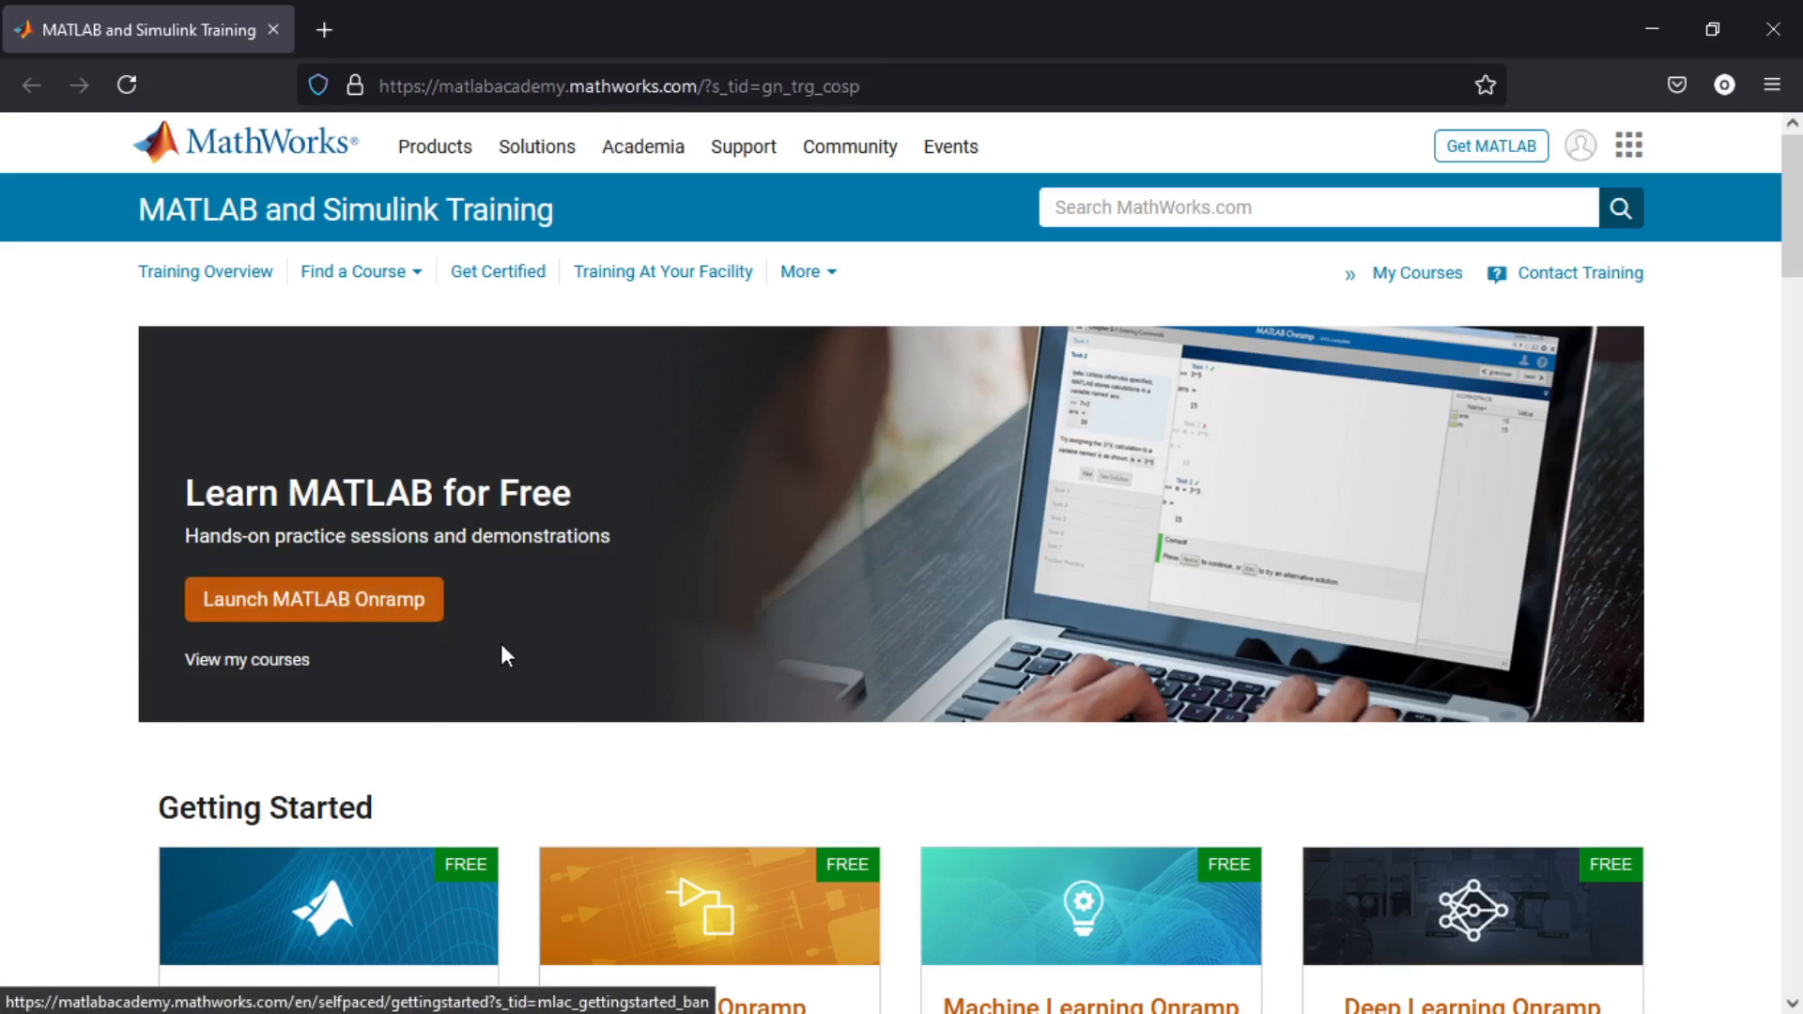
Look through the Getting Started, Core MATLAB and Data Science courses in the MATLAB and Simulink training catalogue.
{"action": "scroll", "coordinate": [98, 580], "scroll_direction": "down", "scroll_amount": 5}
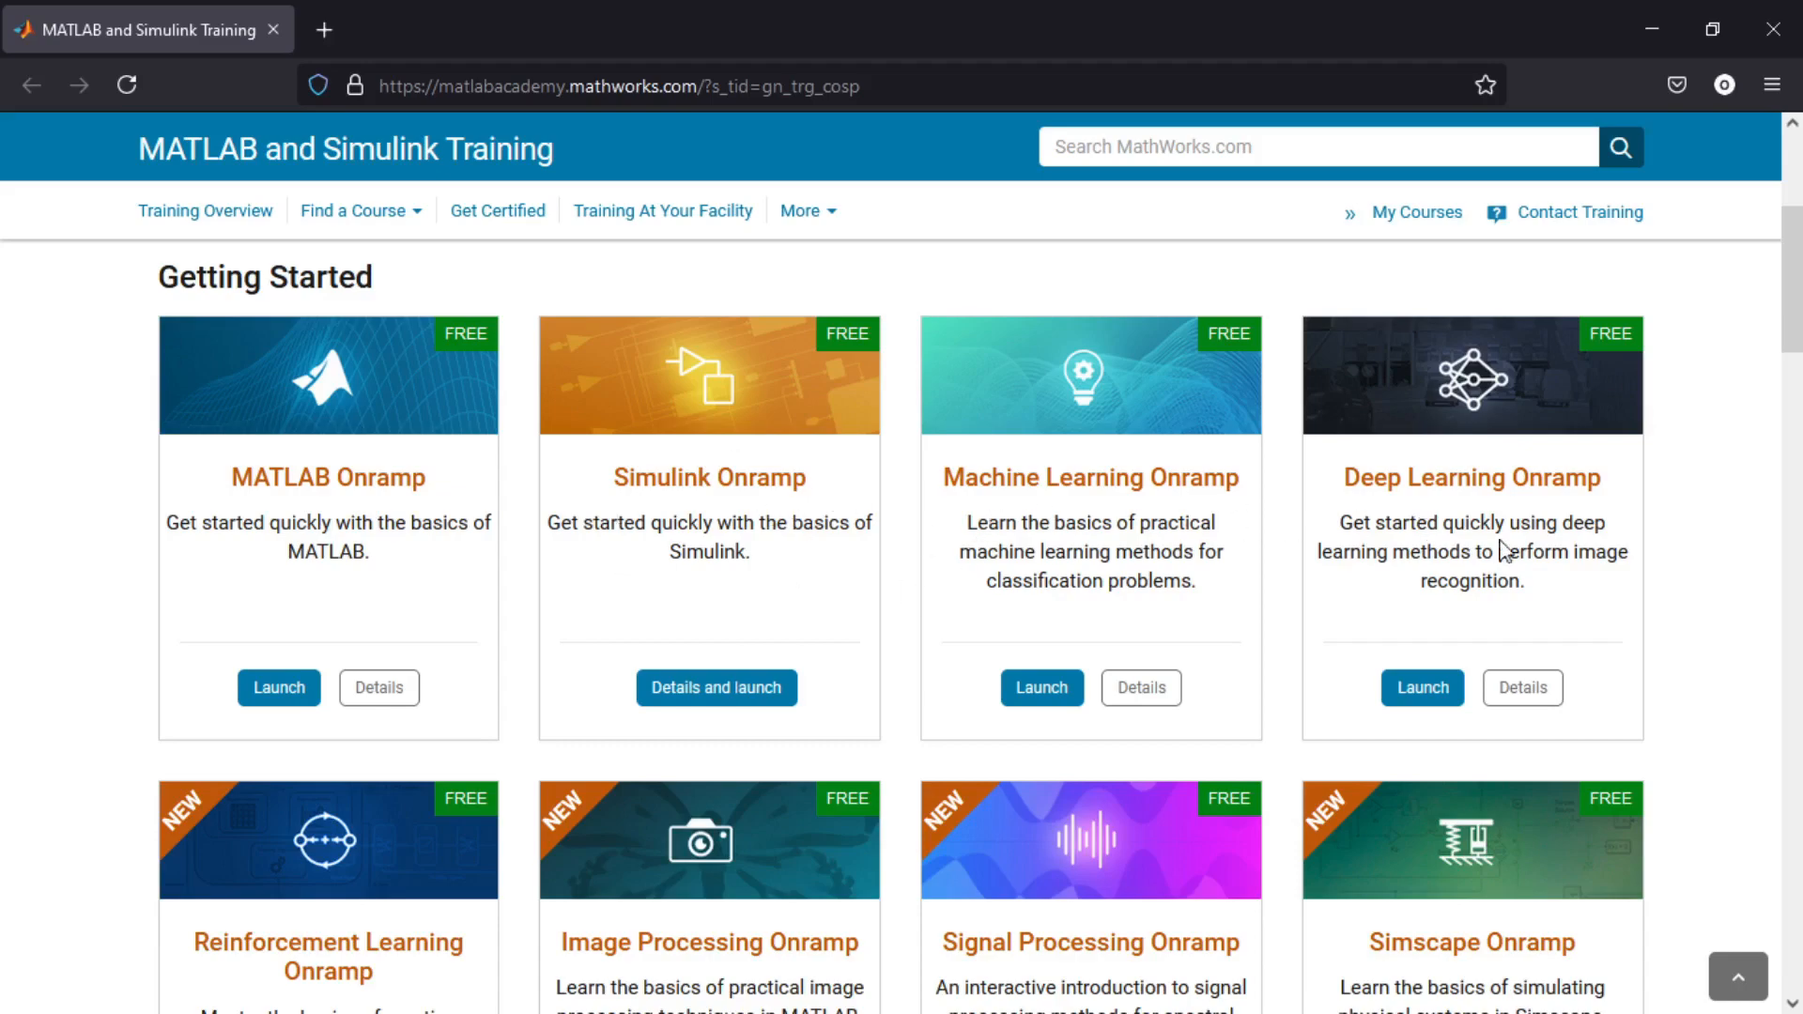
{"action": "scroll", "coordinate": [1537, 528], "scroll_direction": "down", "scroll_amount": 4}
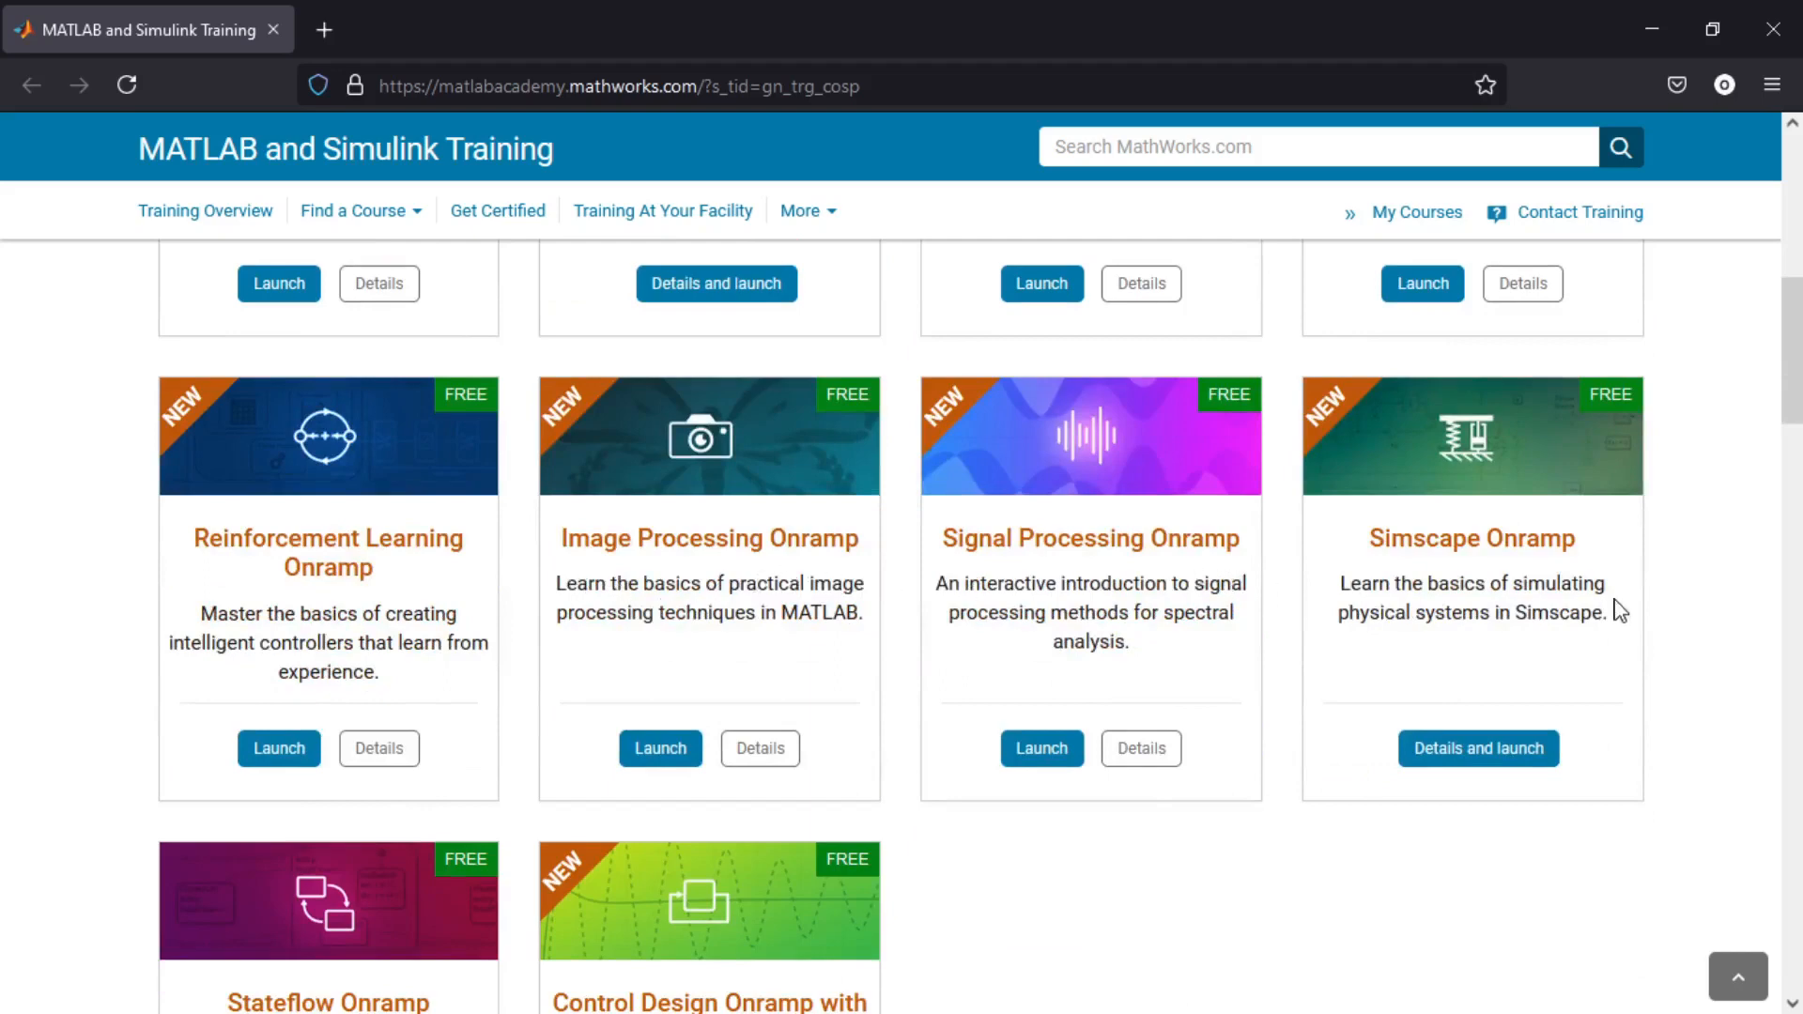
{"action": "scroll", "coordinate": [1470, 545], "scroll_direction": "down", "scroll_amount": 1}
{"action": "scroll", "coordinate": [1470, 545], "scroll_direction": "down", "scroll_amount": 3}
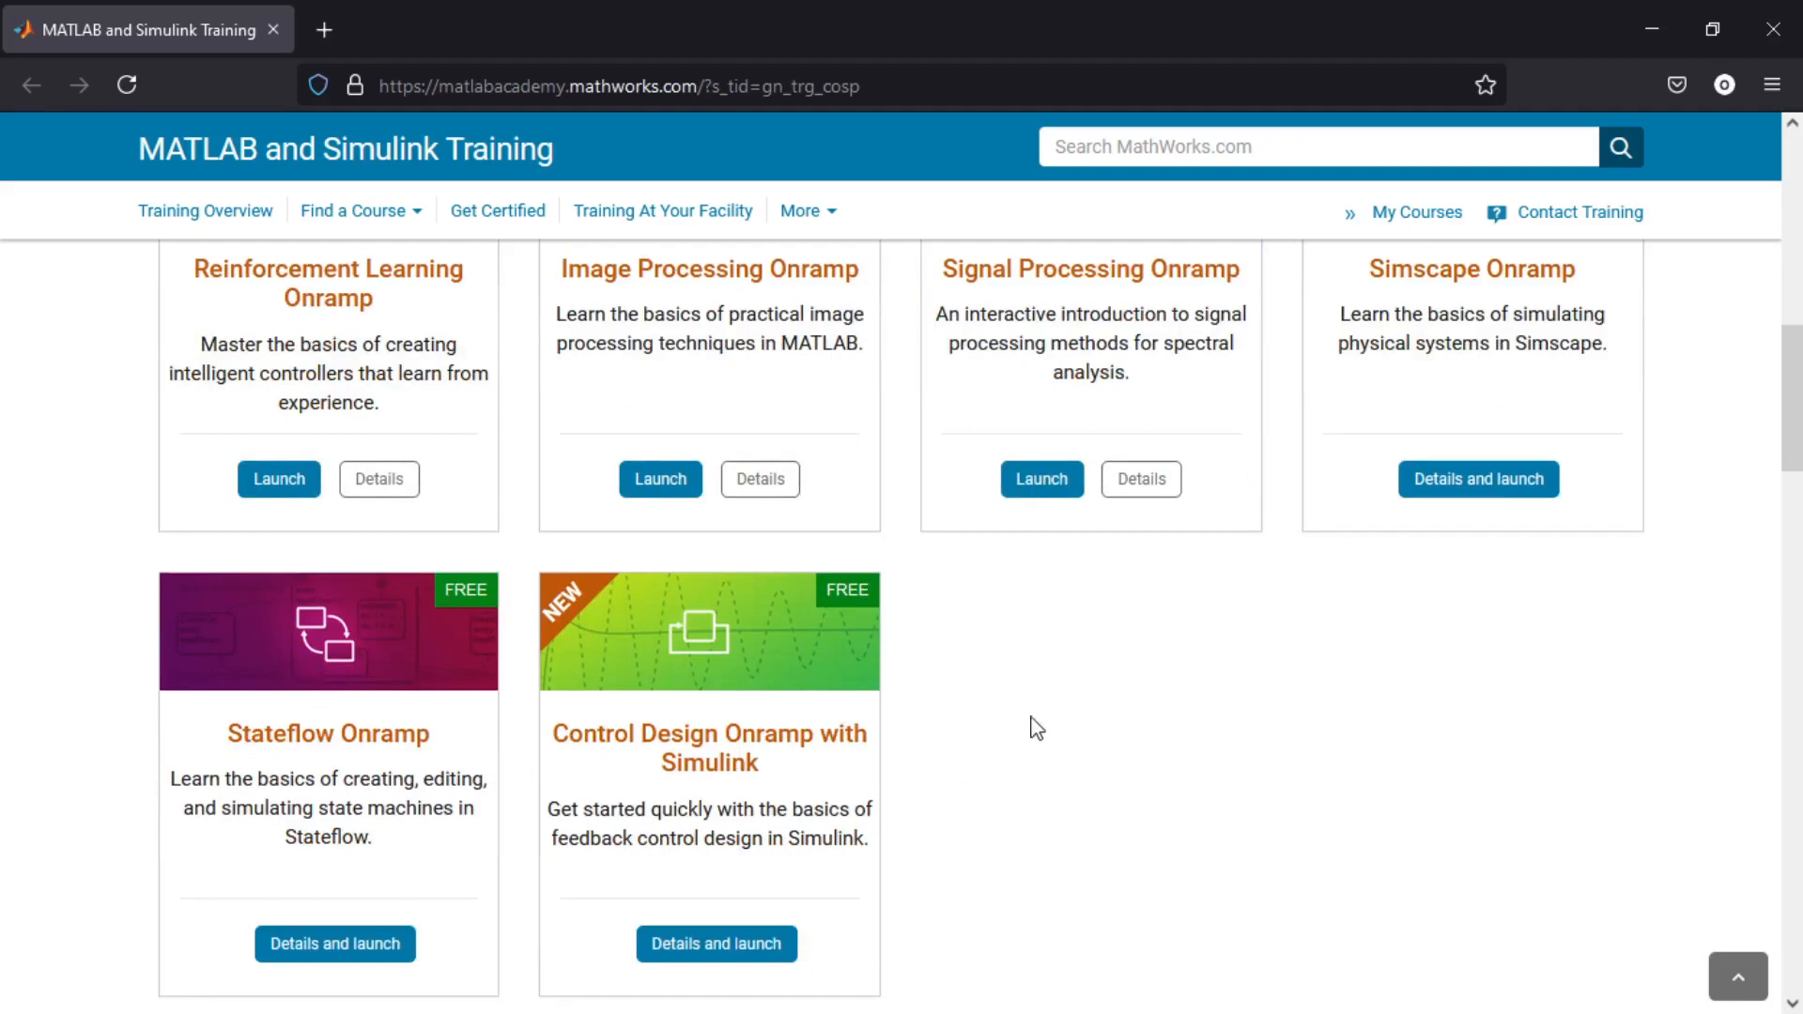
{"action": "scroll", "coordinate": [1066, 704], "scroll_direction": "down", "scroll_amount": 7}
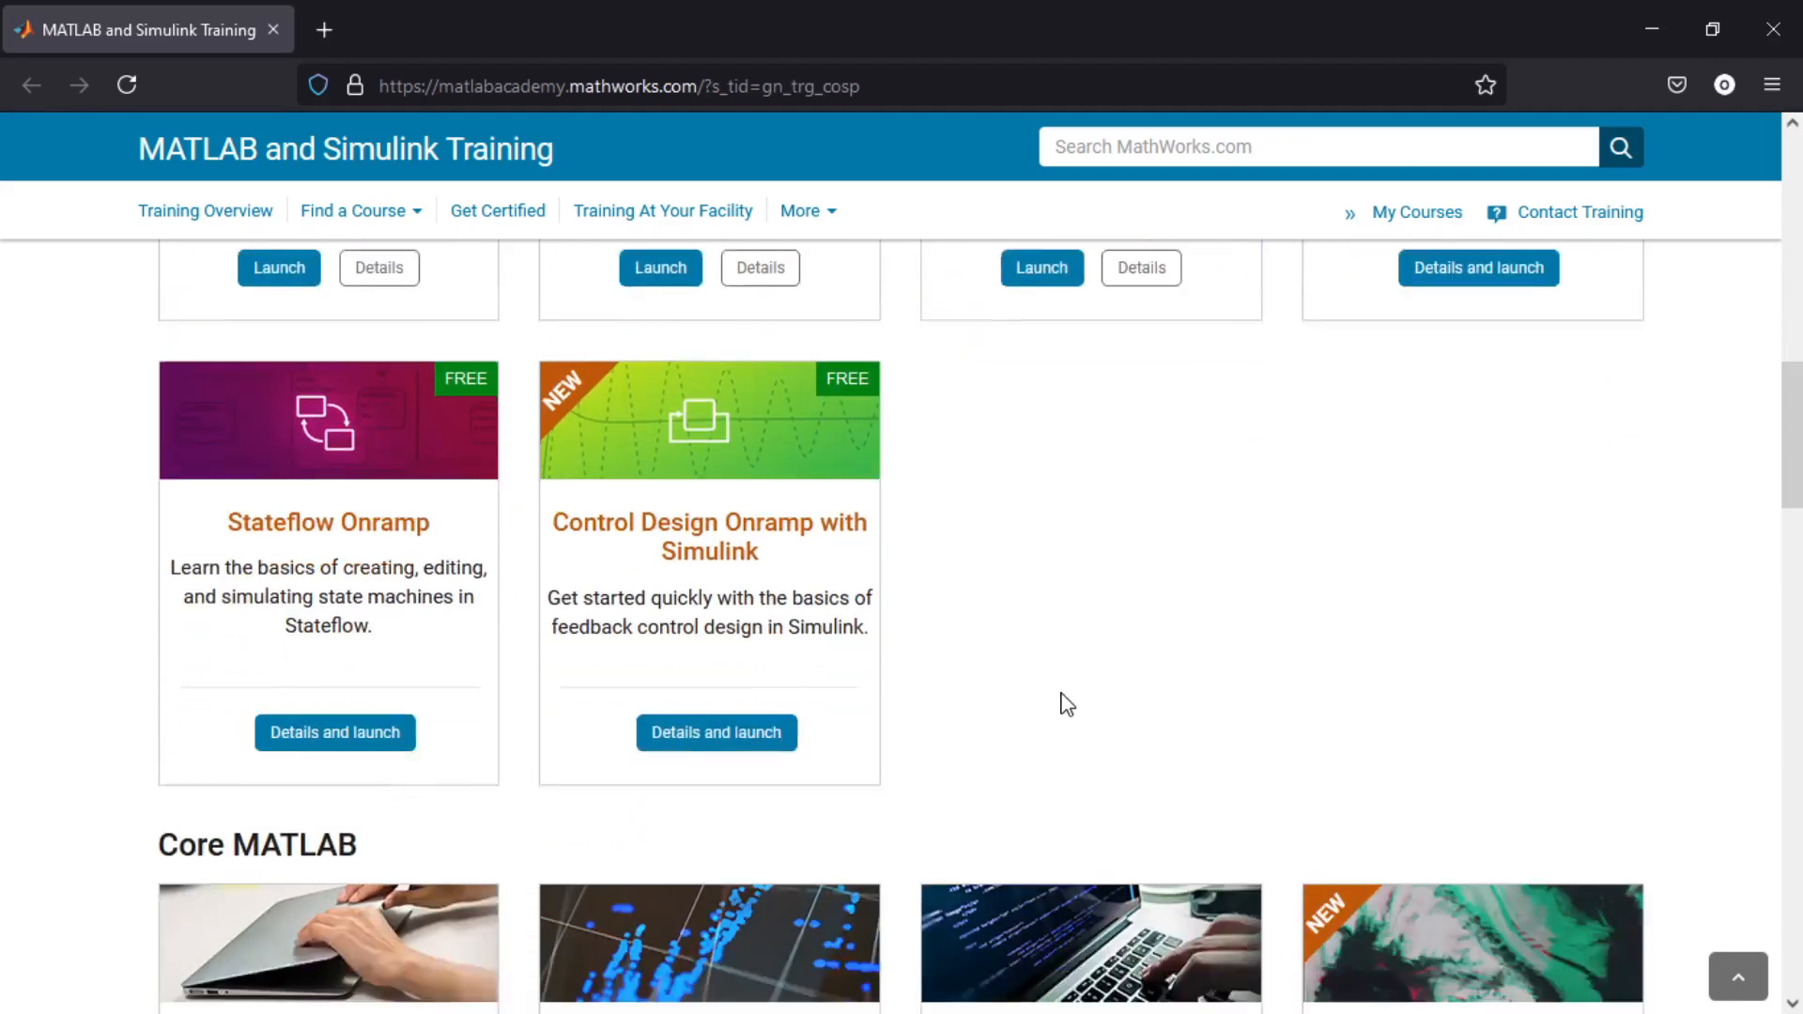
{"action": "scroll", "coordinate": [1065, 704], "scroll_direction": "down", "scroll_amount": 2}
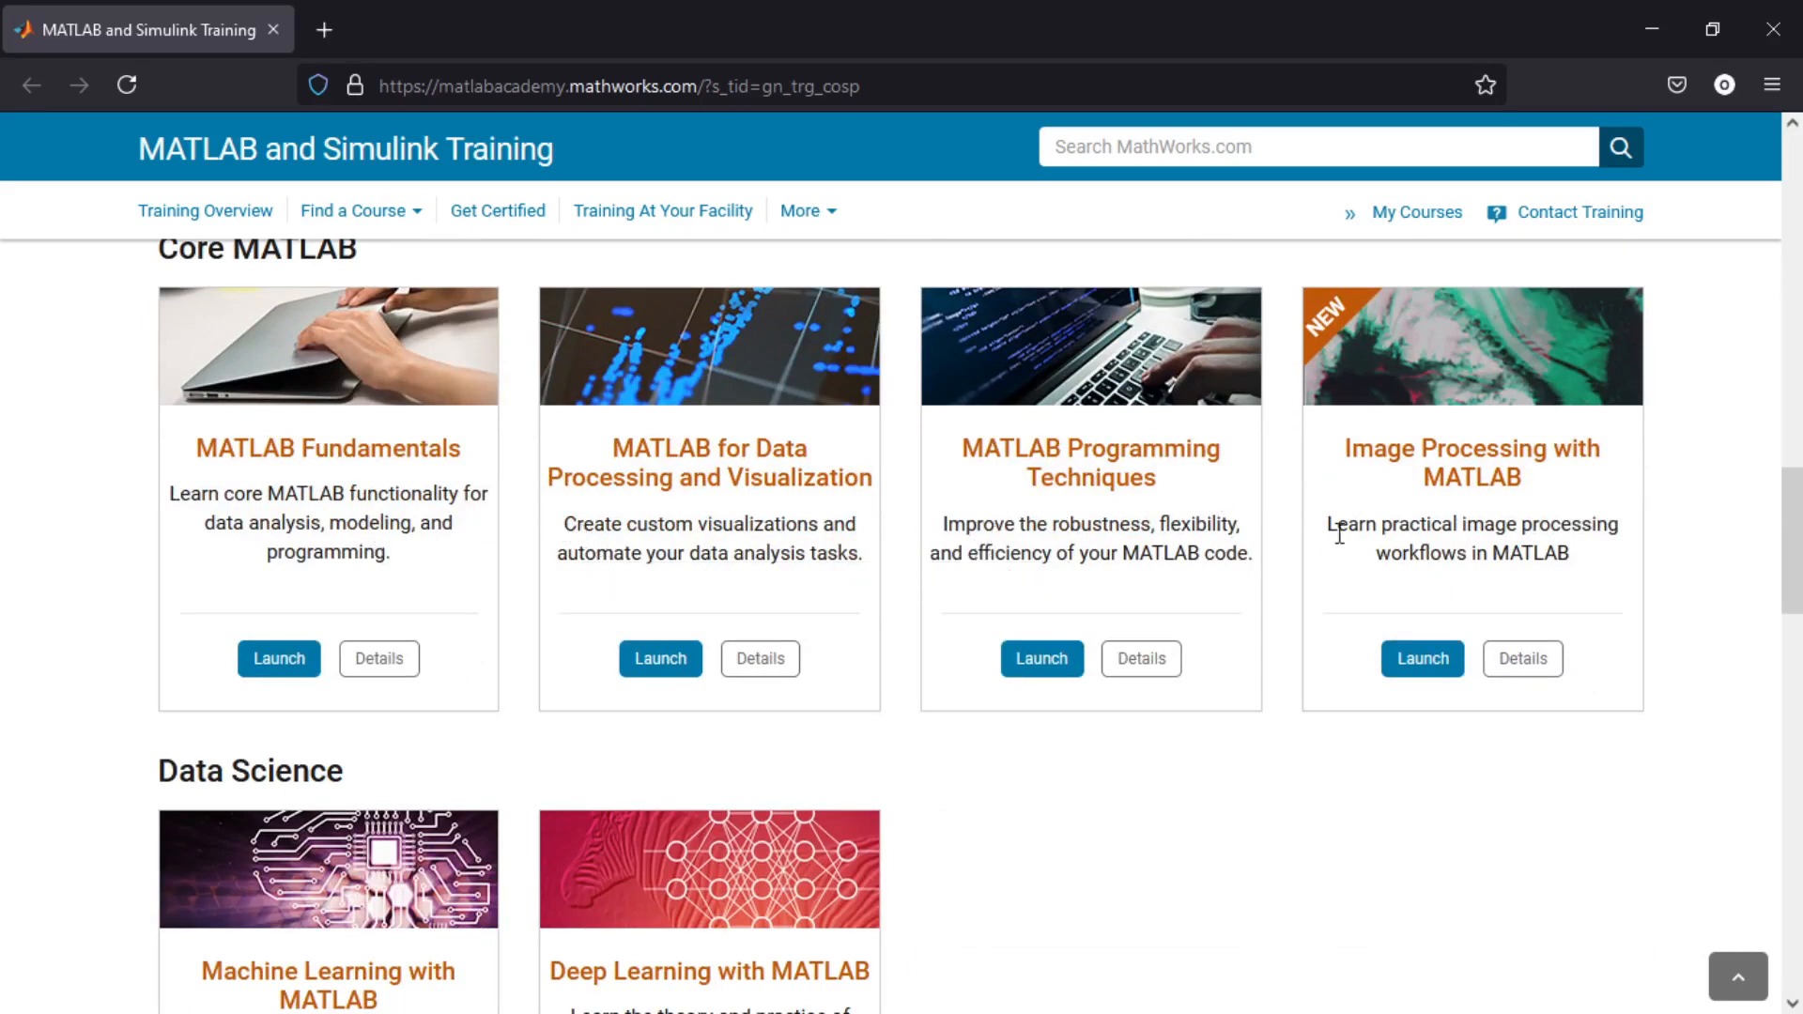
{"action": "scroll", "coordinate": [704, 729], "scroll_direction": "down", "scroll_amount": 2}
{"action": "scroll", "coordinate": [595, 612], "scroll_direction": "up", "scroll_amount": 2}
Open matlabcentral.com in a new browser tab.
{"action": "left_click", "coordinate": [328, 42]}
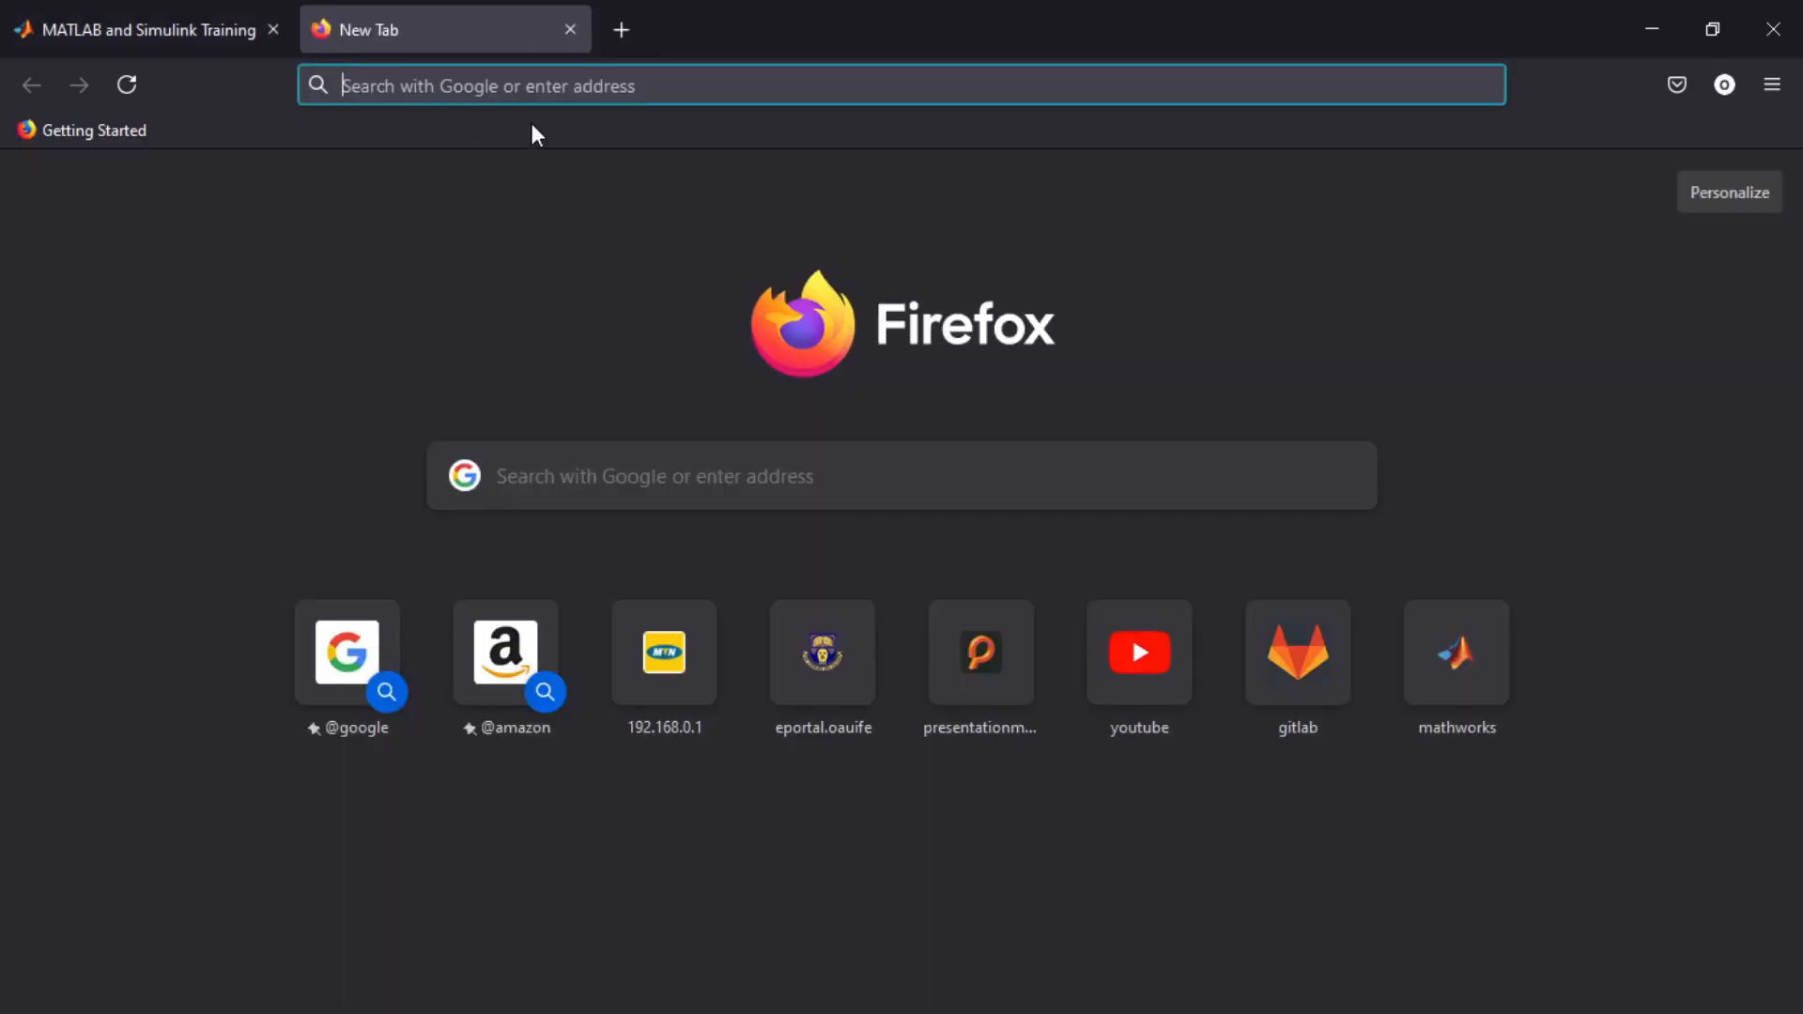
{"action": "type", "text": "matlabcentral"}
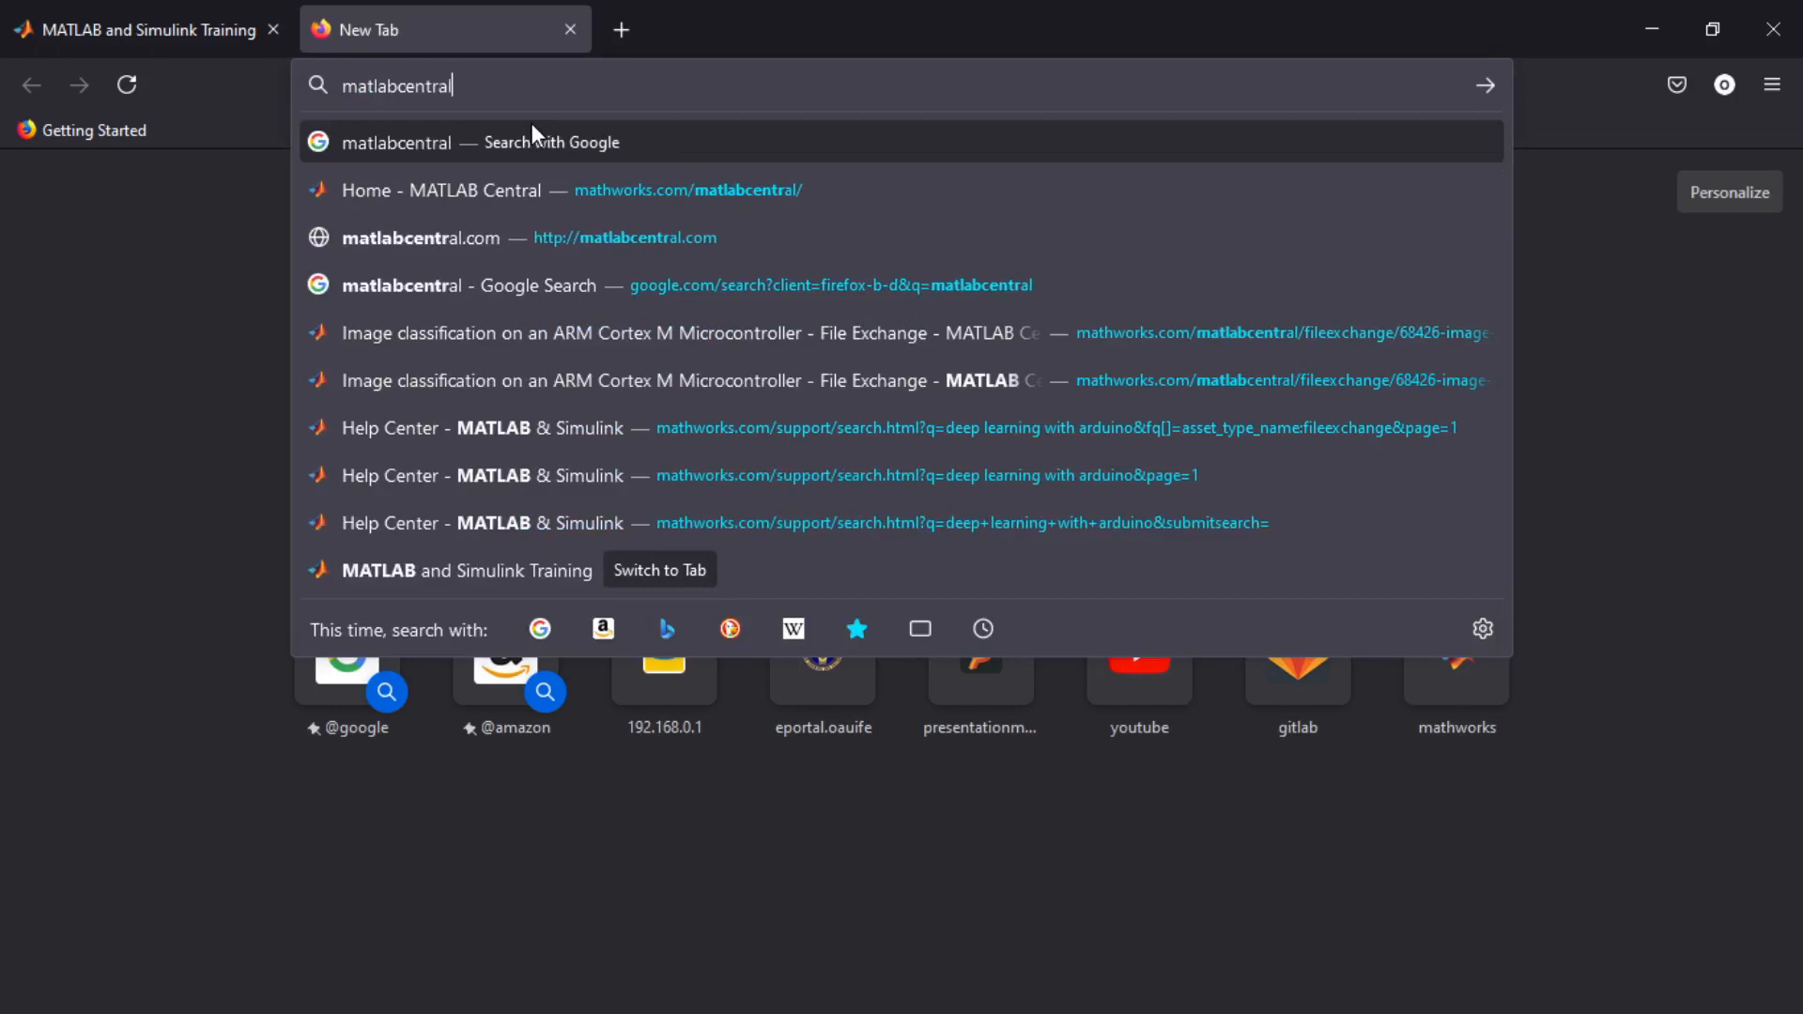
{"action": "type", "text": ".com"}
{"action": "key", "text": "Return"}
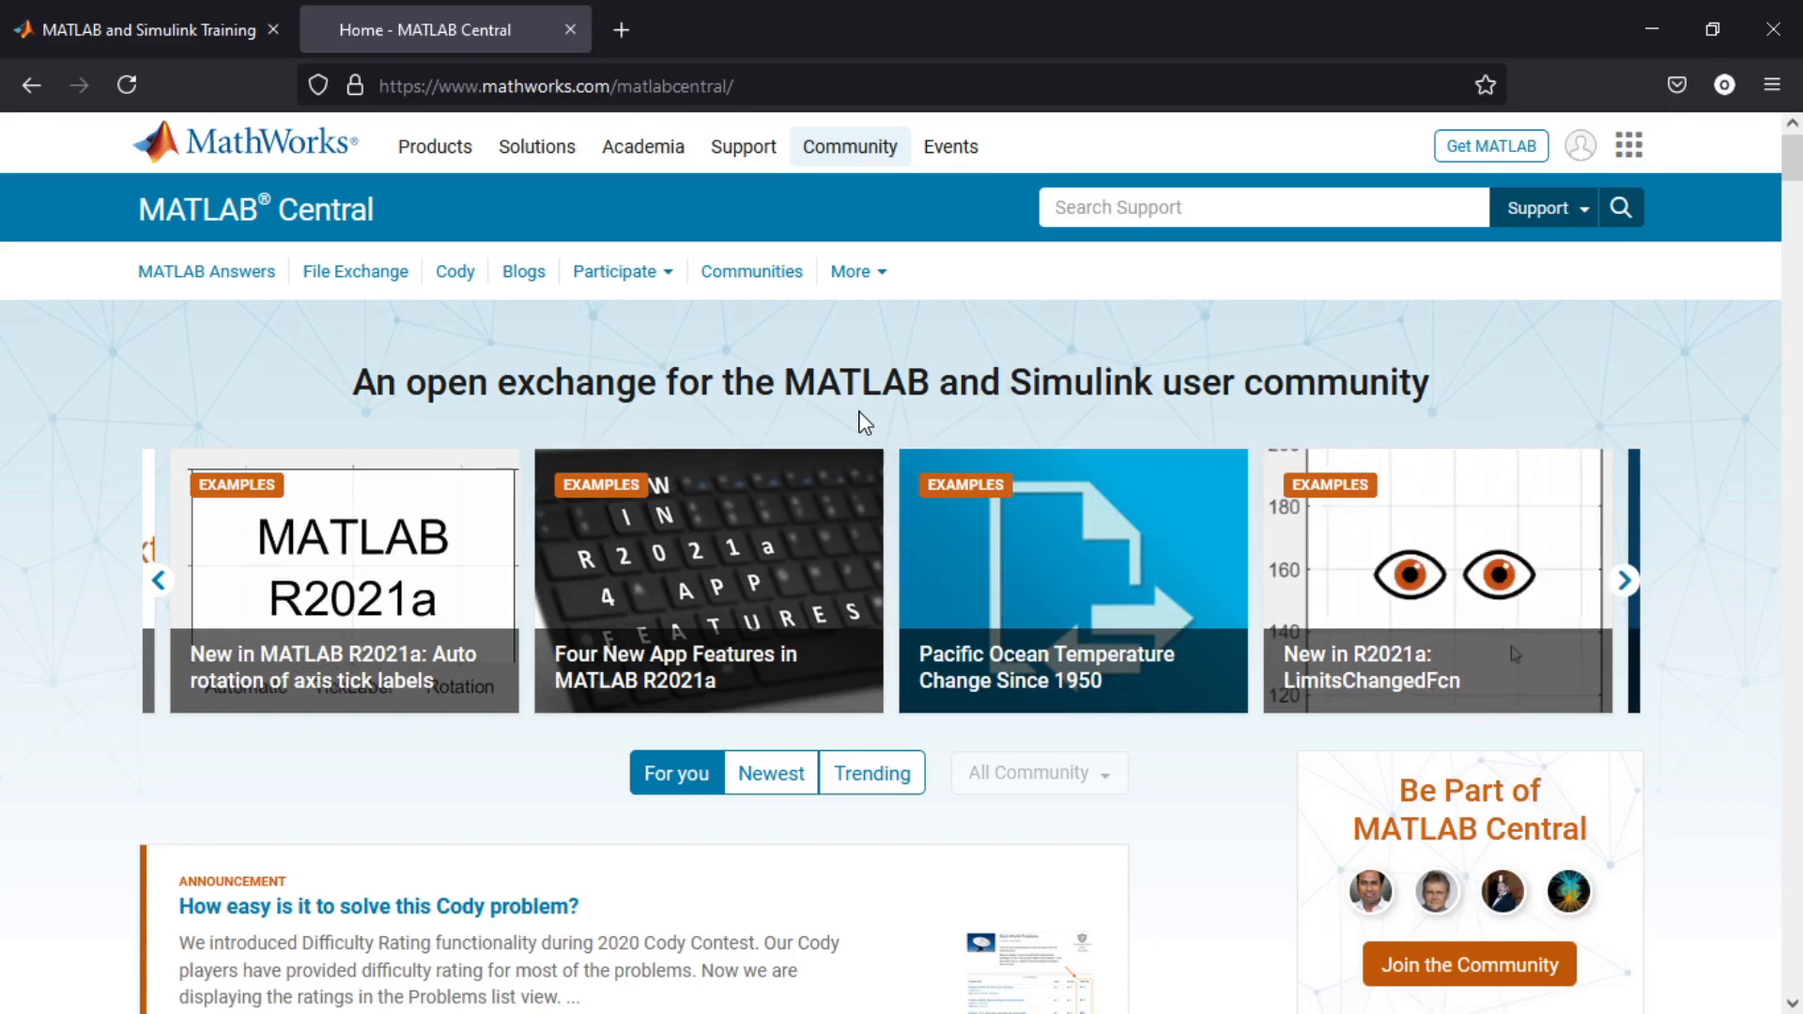
Look through the MATLAB Central home page's community feed and its Explore Community Areas section.
{"action": "scroll", "coordinate": [672, 511], "scroll_direction": "down", "scroll_amount": 4}
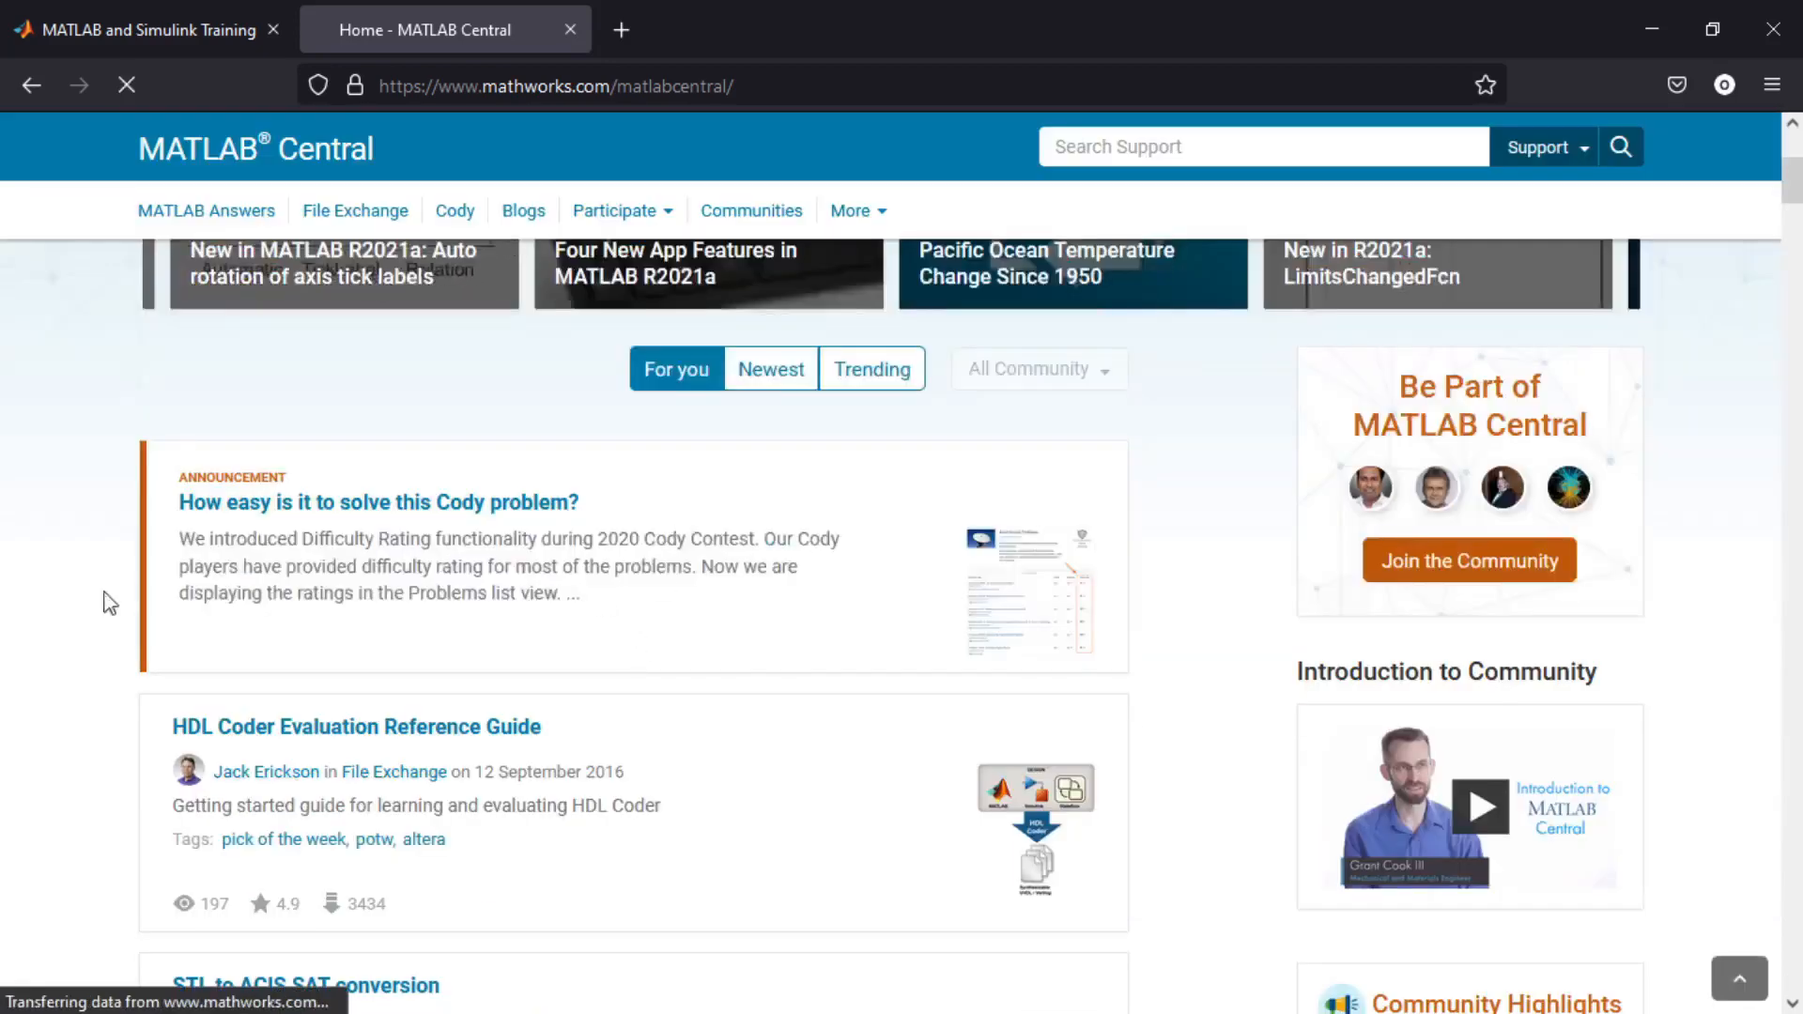
{"action": "scroll", "coordinate": [764, 503], "scroll_direction": "up", "scroll_amount": 3}
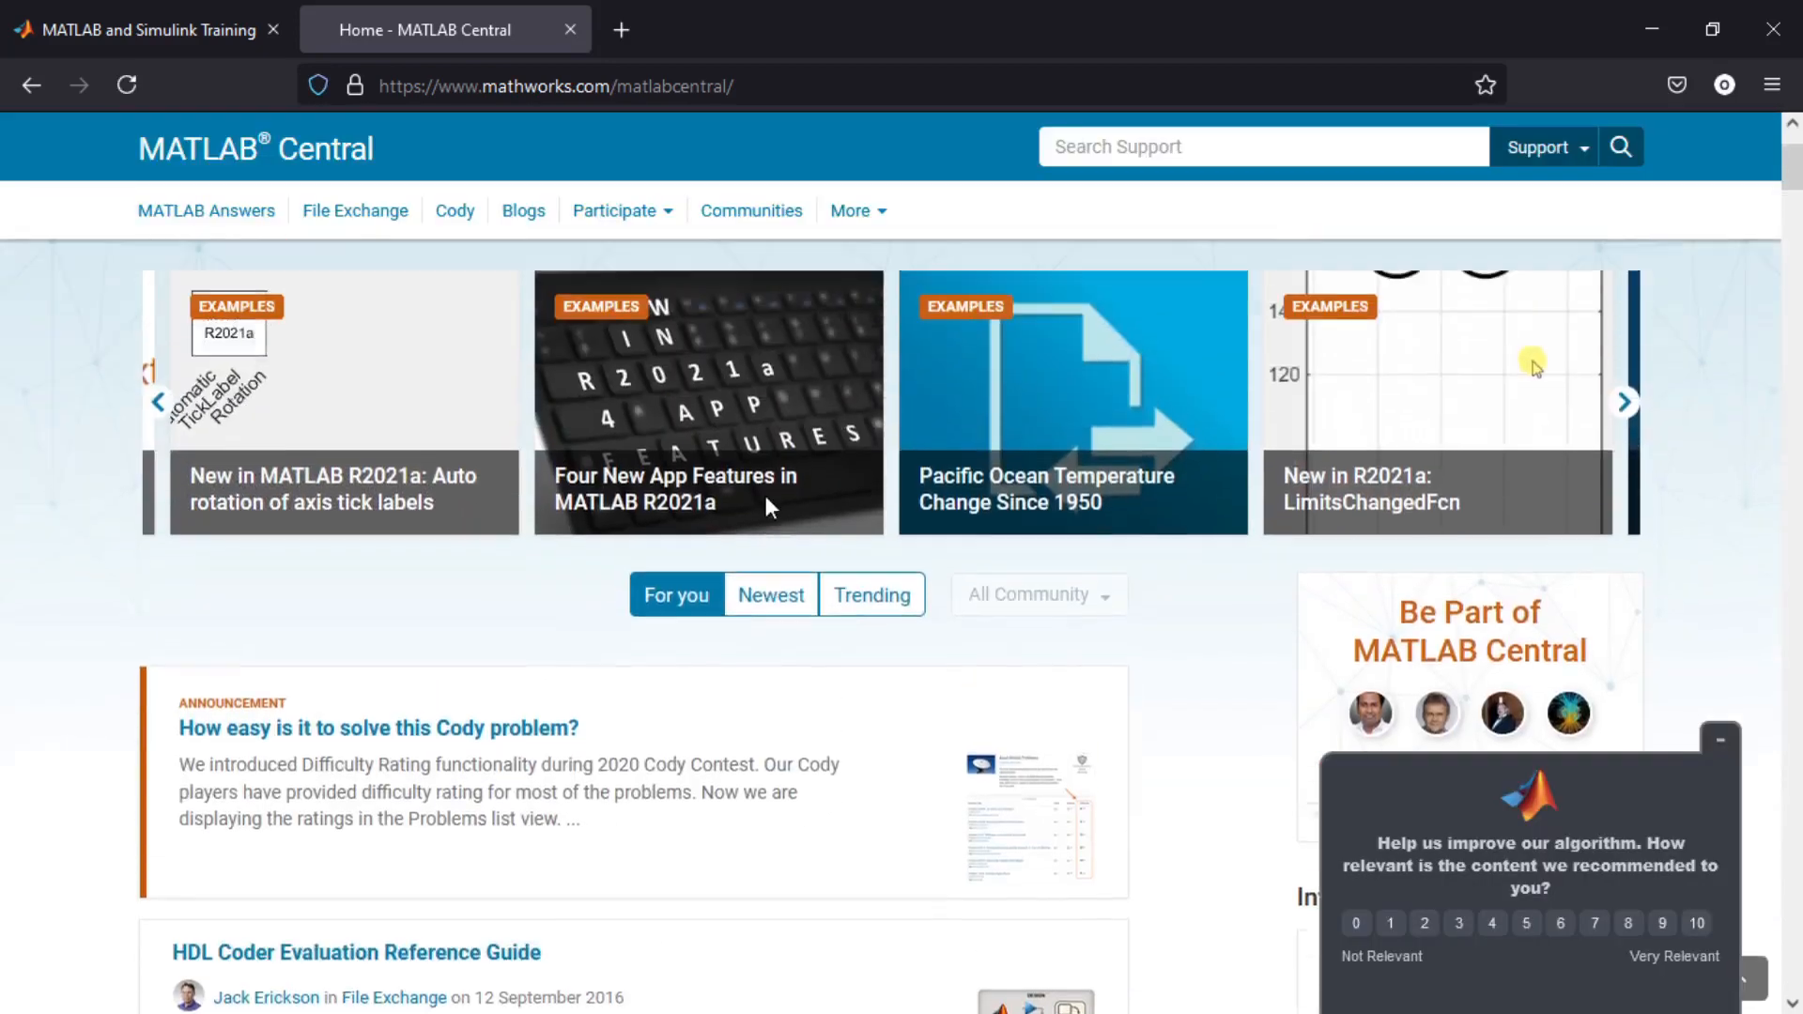
{"action": "scroll", "coordinate": [764, 506], "scroll_direction": "down", "scroll_amount": 8}
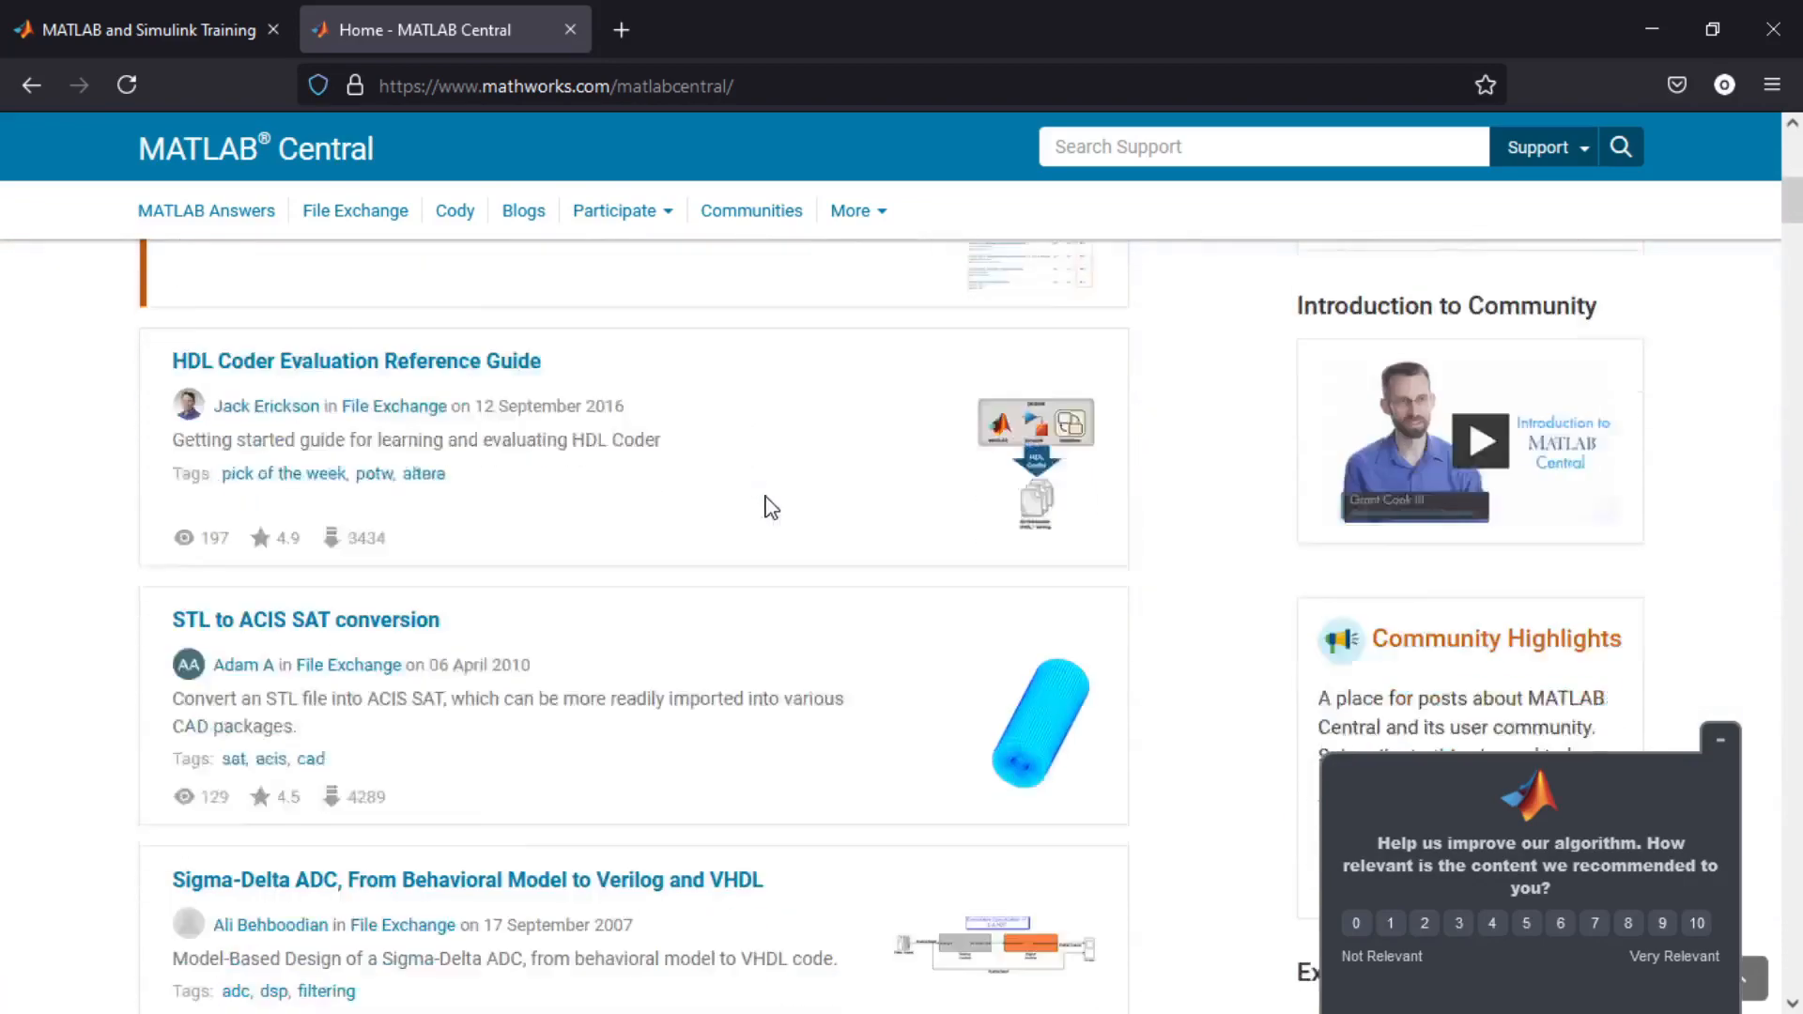
{"action": "scroll", "coordinate": [764, 507], "scroll_direction": "down", "scroll_amount": 3}
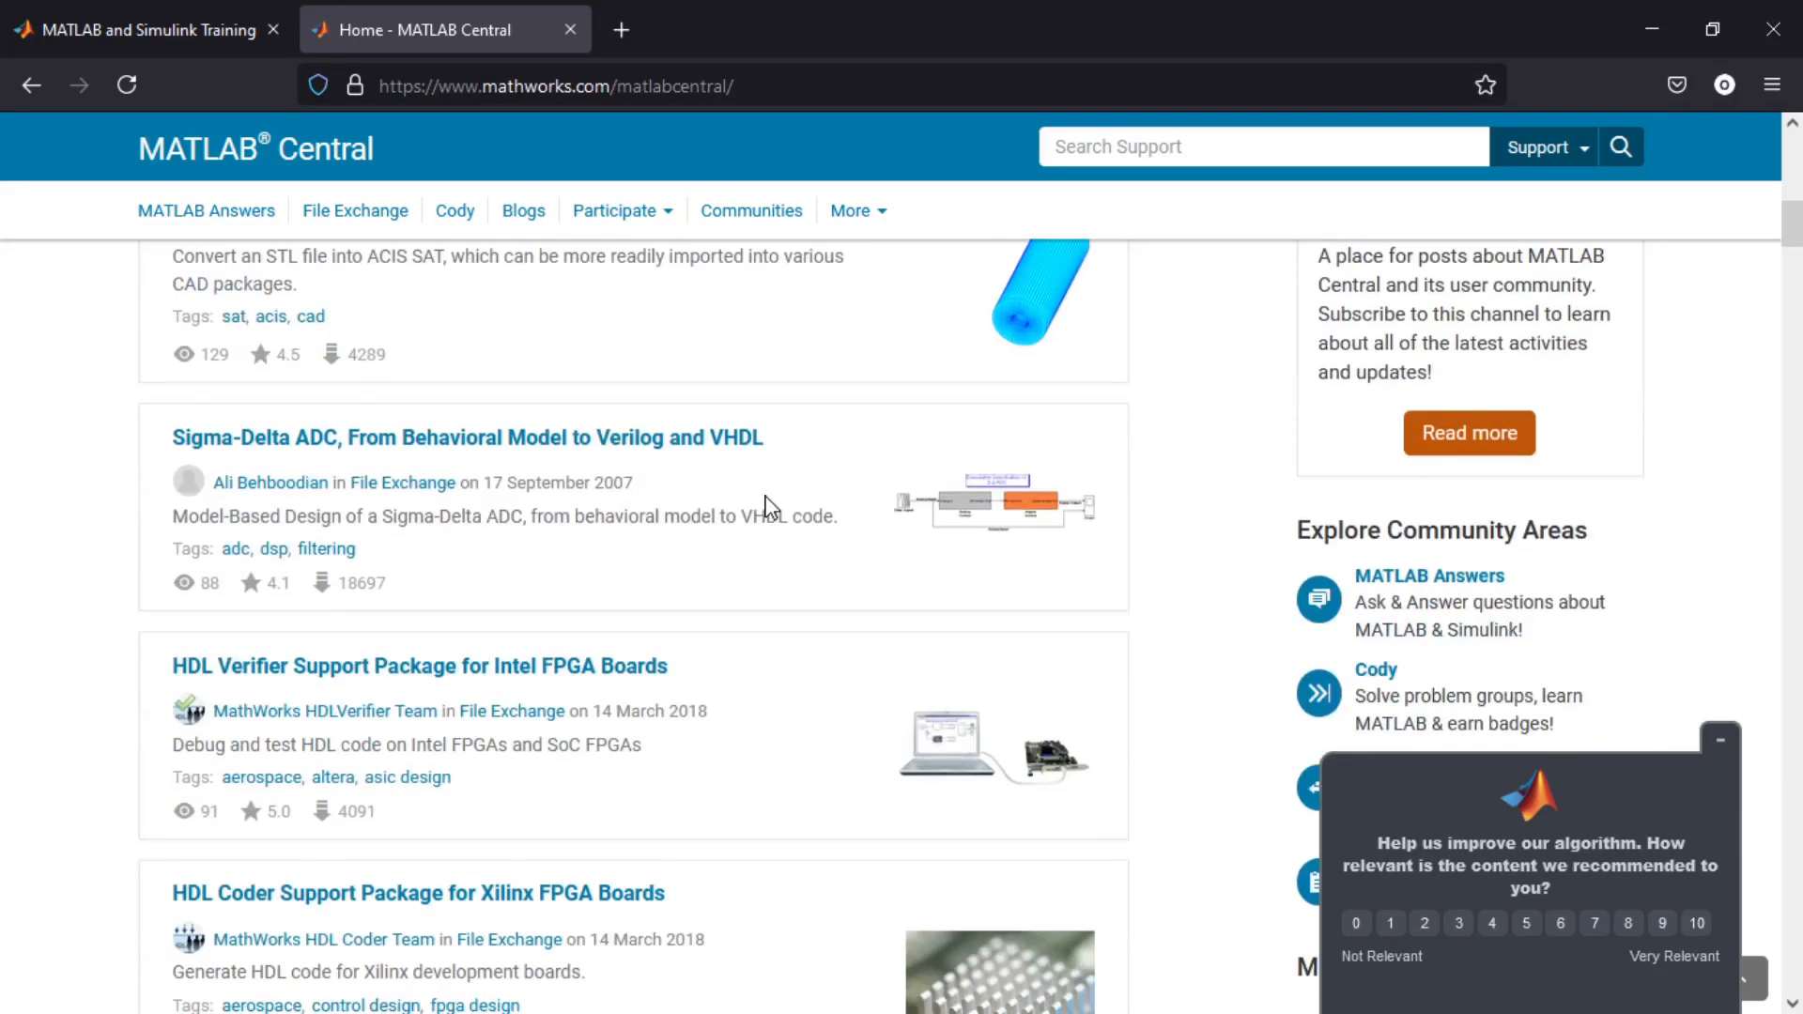
{"action": "scroll", "coordinate": [767, 507], "scroll_direction": "down", "scroll_amount": 1}
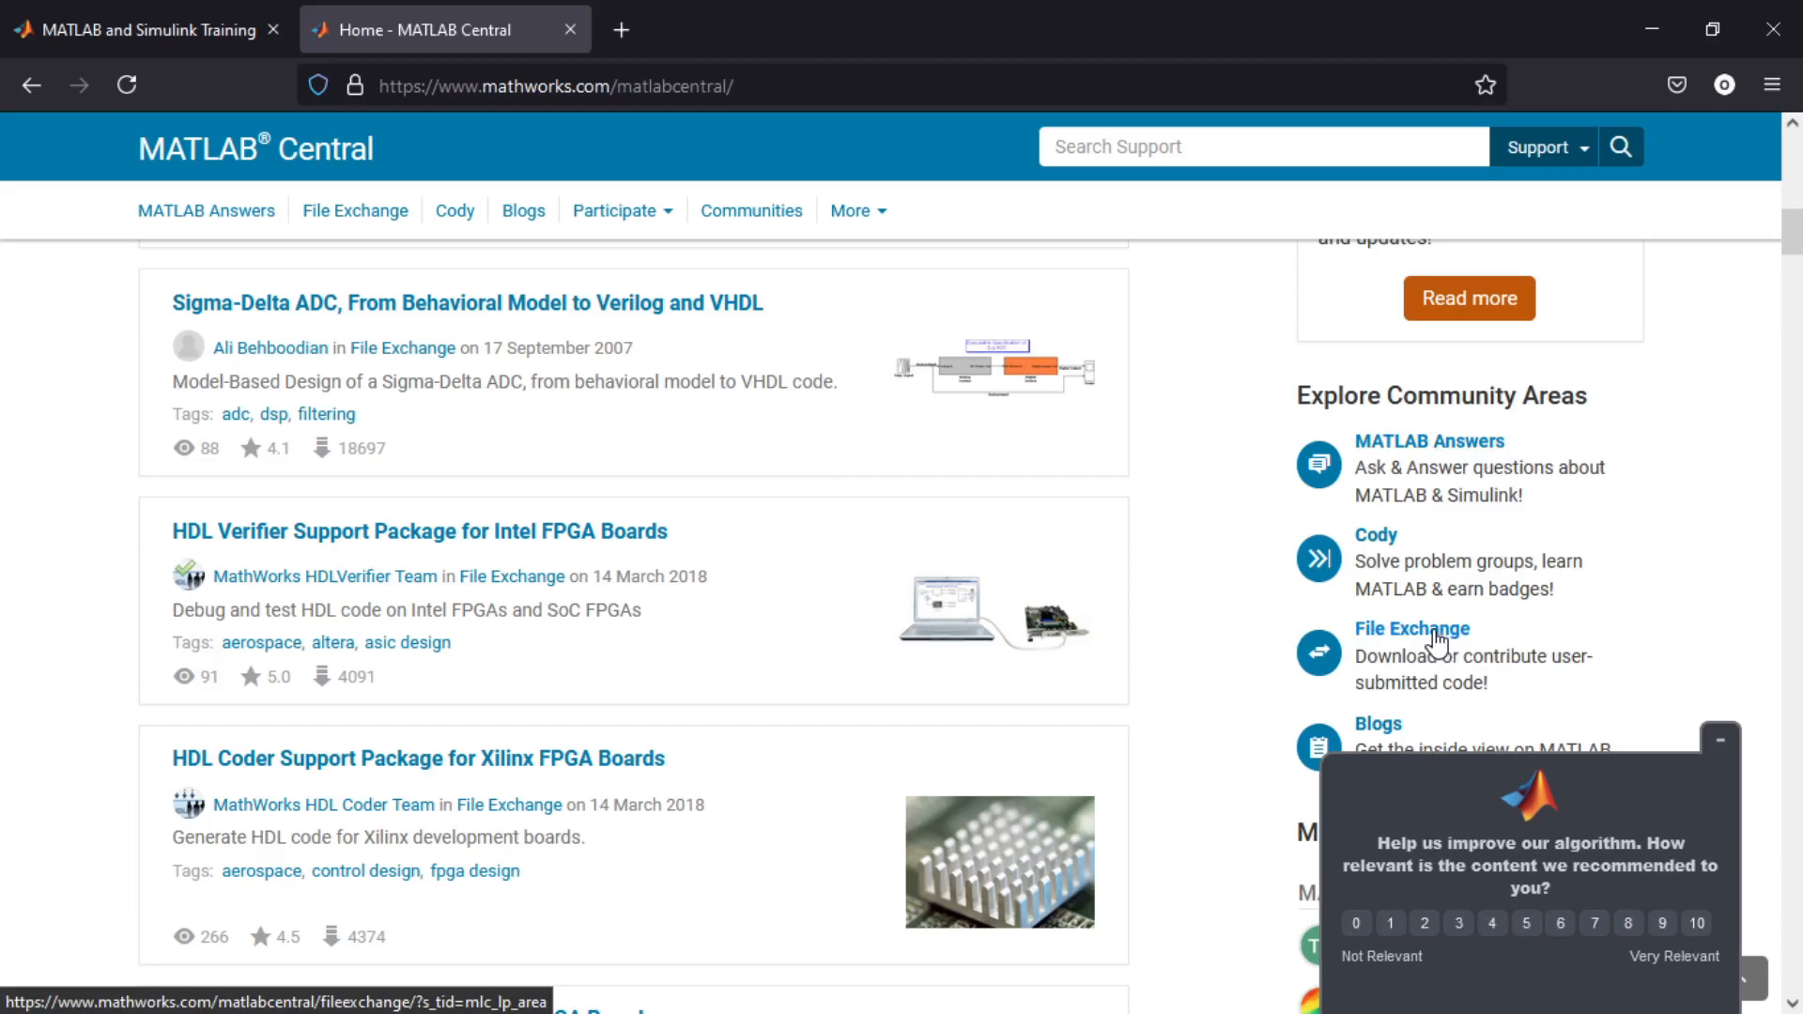
Search MATLAB Central for "deep learning arduino" and filter the results to File Exchange.
{"action": "left_click", "coordinate": [1215, 146]}
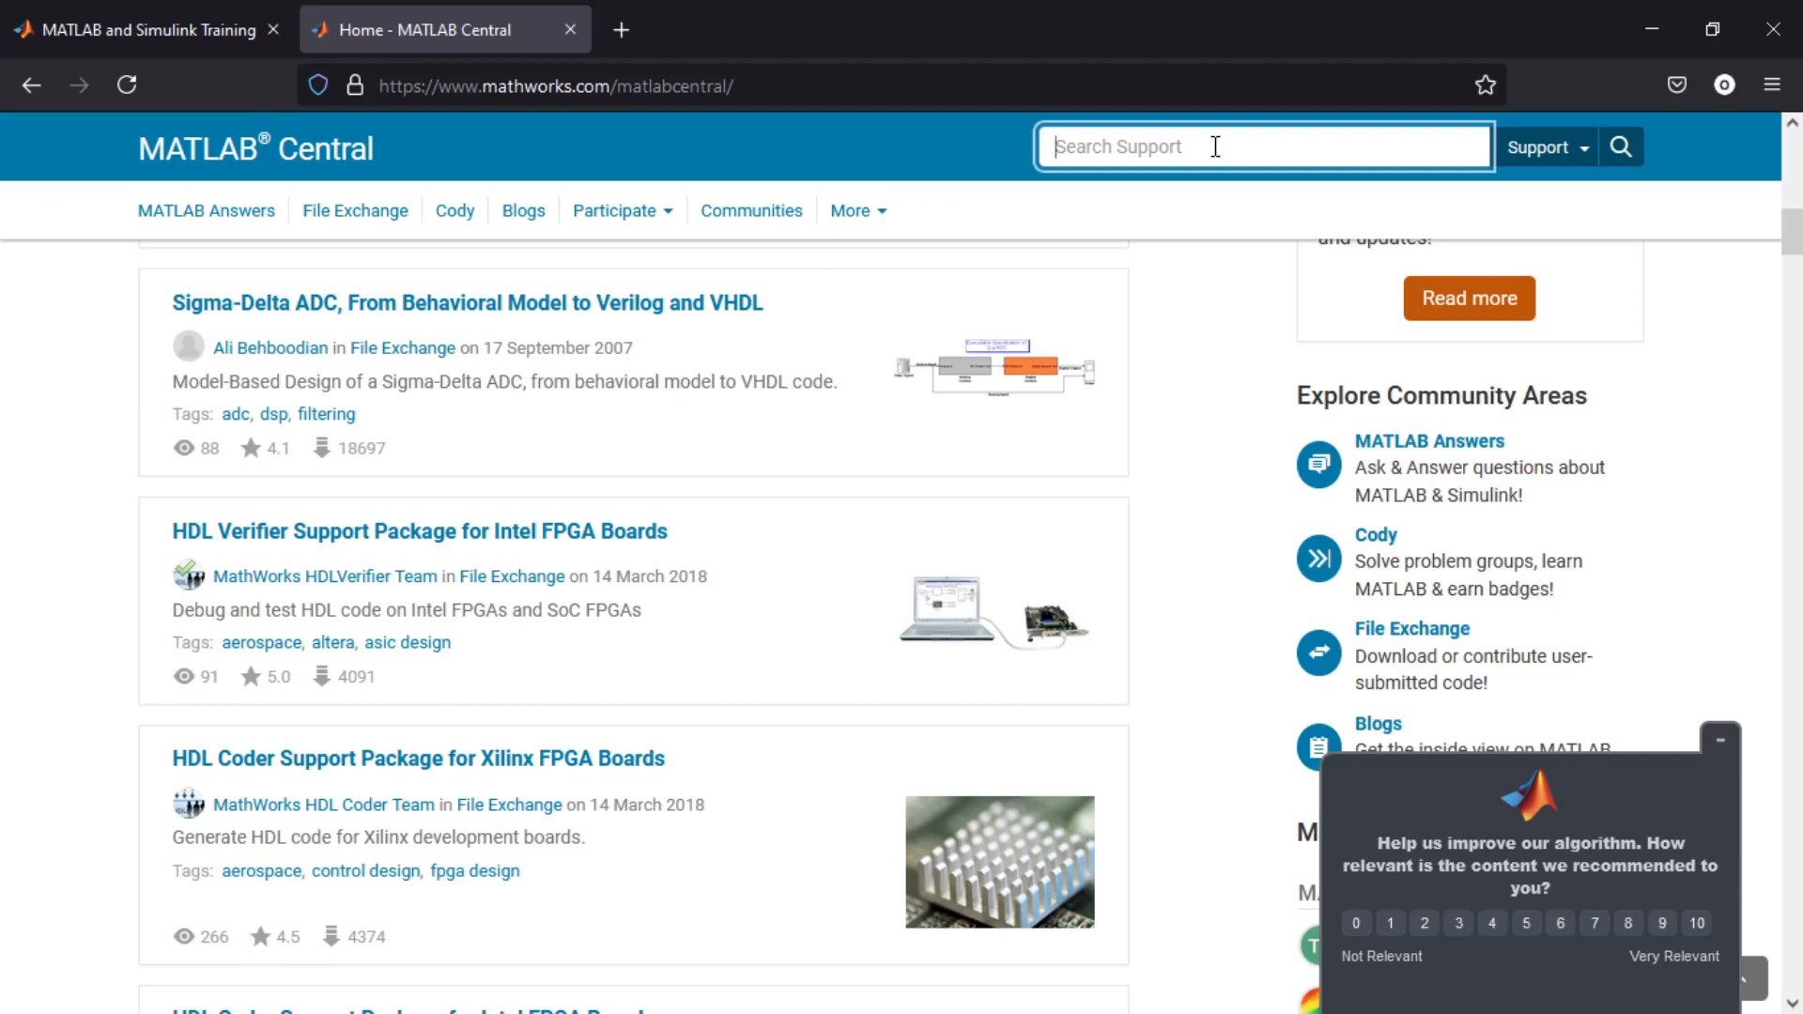
{"action": "type", "text": "deep learning"}
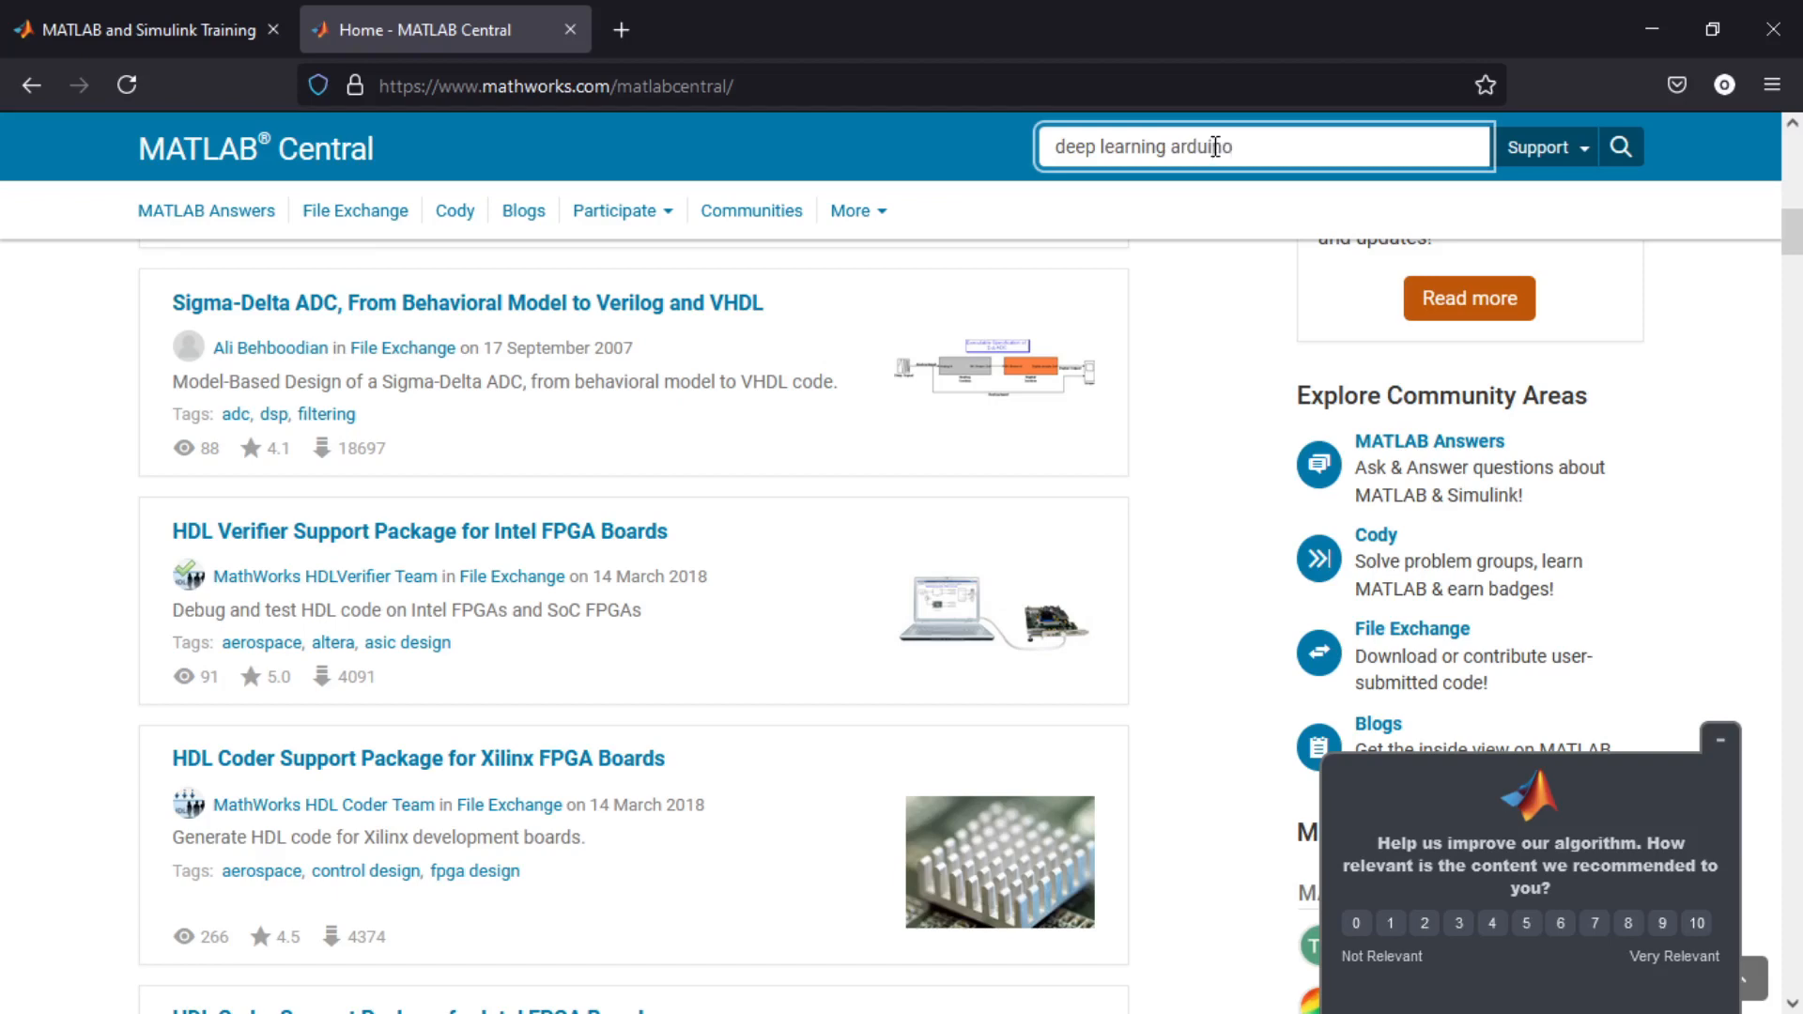
{"action": "type", "text": "arduino"}
{"action": "key", "text": "Return"}
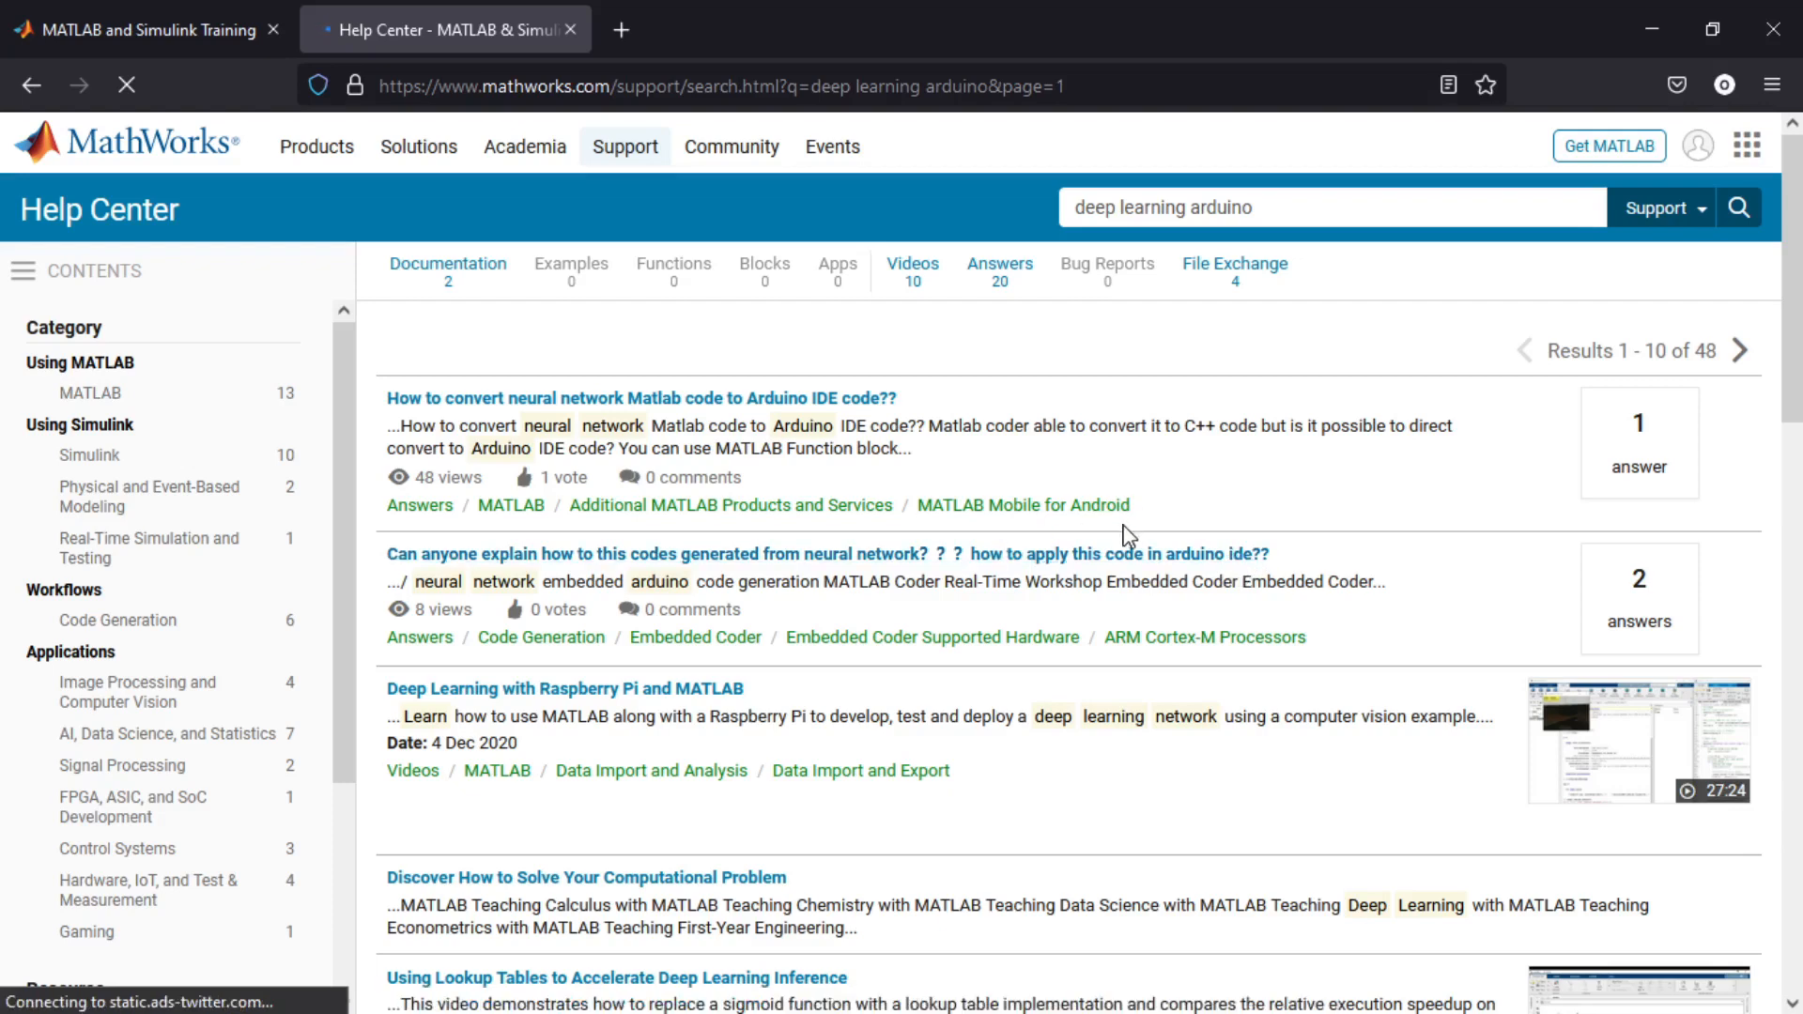
{"action": "left_click", "coordinate": [1243, 272]}
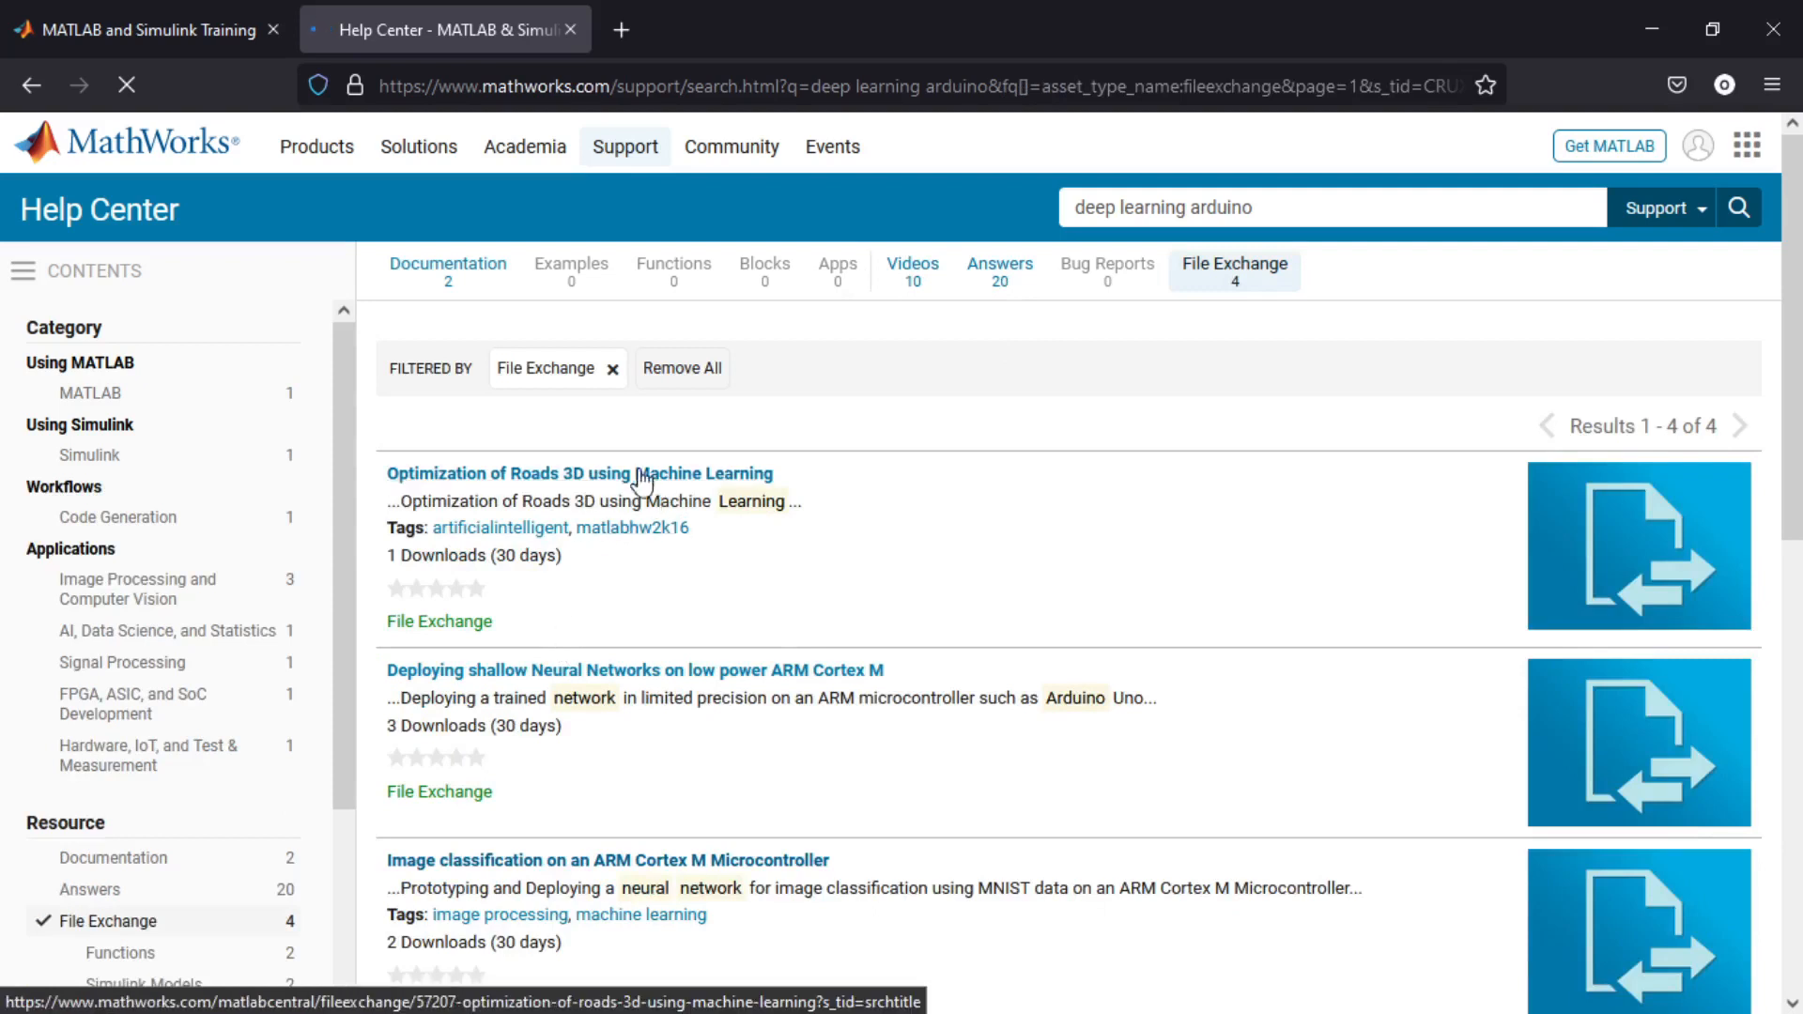
Open the "Deploying shallow Neural Networks on low power ARM Cortex M" result and read through its overview.
{"action": "scroll", "coordinate": [582, 575], "scroll_direction": "down", "scroll_amount": 2}
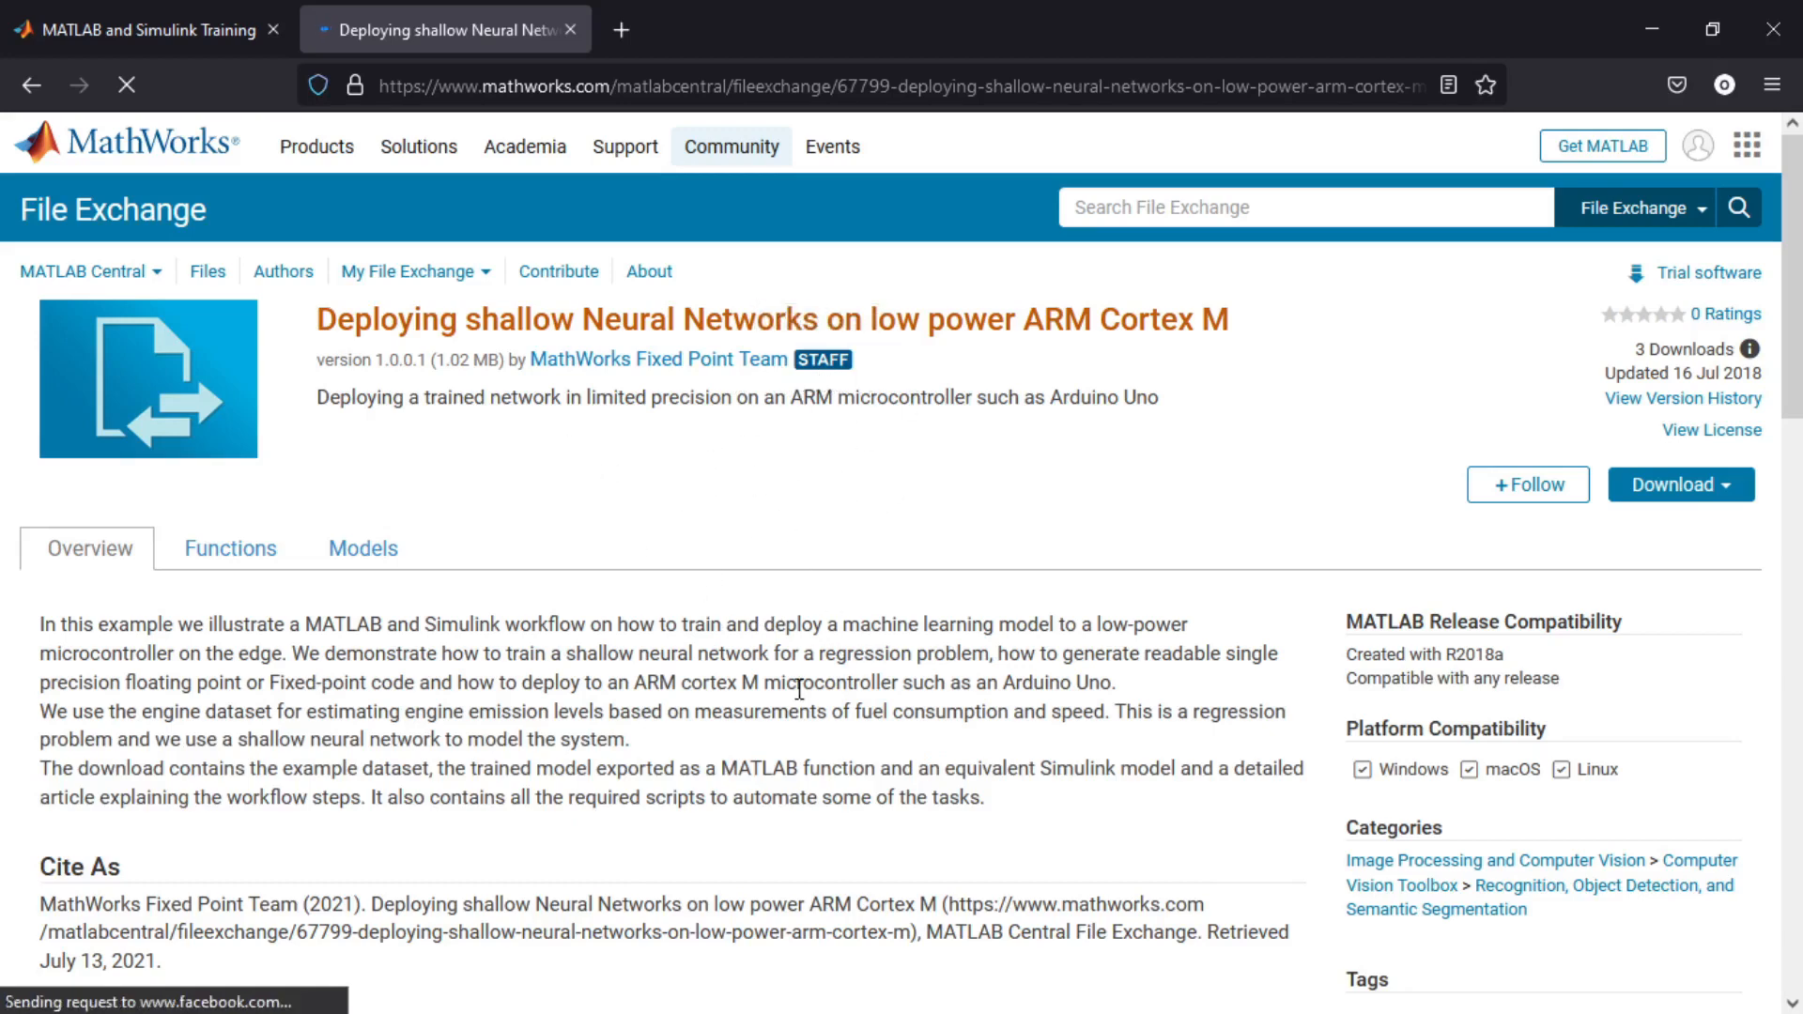
{"action": "scroll", "coordinate": [566, 563], "scroll_direction": "down", "scroll_amount": 3}
{"action": "scroll", "coordinate": [566, 564], "scroll_direction": "down", "scroll_amount": 4}
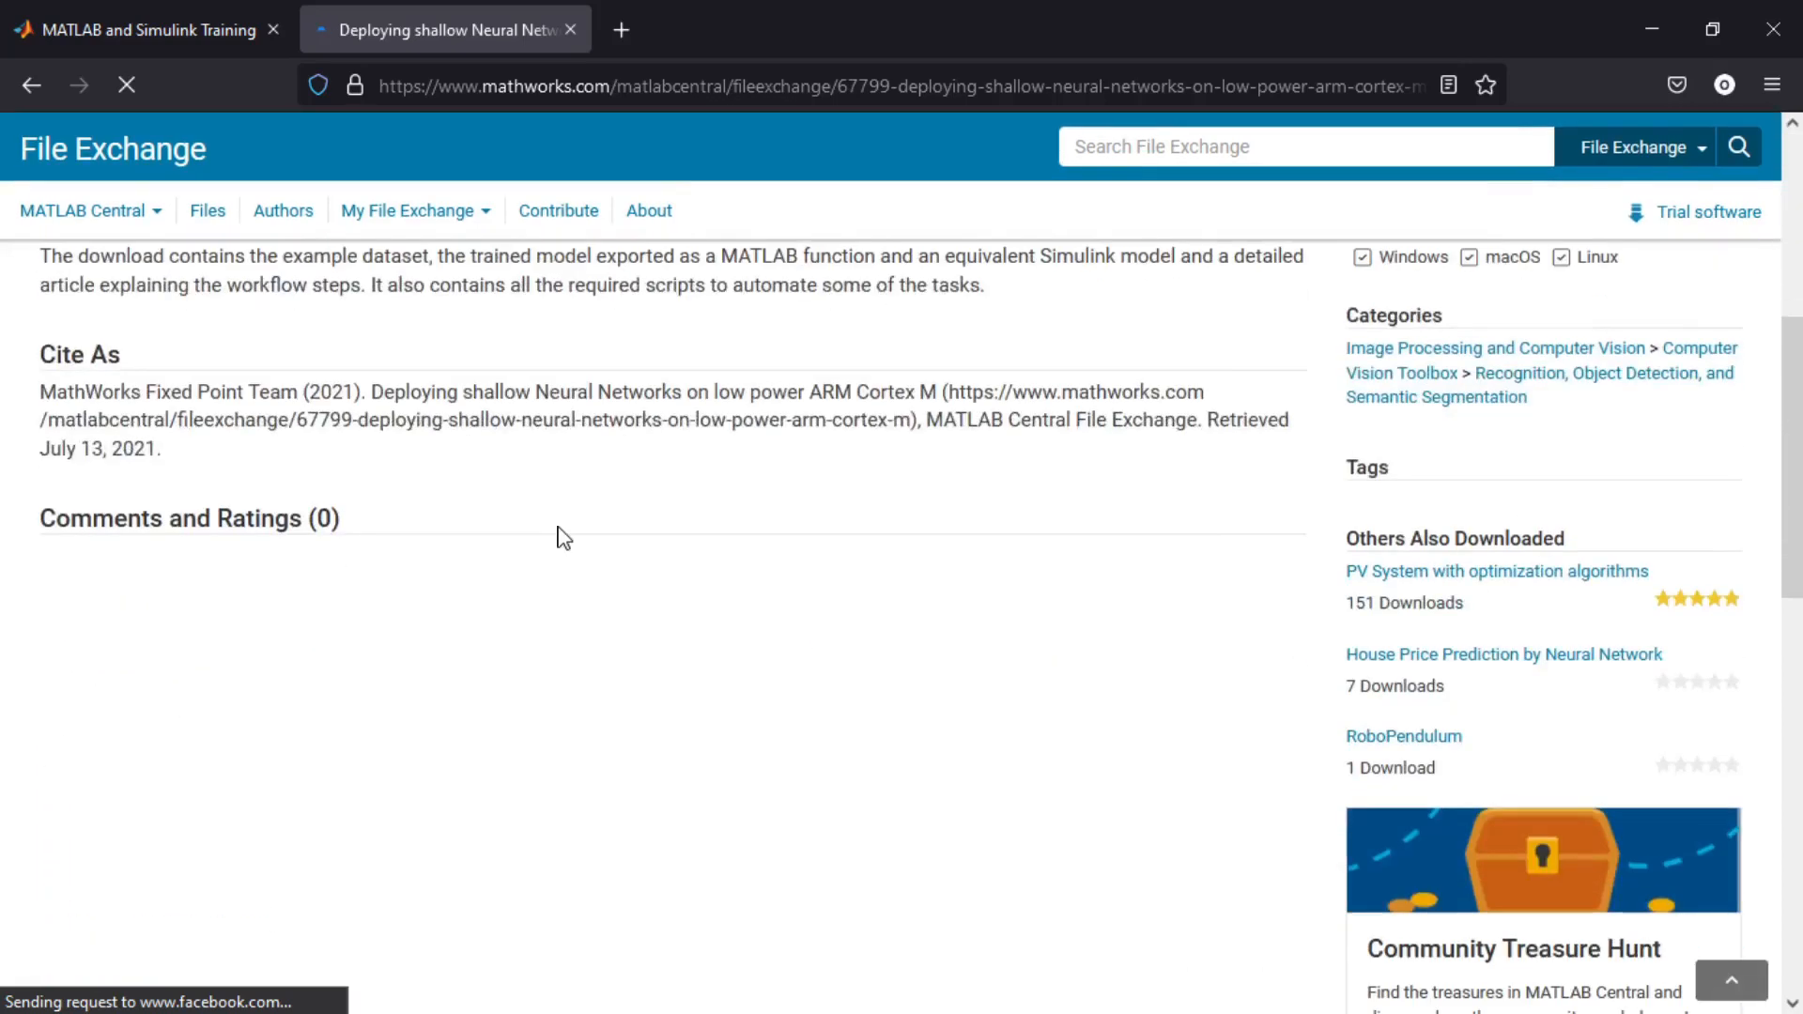
{"action": "scroll", "coordinate": [555, 535], "scroll_direction": "up", "scroll_amount": 8}
Review the functions, Simulink models and available download formats of the File Exchange submission.
{"action": "left_click", "coordinate": [225, 554]}
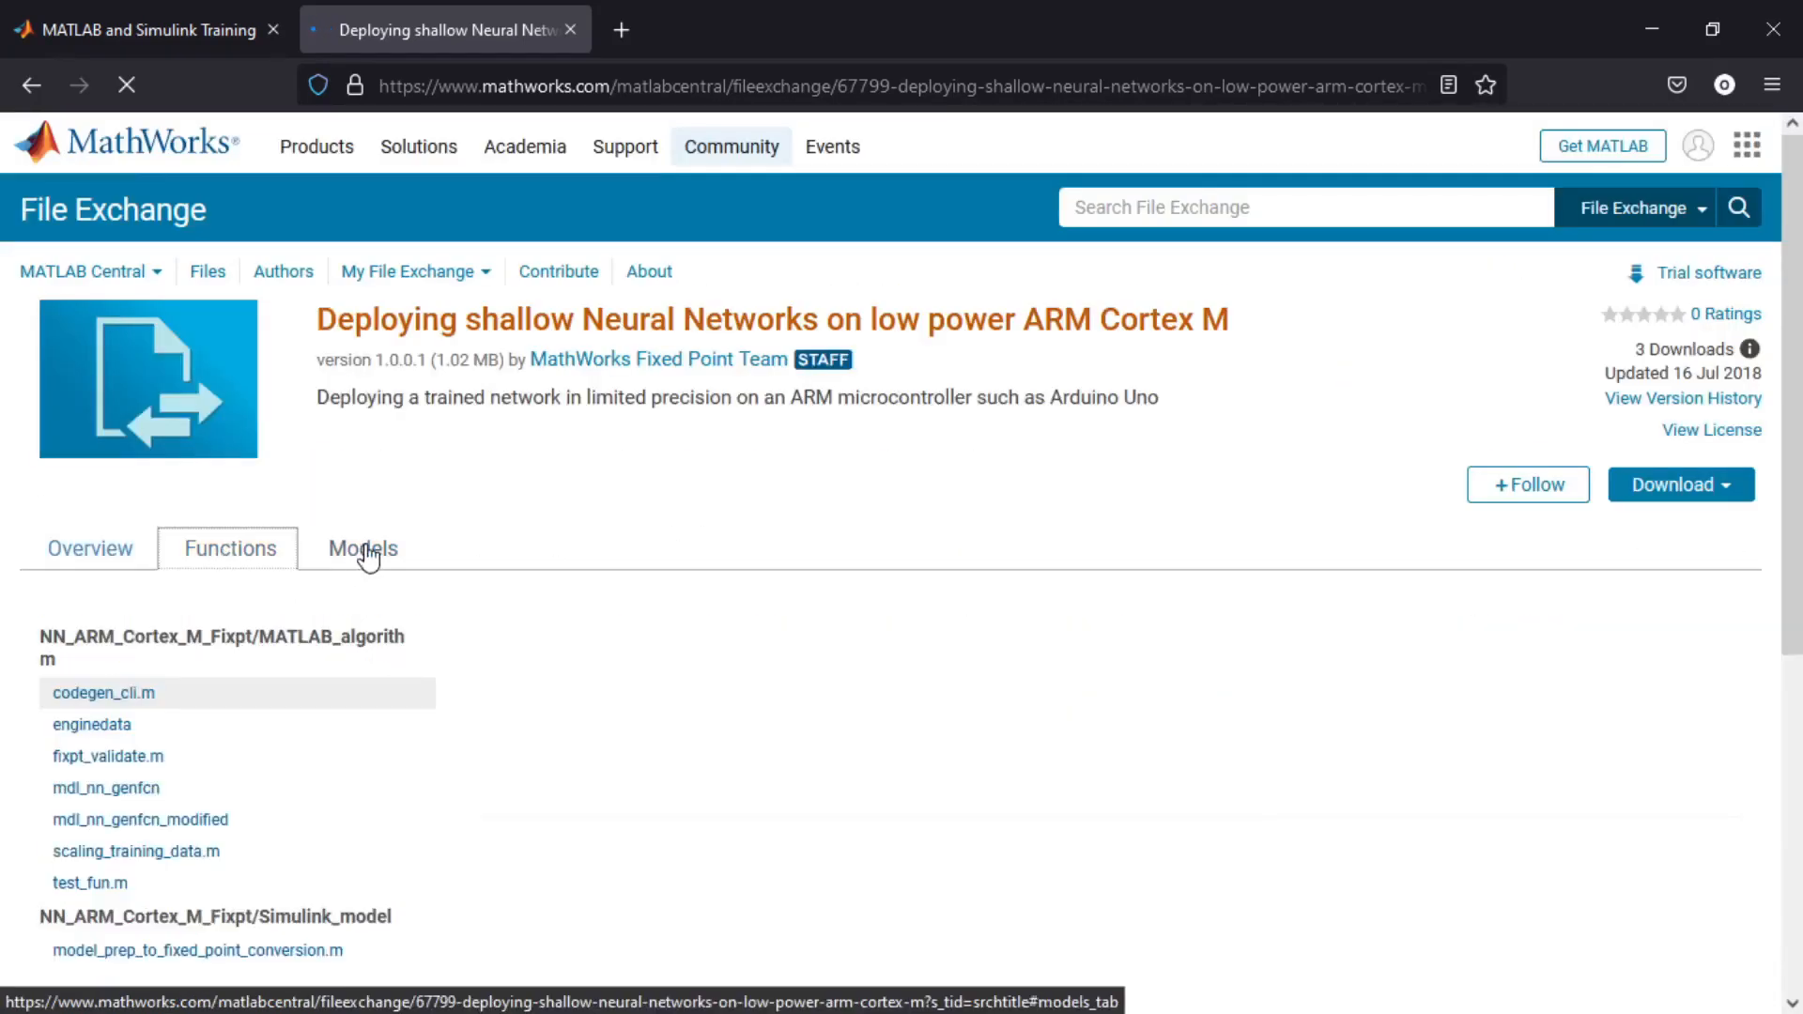
{"action": "scroll", "coordinate": [281, 695], "scroll_direction": "down", "scroll_amount": 1}
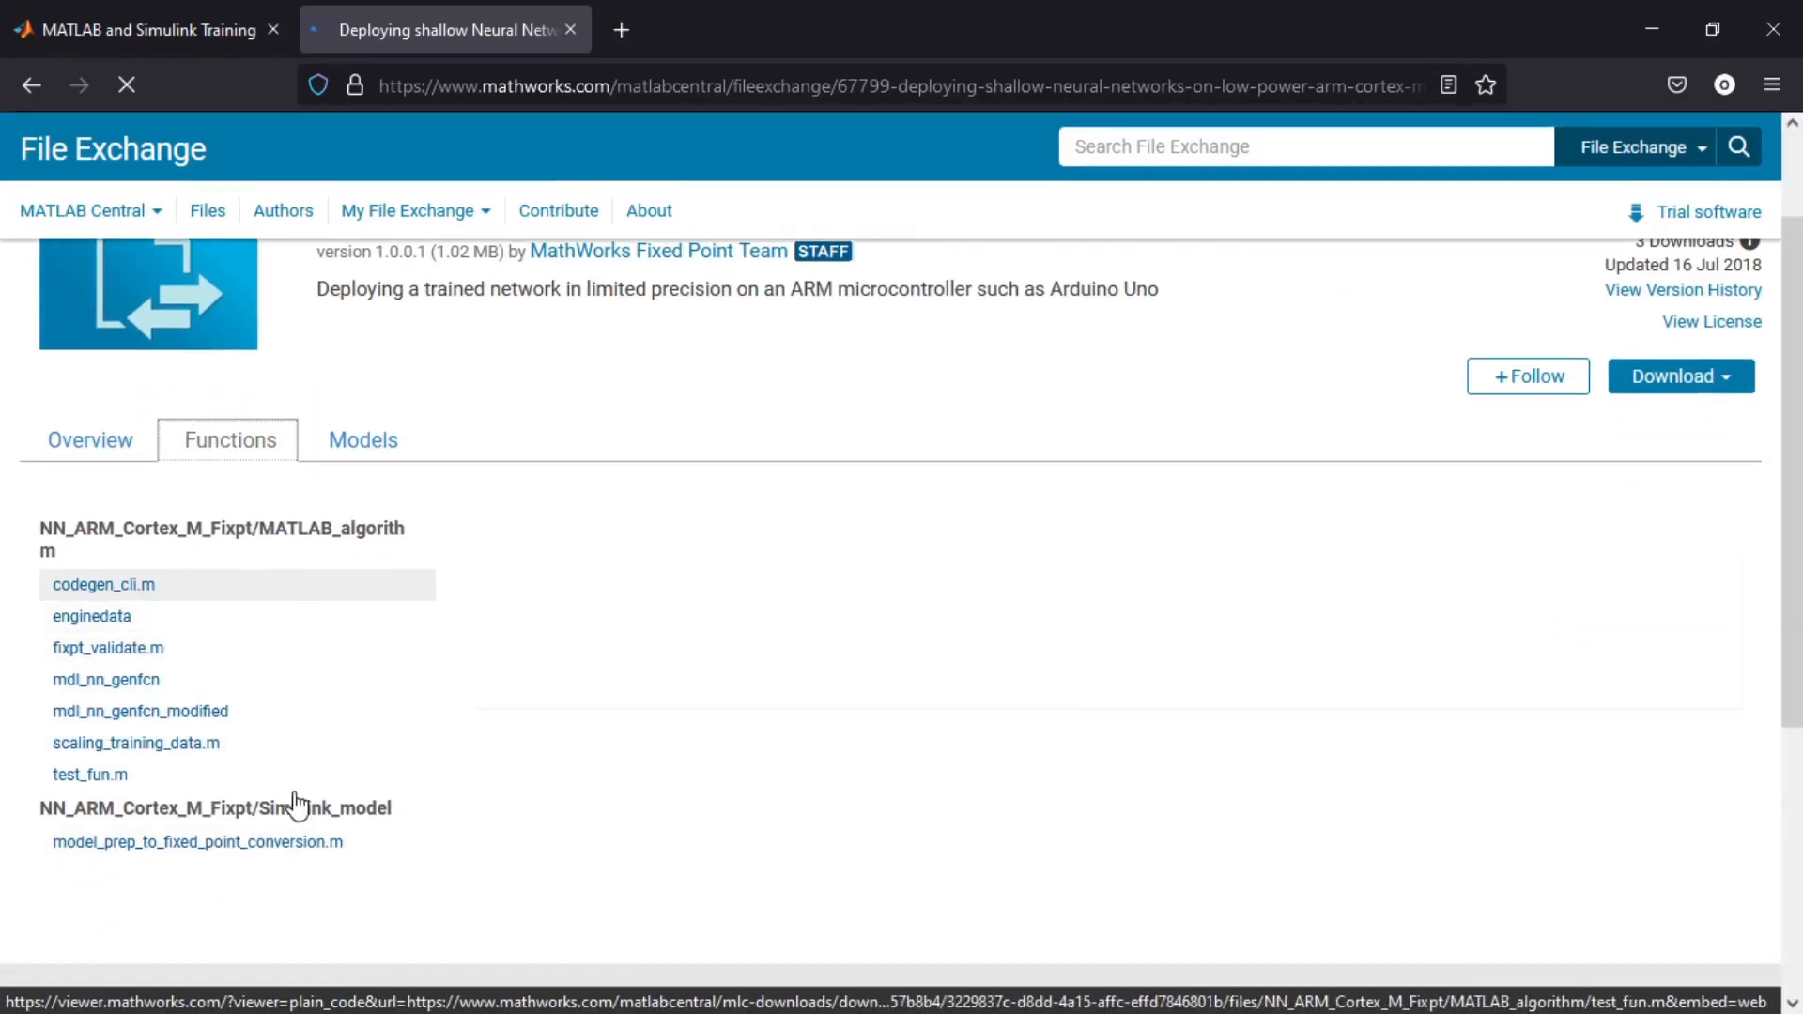
{"action": "left_click", "coordinate": [385, 445]}
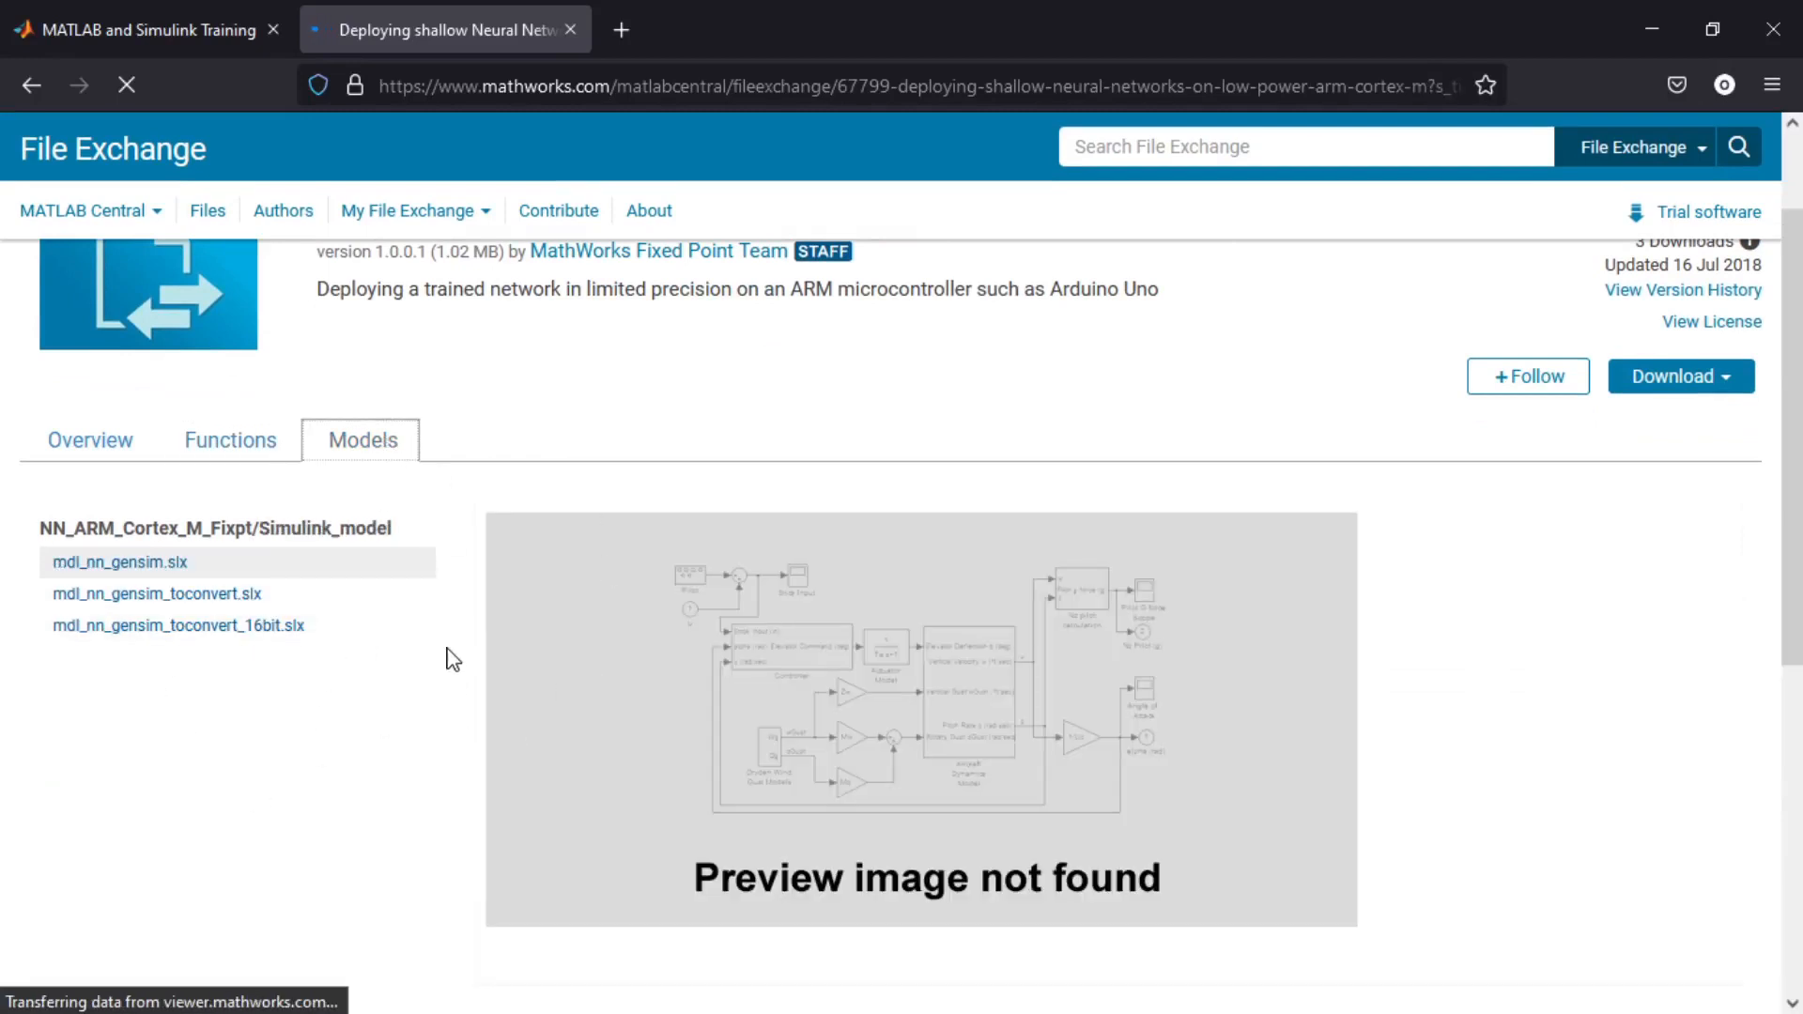
{"action": "left_click", "coordinate": [1695, 385]}
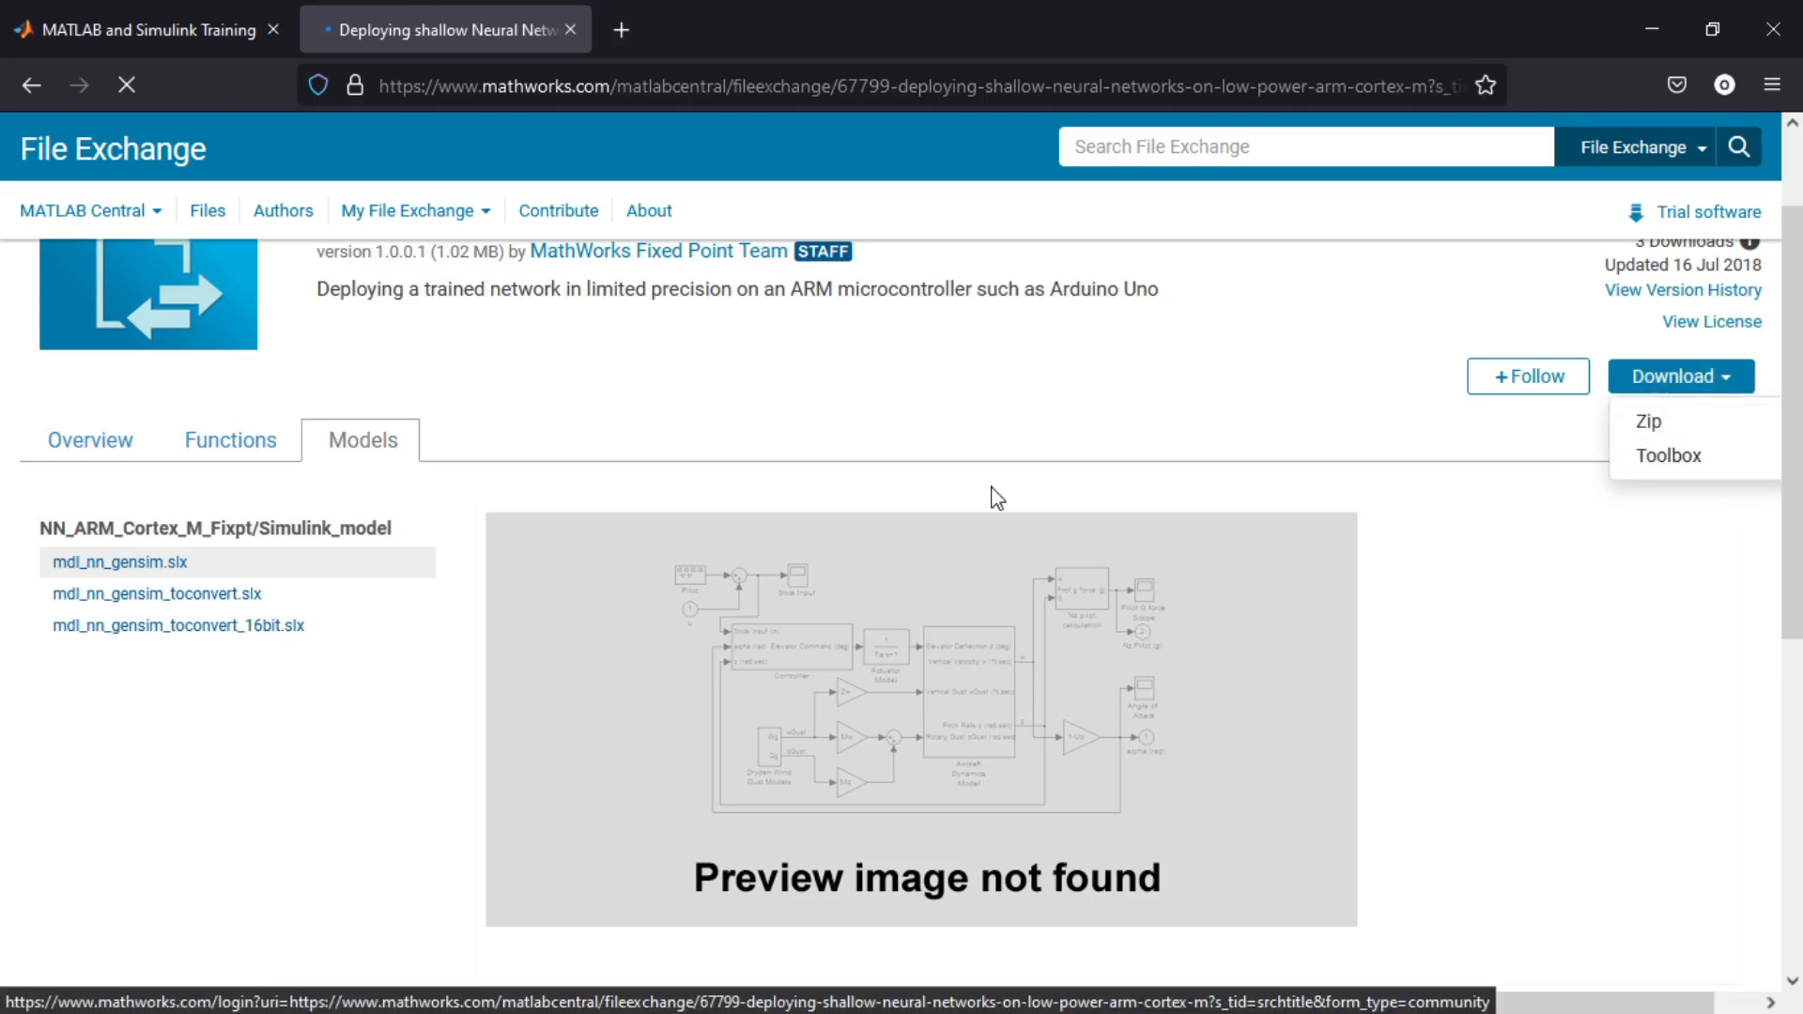
{"action": "scroll", "coordinate": [994, 446], "scroll_direction": "up", "scroll_amount": 2}
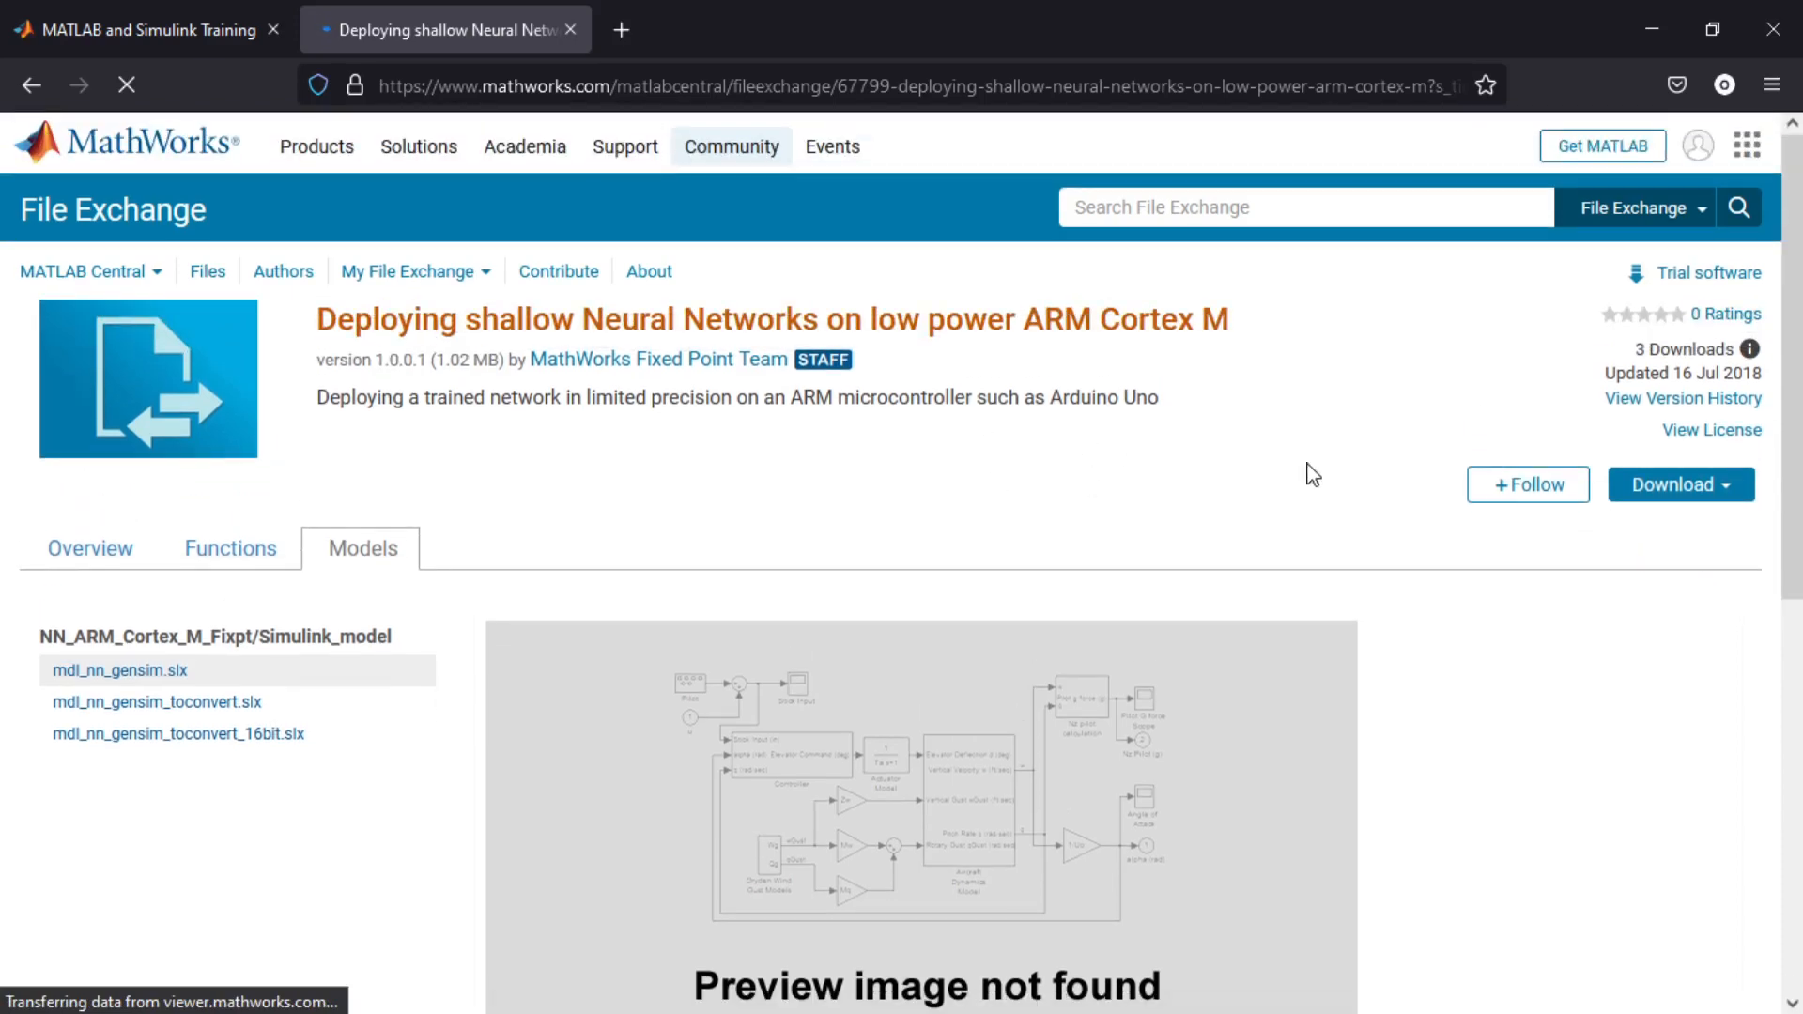
Return to the submission's overview and highlight R2018a, the MATLAB release it was created with.
{"action": "left_click", "coordinate": [103, 554]}
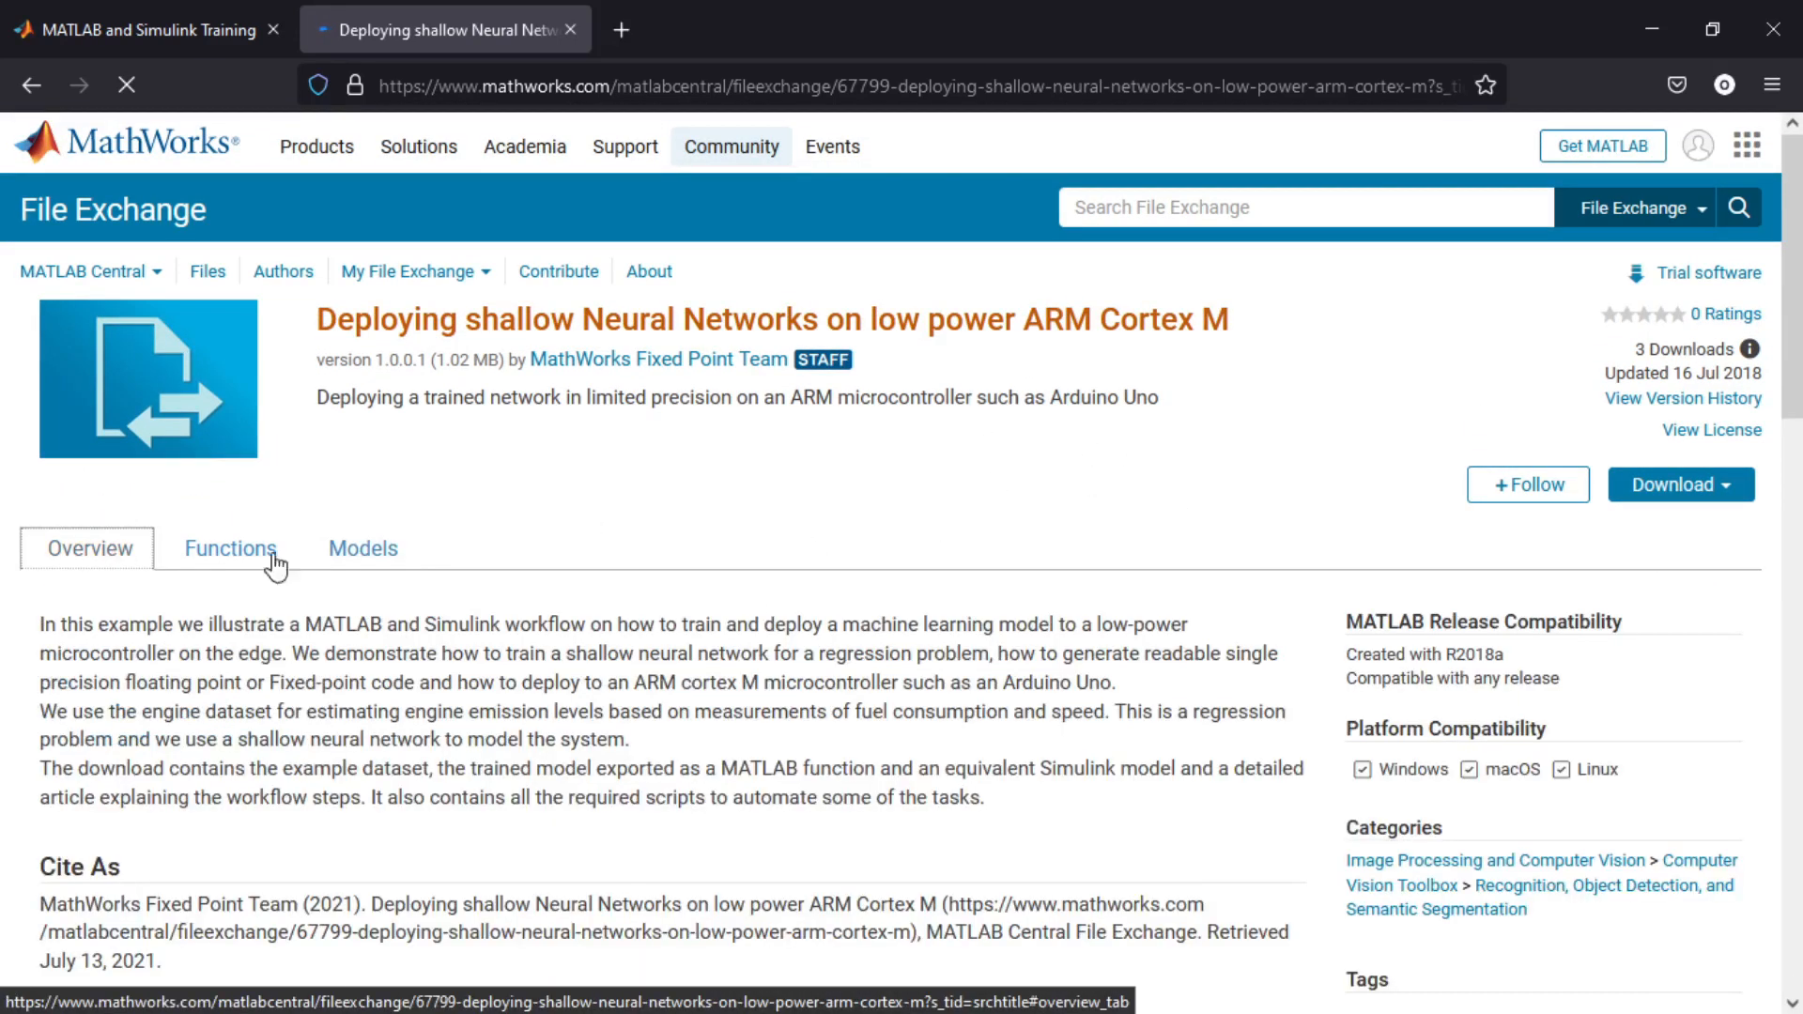
{"action": "scroll", "coordinate": [423, 543], "scroll_direction": "down", "scroll_amount": 5}
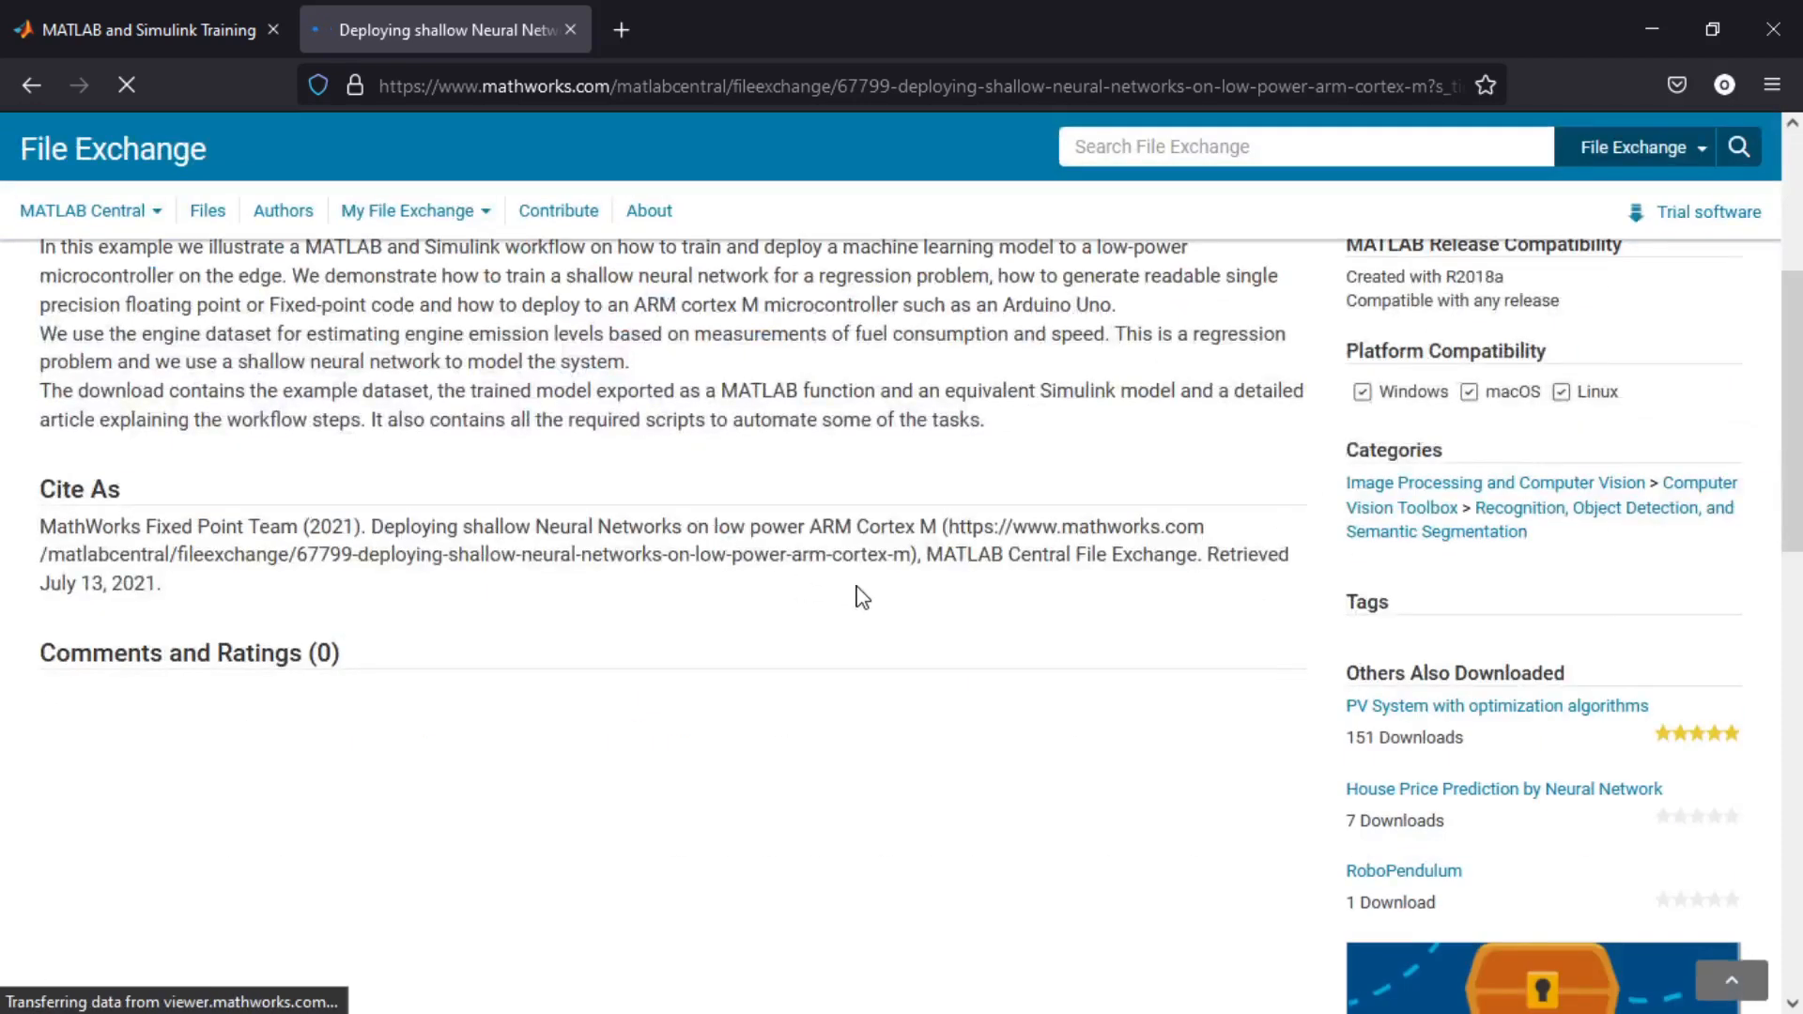
{"action": "scroll", "coordinate": [894, 582], "scroll_direction": "up", "scroll_amount": 3}
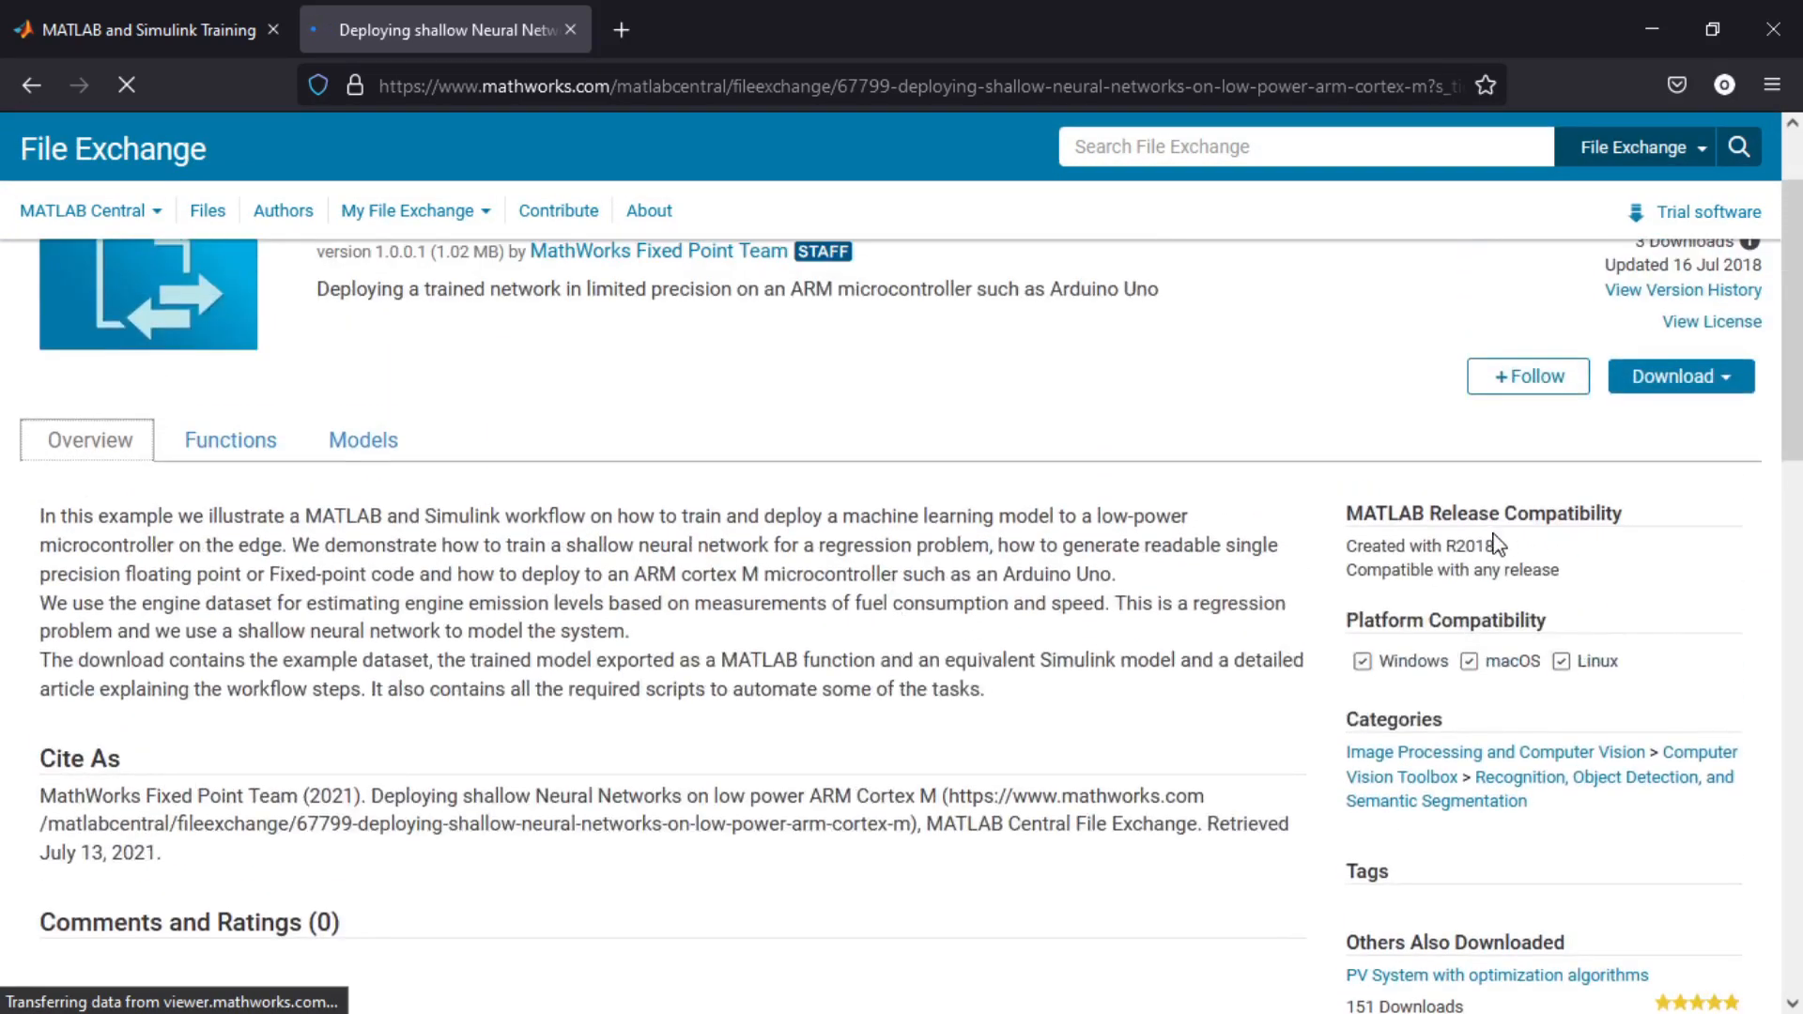
{"action": "left_click_drag", "start_coordinate": [1453, 549], "coordinate": [1512, 549]}
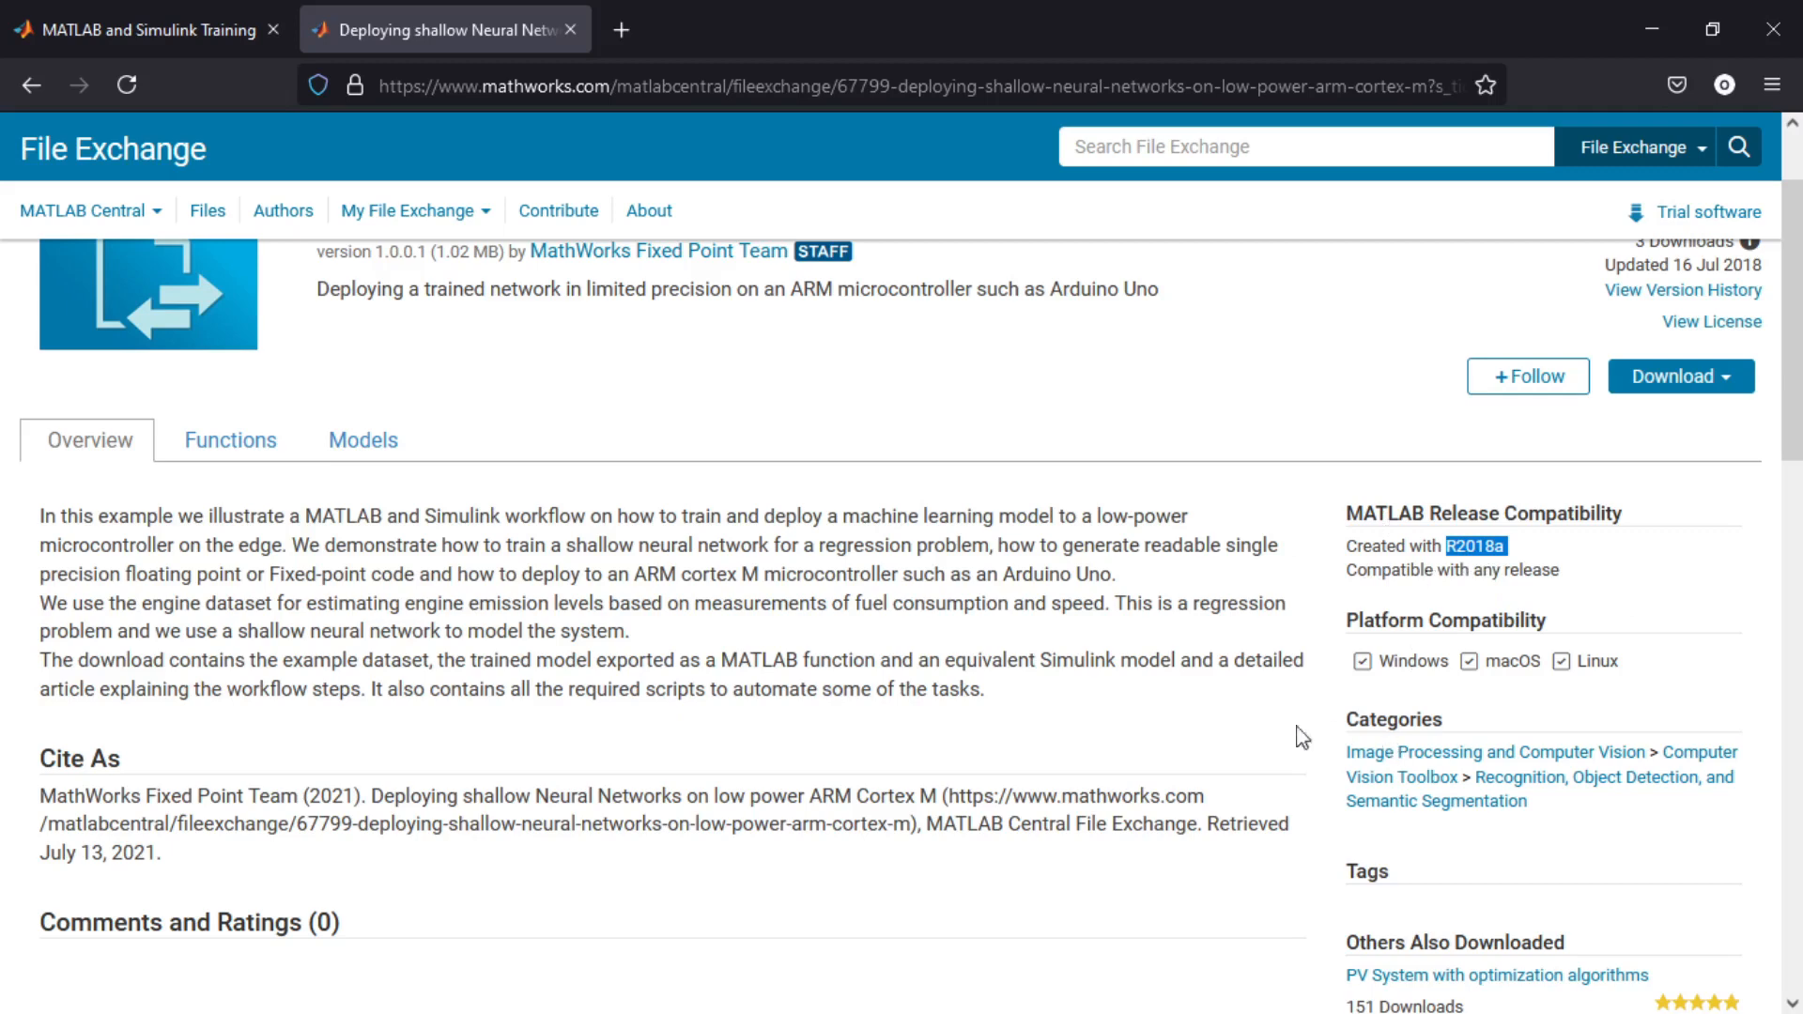
{"action": "scroll", "coordinate": [1200, 582], "scroll_direction": "up", "scroll_amount": 1}
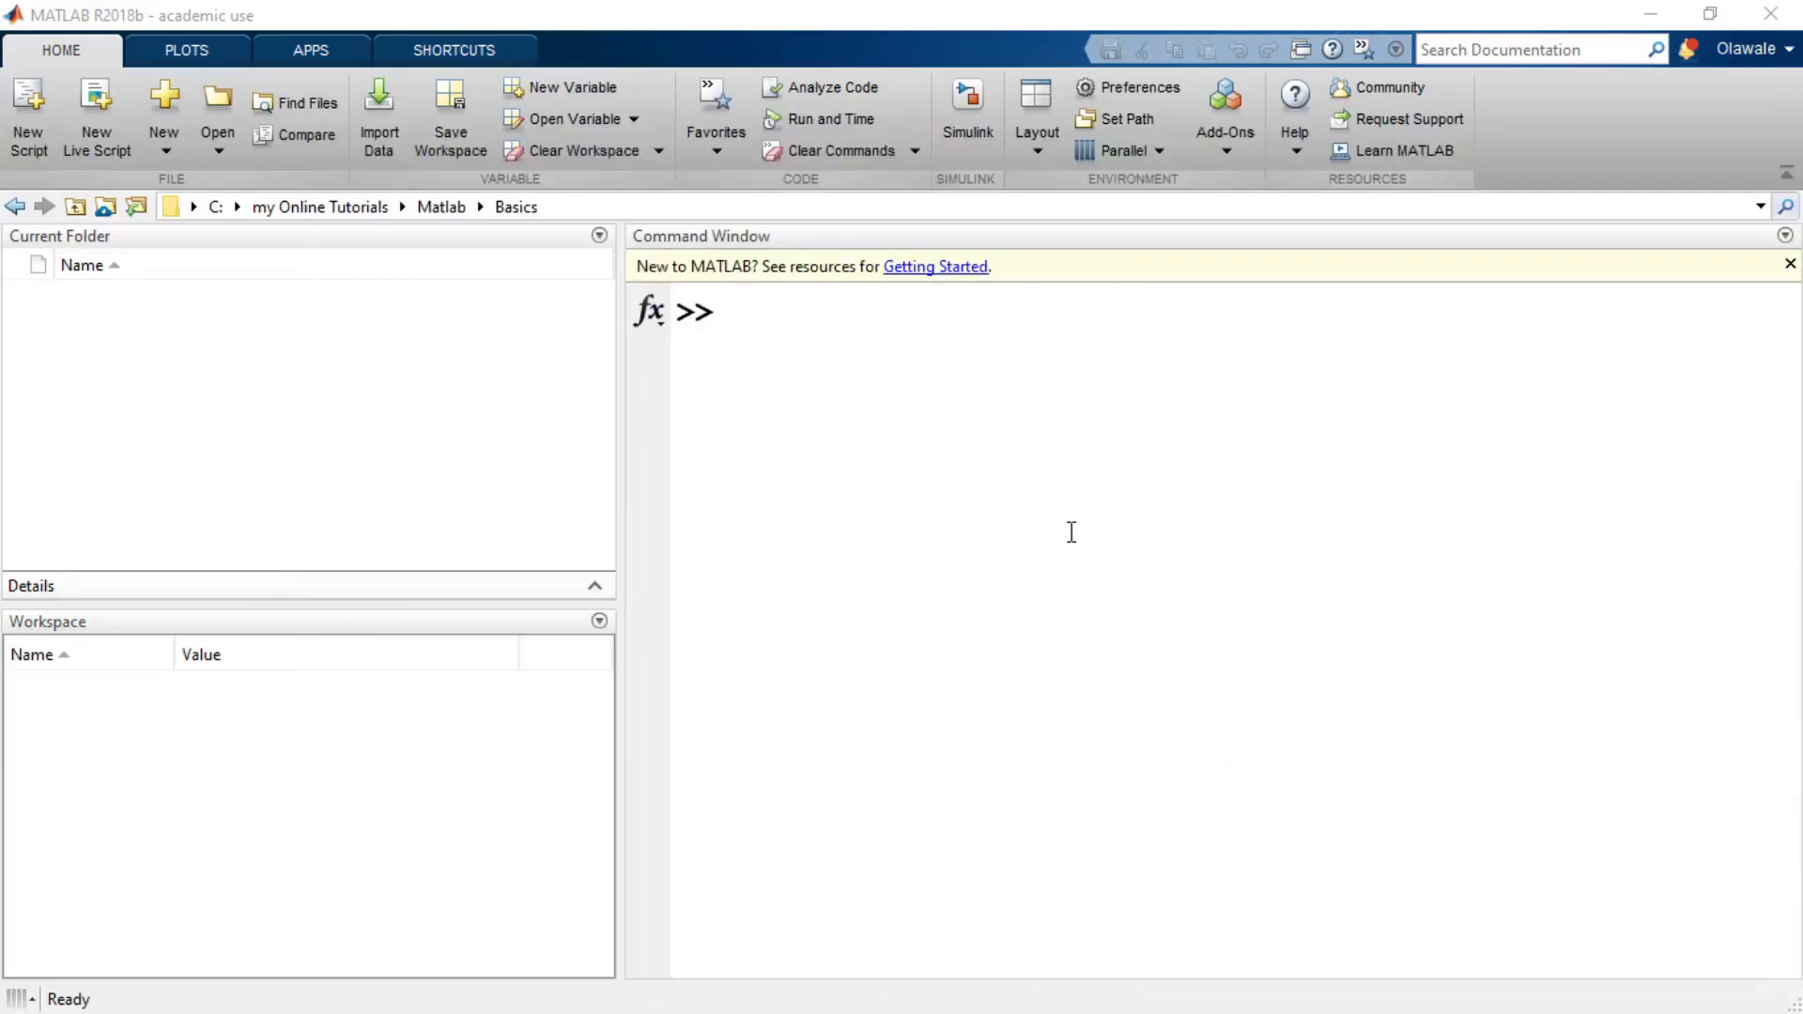
Switch to MATLAB, open the function browser from the command prompt and enlarge its window.
{"action": "left_click", "coordinate": [1013, 405]}
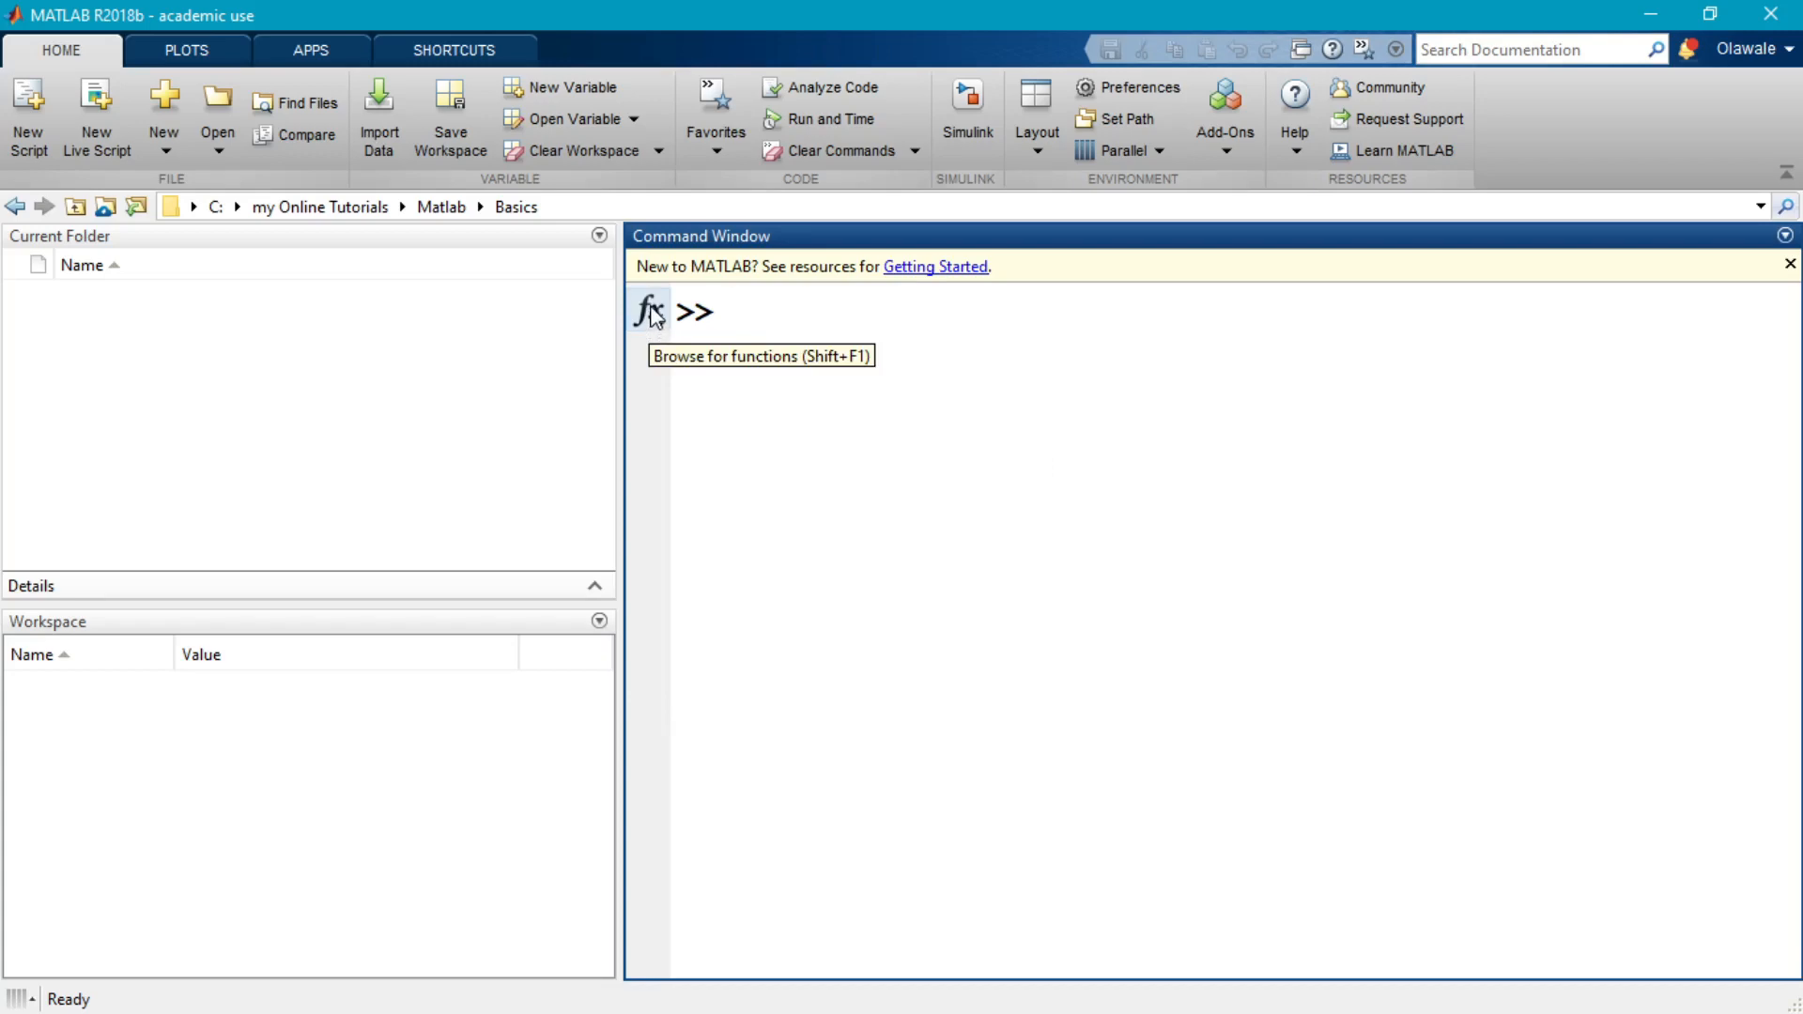
{"action": "left_click", "coordinate": [654, 319]}
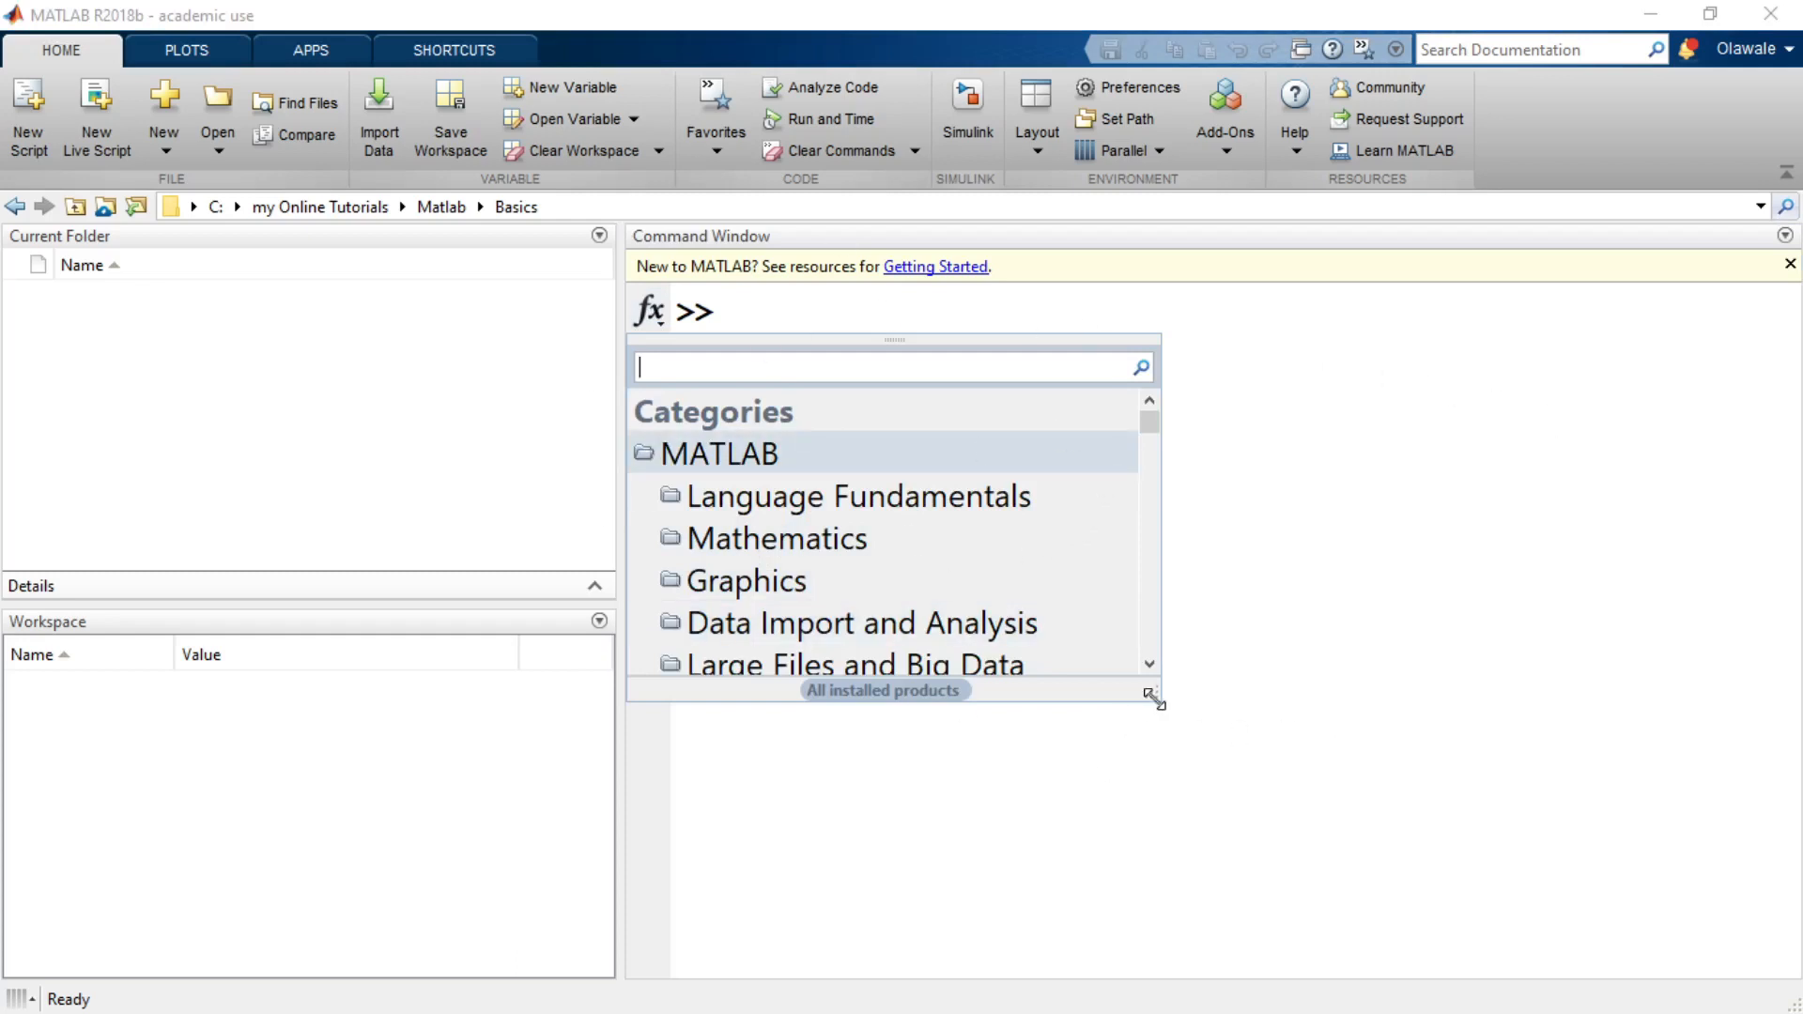
{"action": "left_click_drag", "start_coordinate": [1151, 693], "coordinate": [1179, 882]}
Search the function browser for "median", view the syntax help of the array median function, and close the browser.
{"action": "left_click", "coordinate": [1010, 366]}
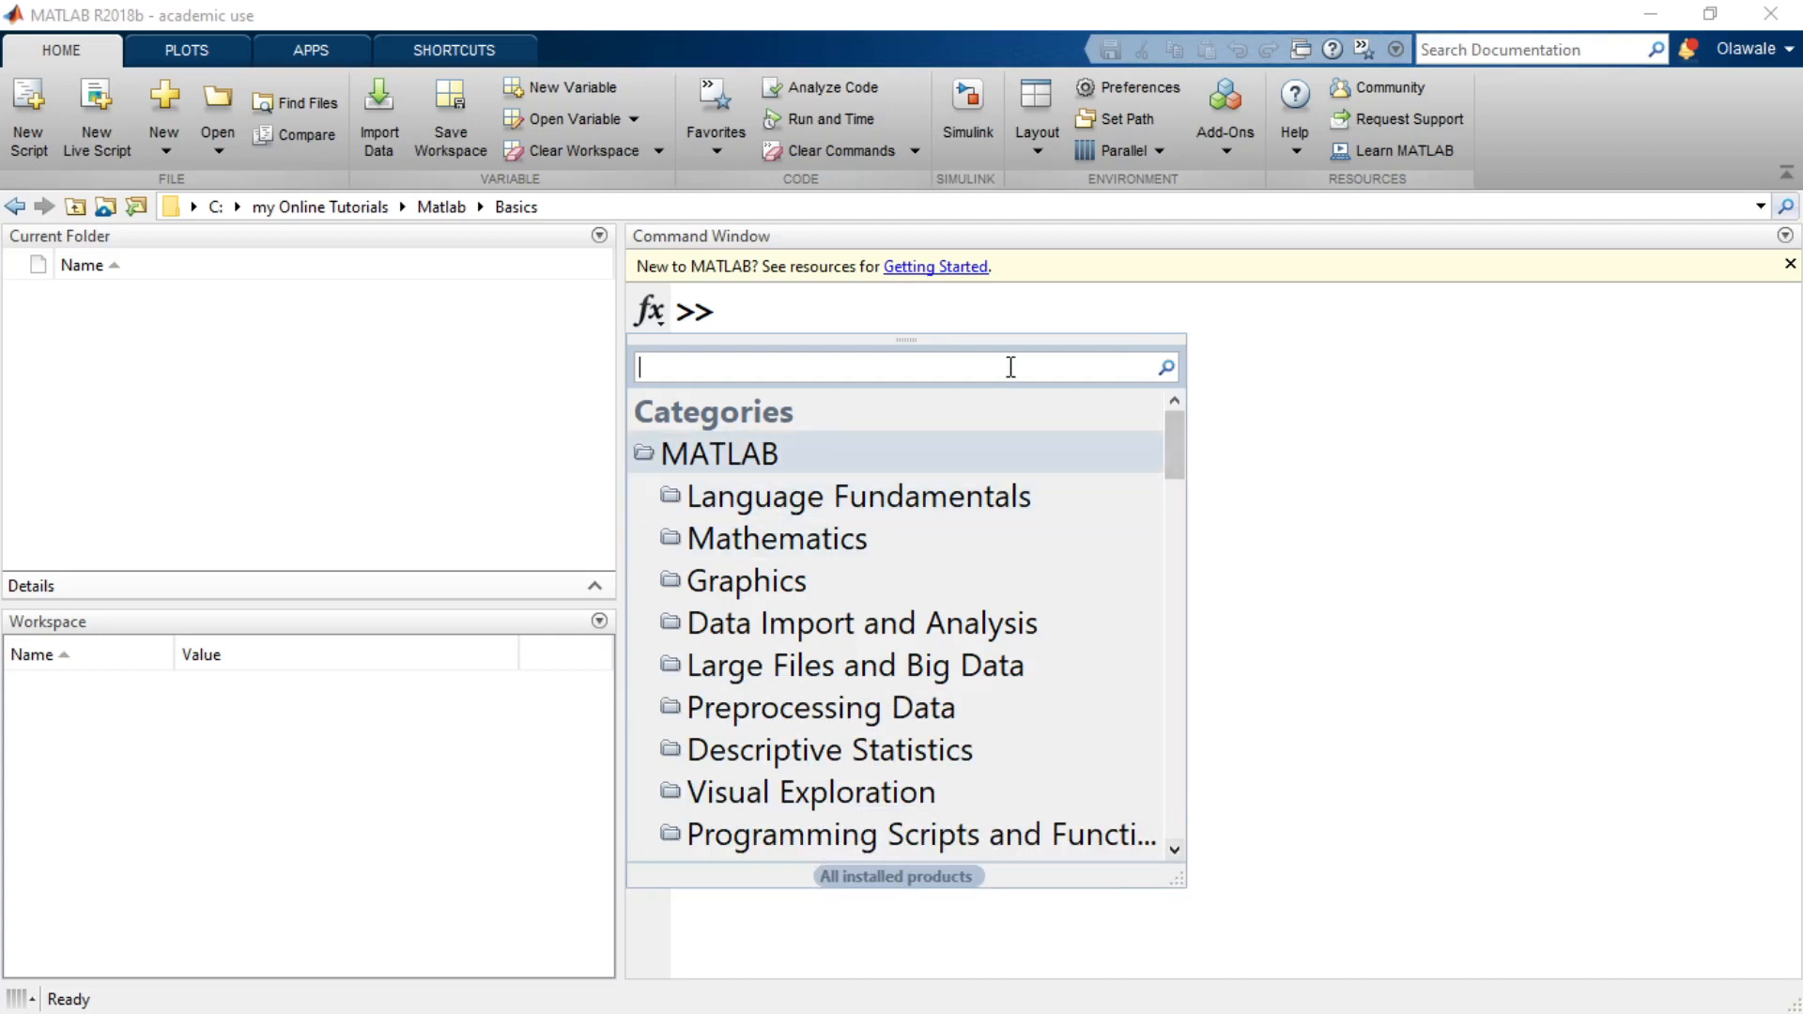
{"action": "type", "text": "median"}
{"action": "key", "text": "Return"}
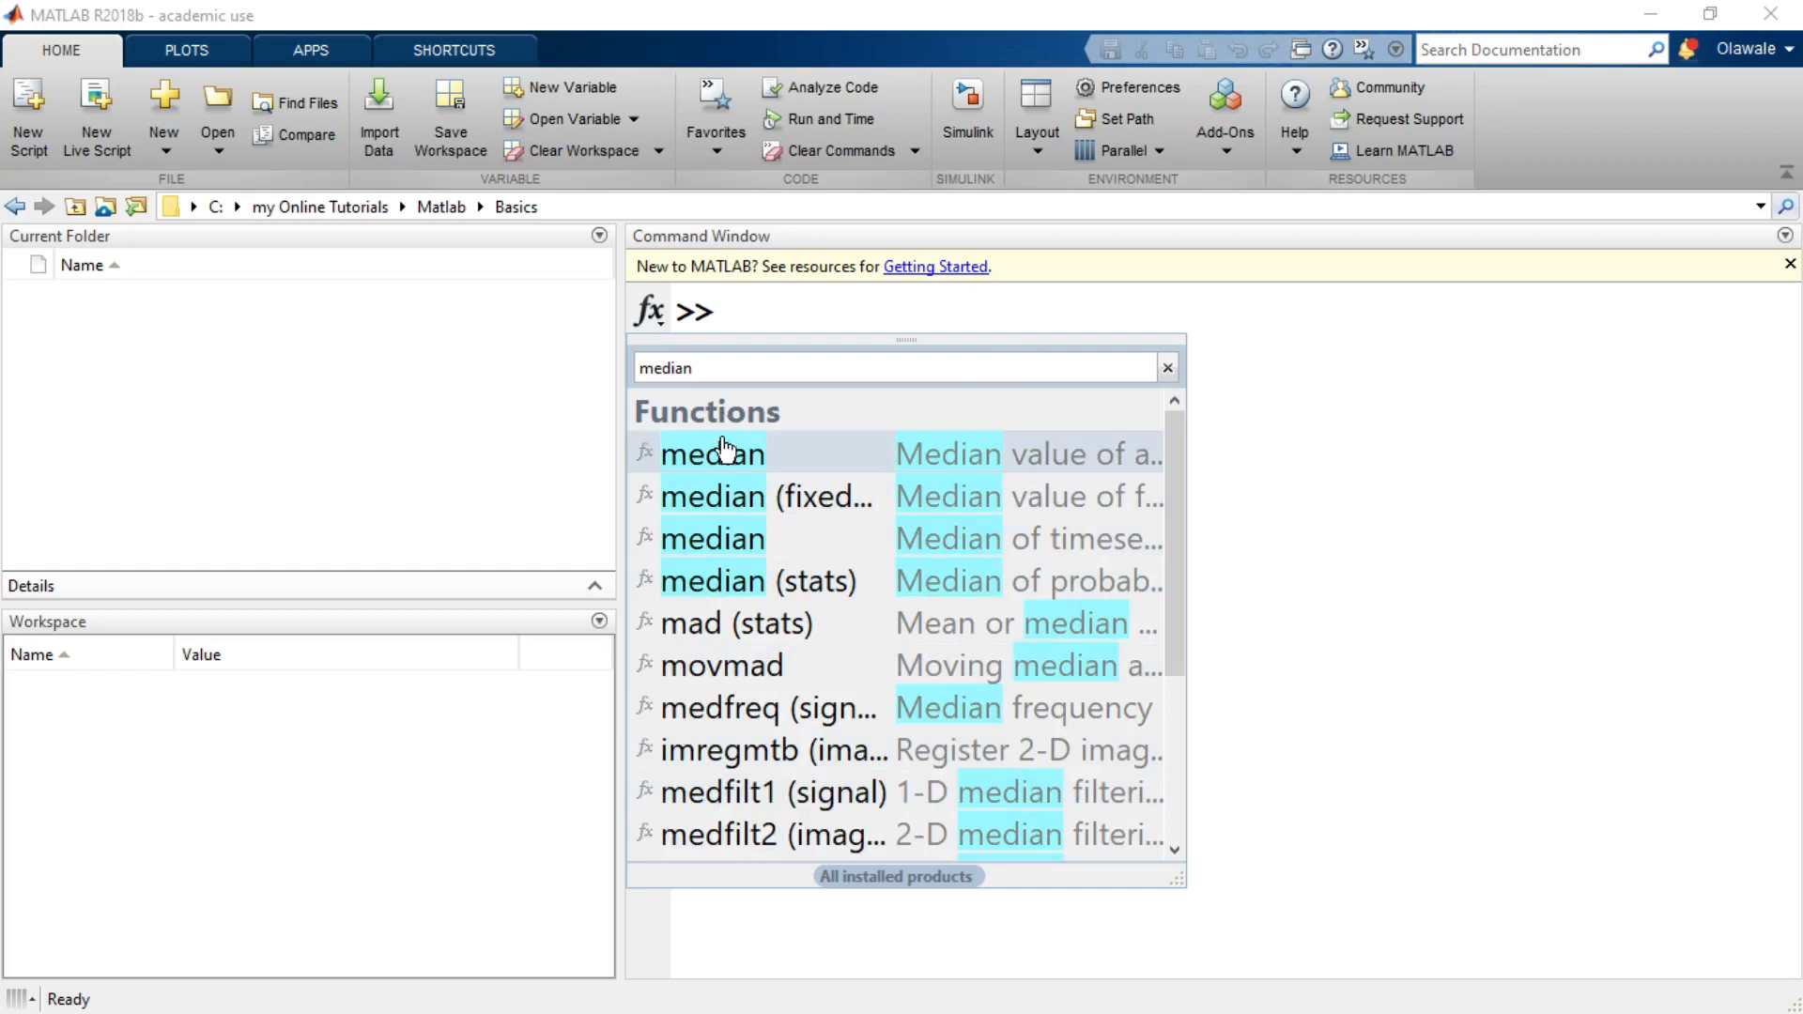
{"action": "mouse_move", "coordinate": [729, 460]}
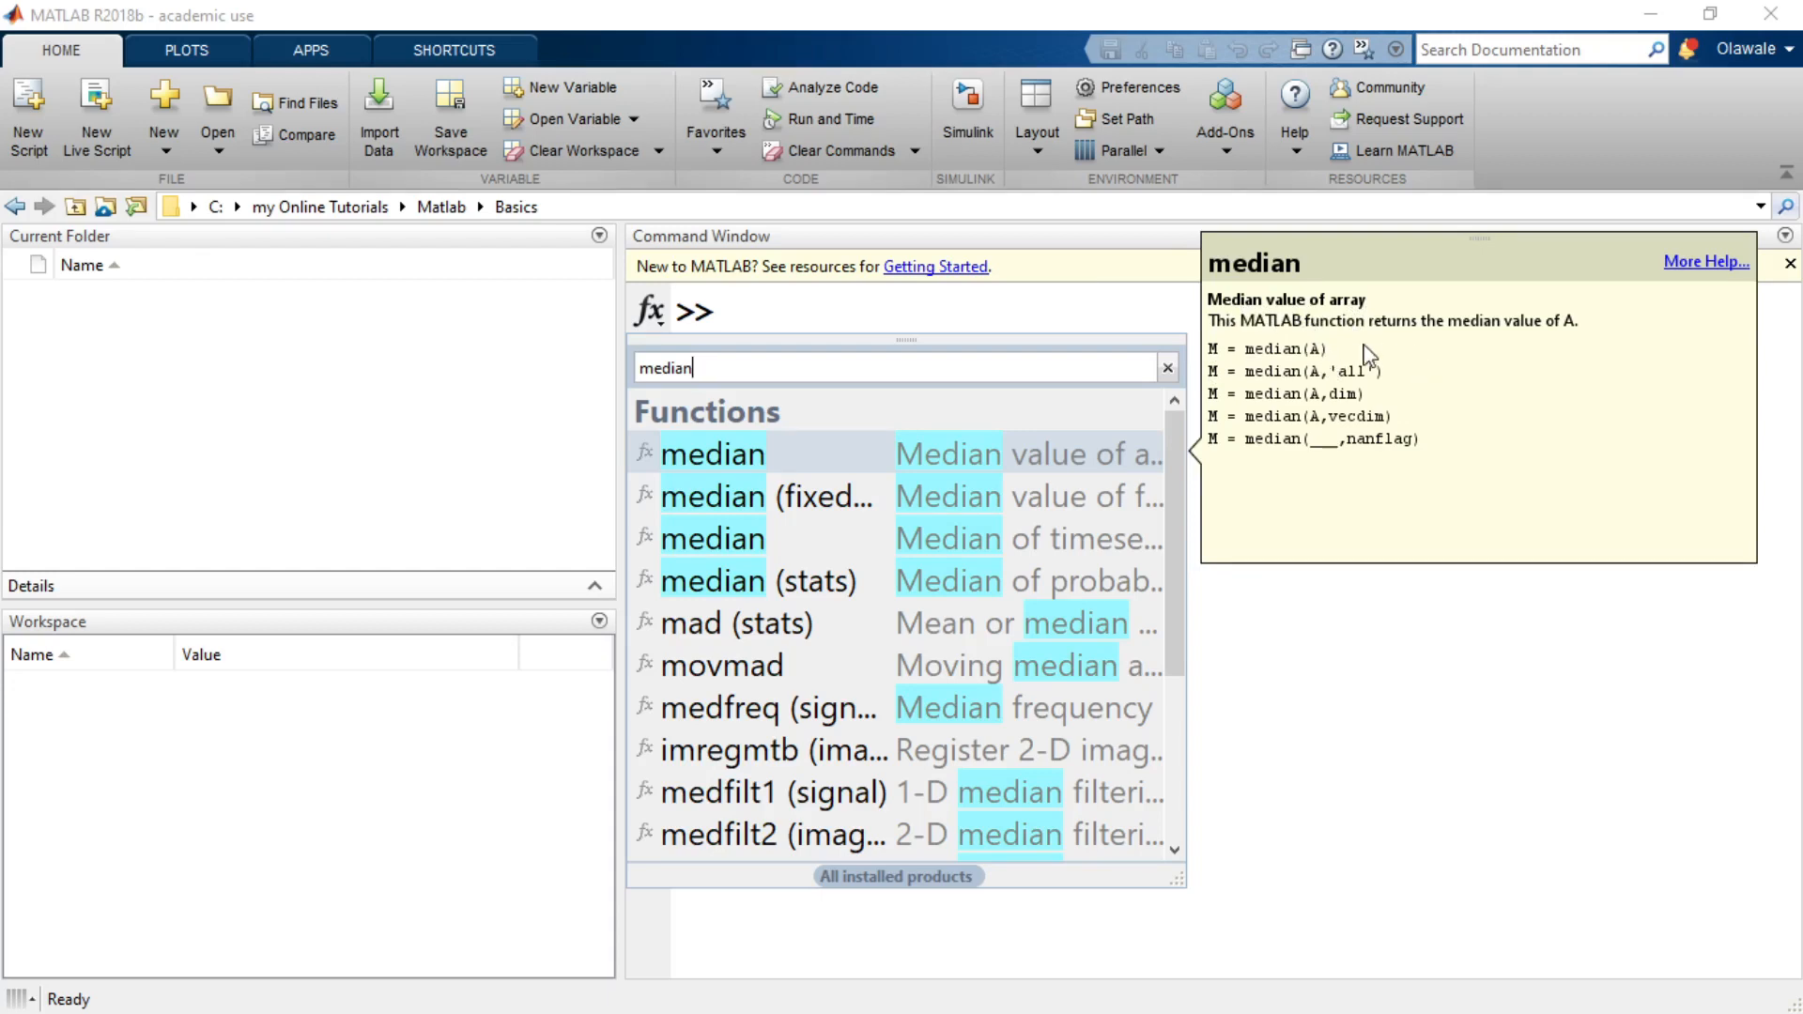
{"action": "left_click", "coordinate": [1493, 657]}
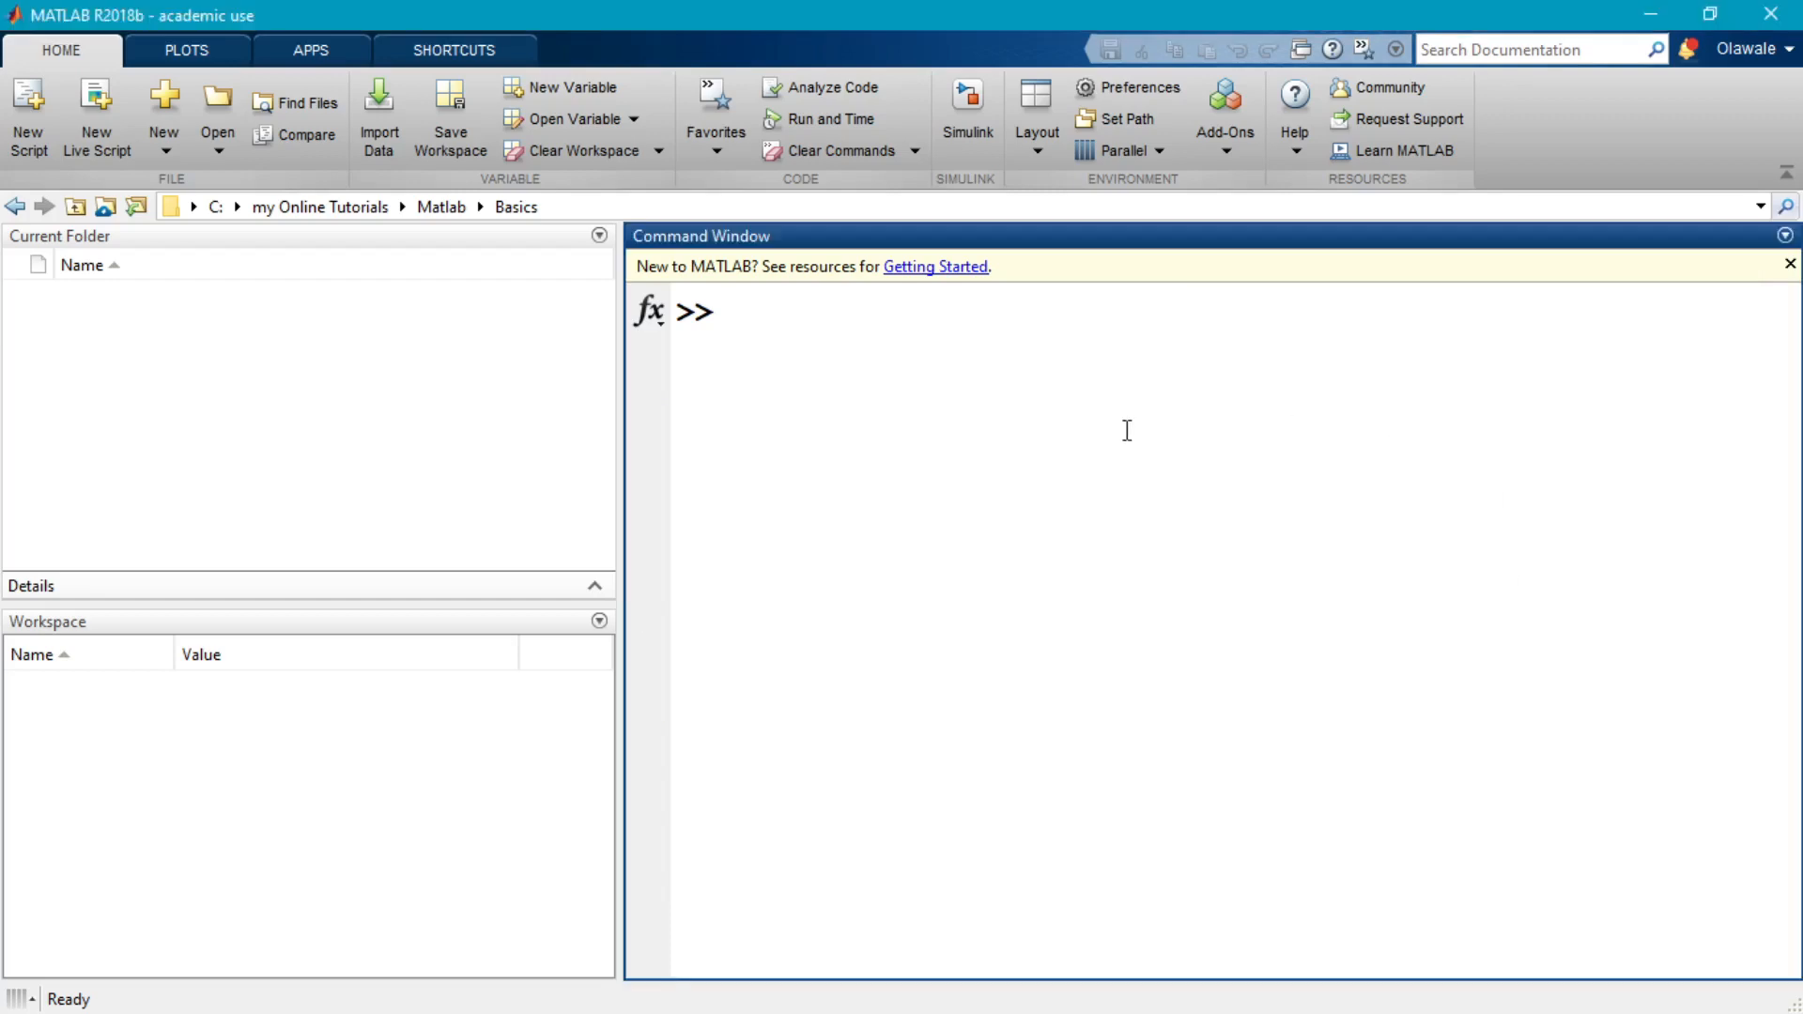
Display the command-line help for the median function with help median and read it from the description through the example.
{"action": "type", "text": "help median"}
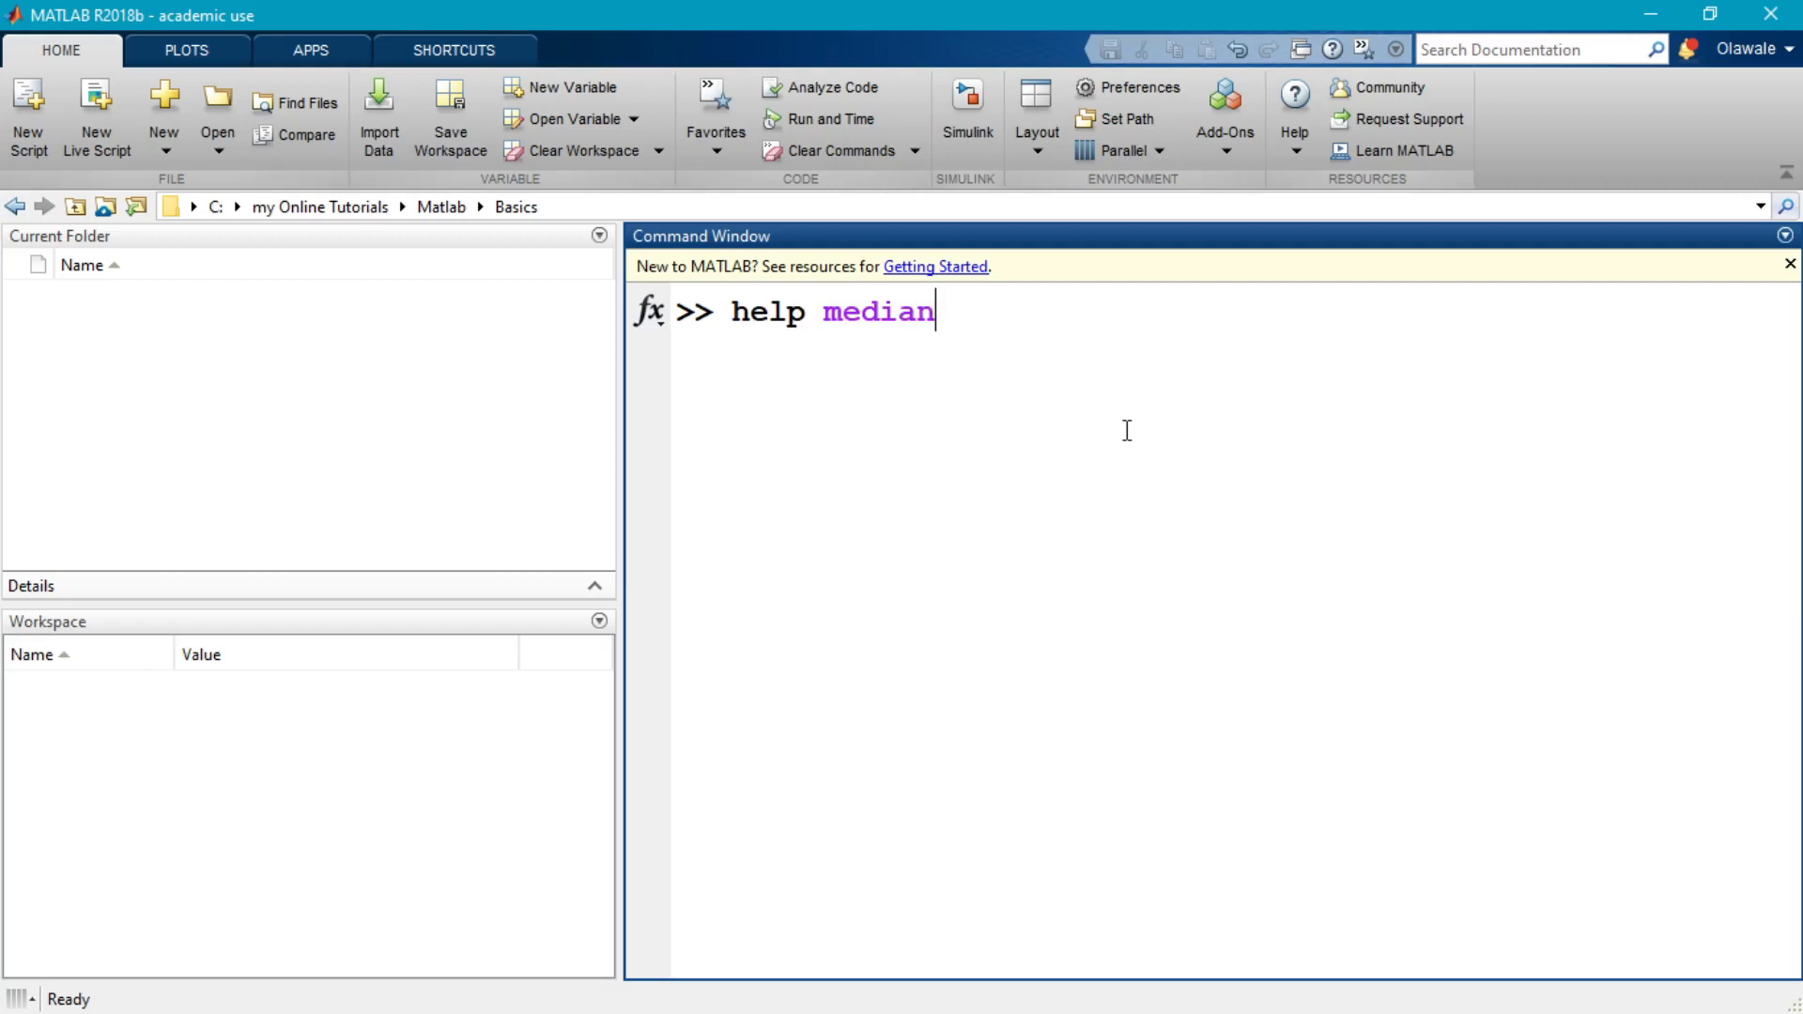
{"action": "key", "text": "Return"}
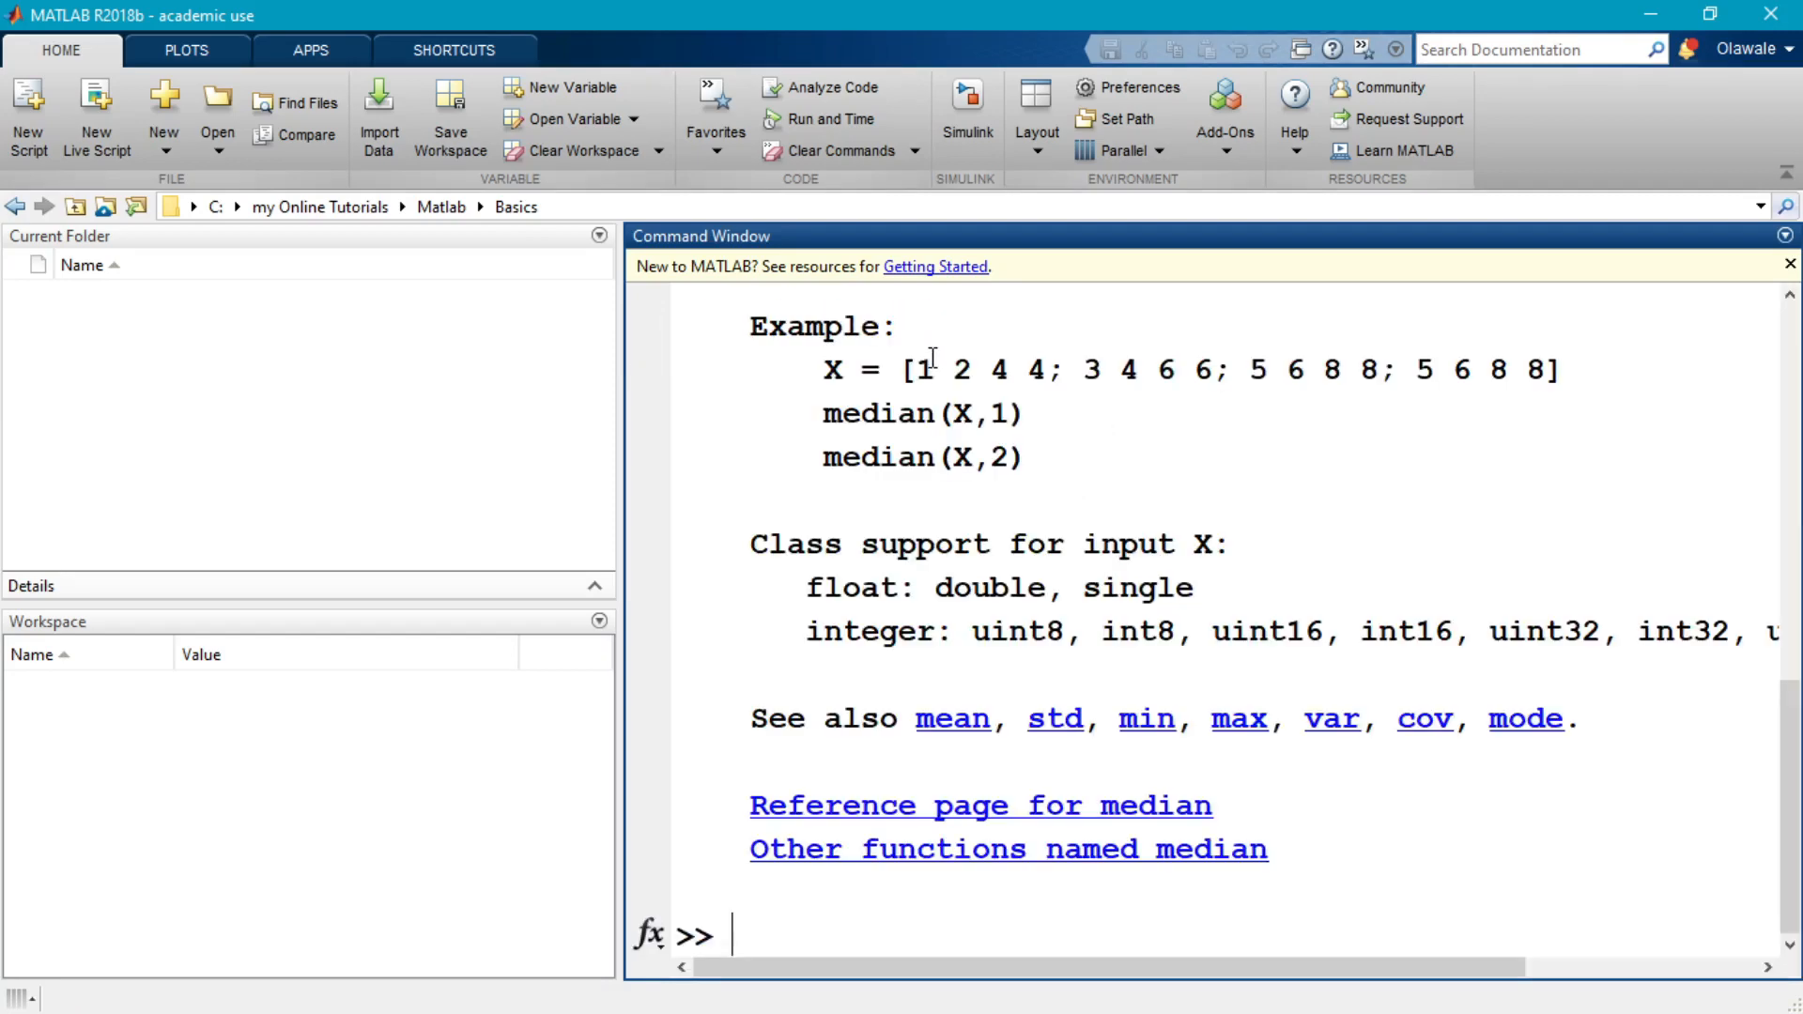
{"action": "scroll", "coordinate": [1068, 513], "scroll_direction": "up", "scroll_amount": 15}
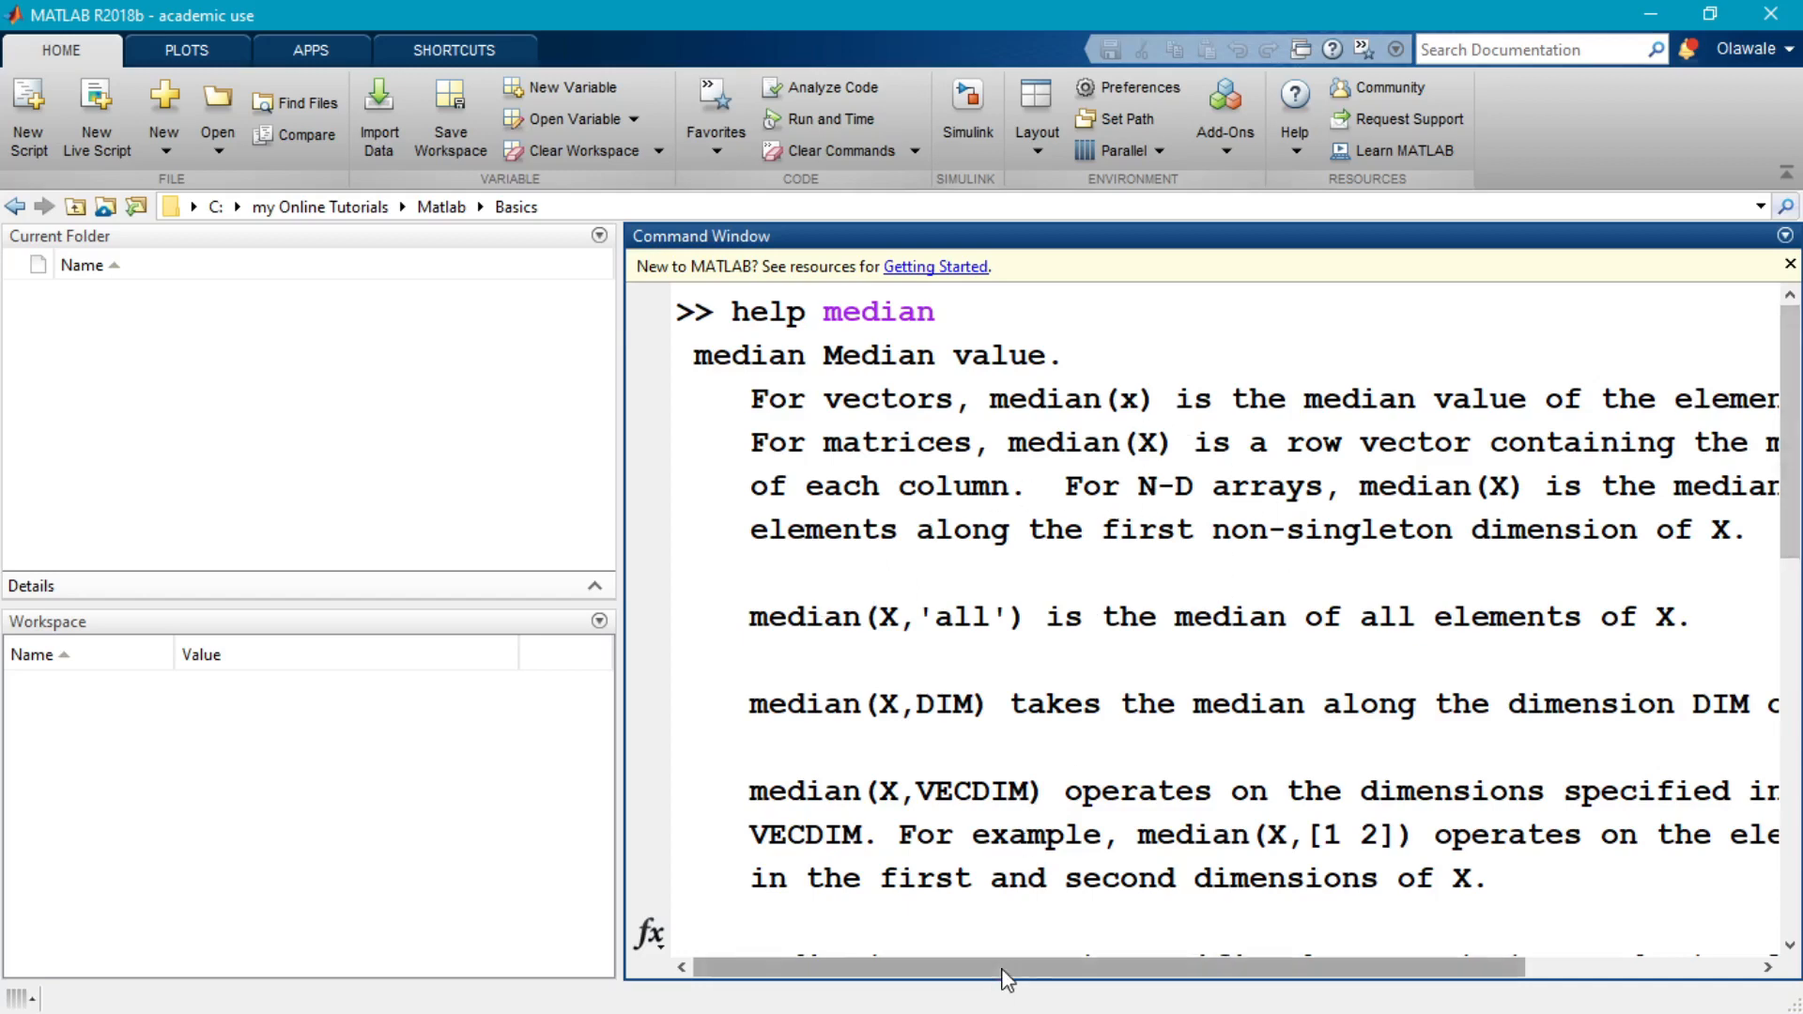
{"action": "mouse_move", "coordinate": [1005, 978]}
{"action": "left_mouse_down"}
{"action": "mouse_move", "coordinate": [1216, 979]}
{"action": "mouse_move", "coordinate": [998, 974]}
{"action": "mouse_move", "coordinate": [1192, 970]}
{"action": "mouse_move", "coordinate": [998, 992]}
{"action": "left_mouse_up"}
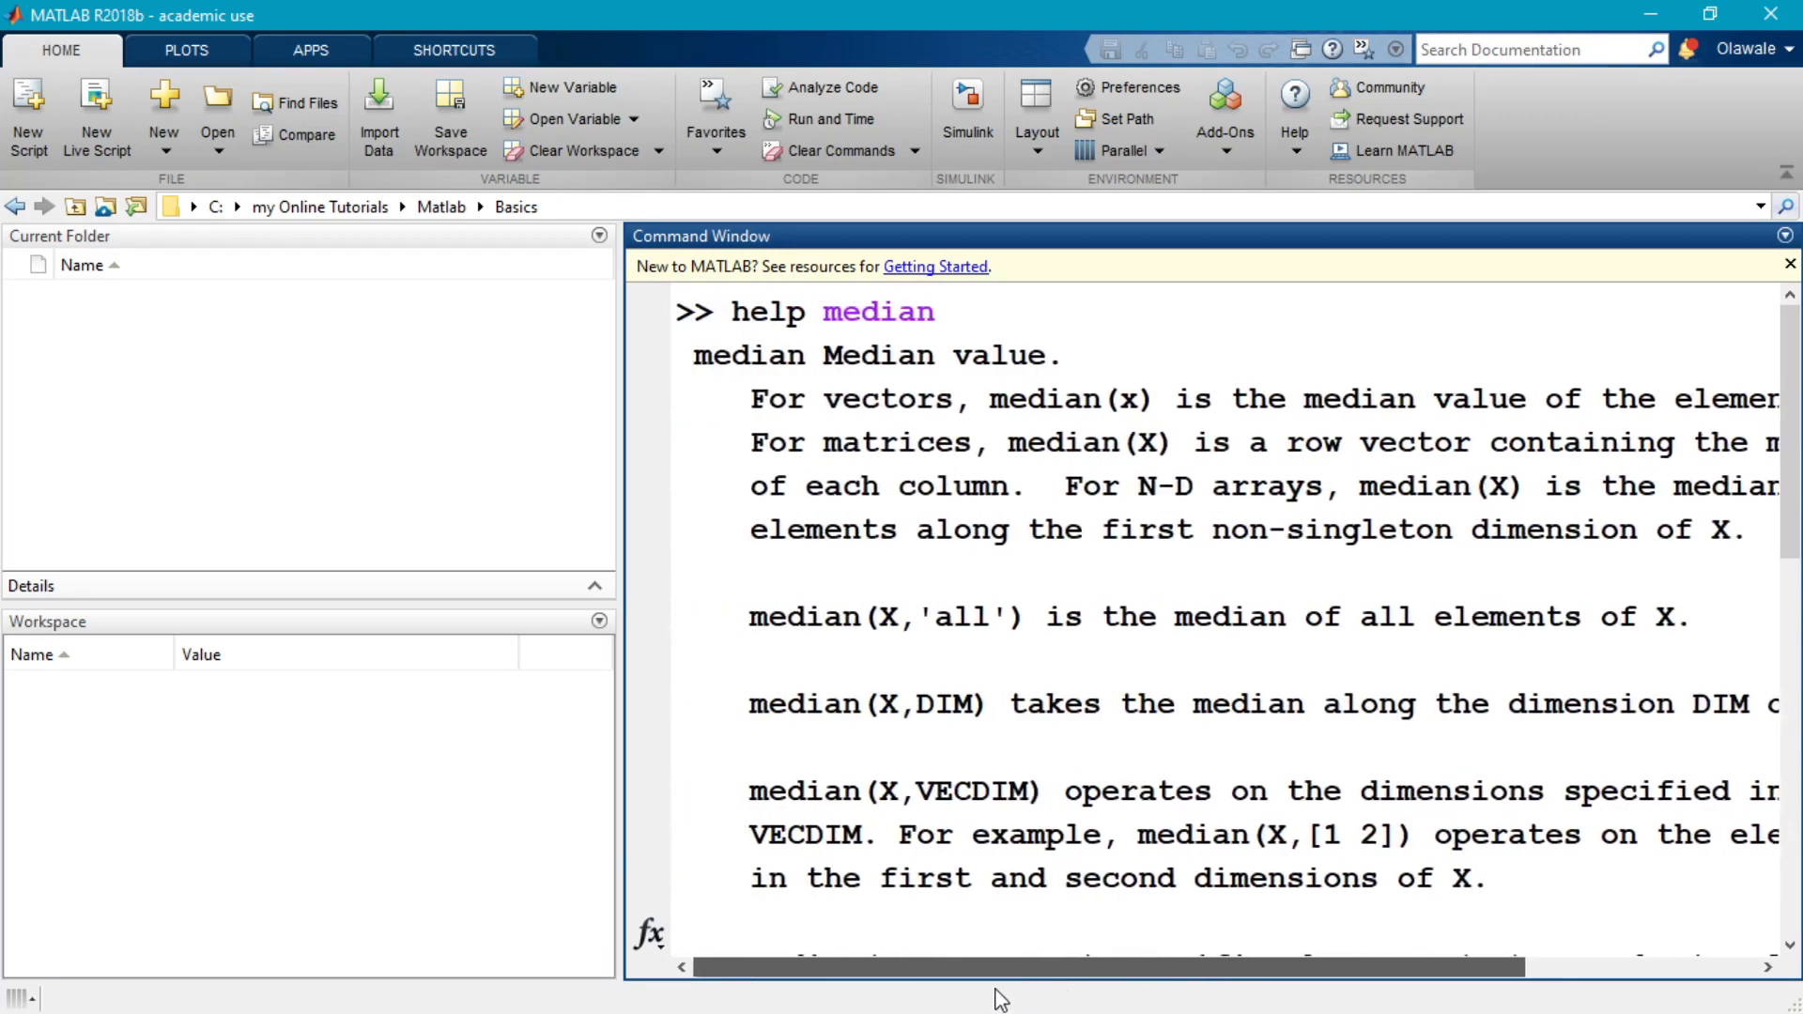
{"action": "scroll", "coordinate": [935, 763], "scroll_direction": "down", "scroll_amount": 5}
{"action": "scroll", "coordinate": [934, 763], "scroll_direction": "down", "scroll_amount": 5}
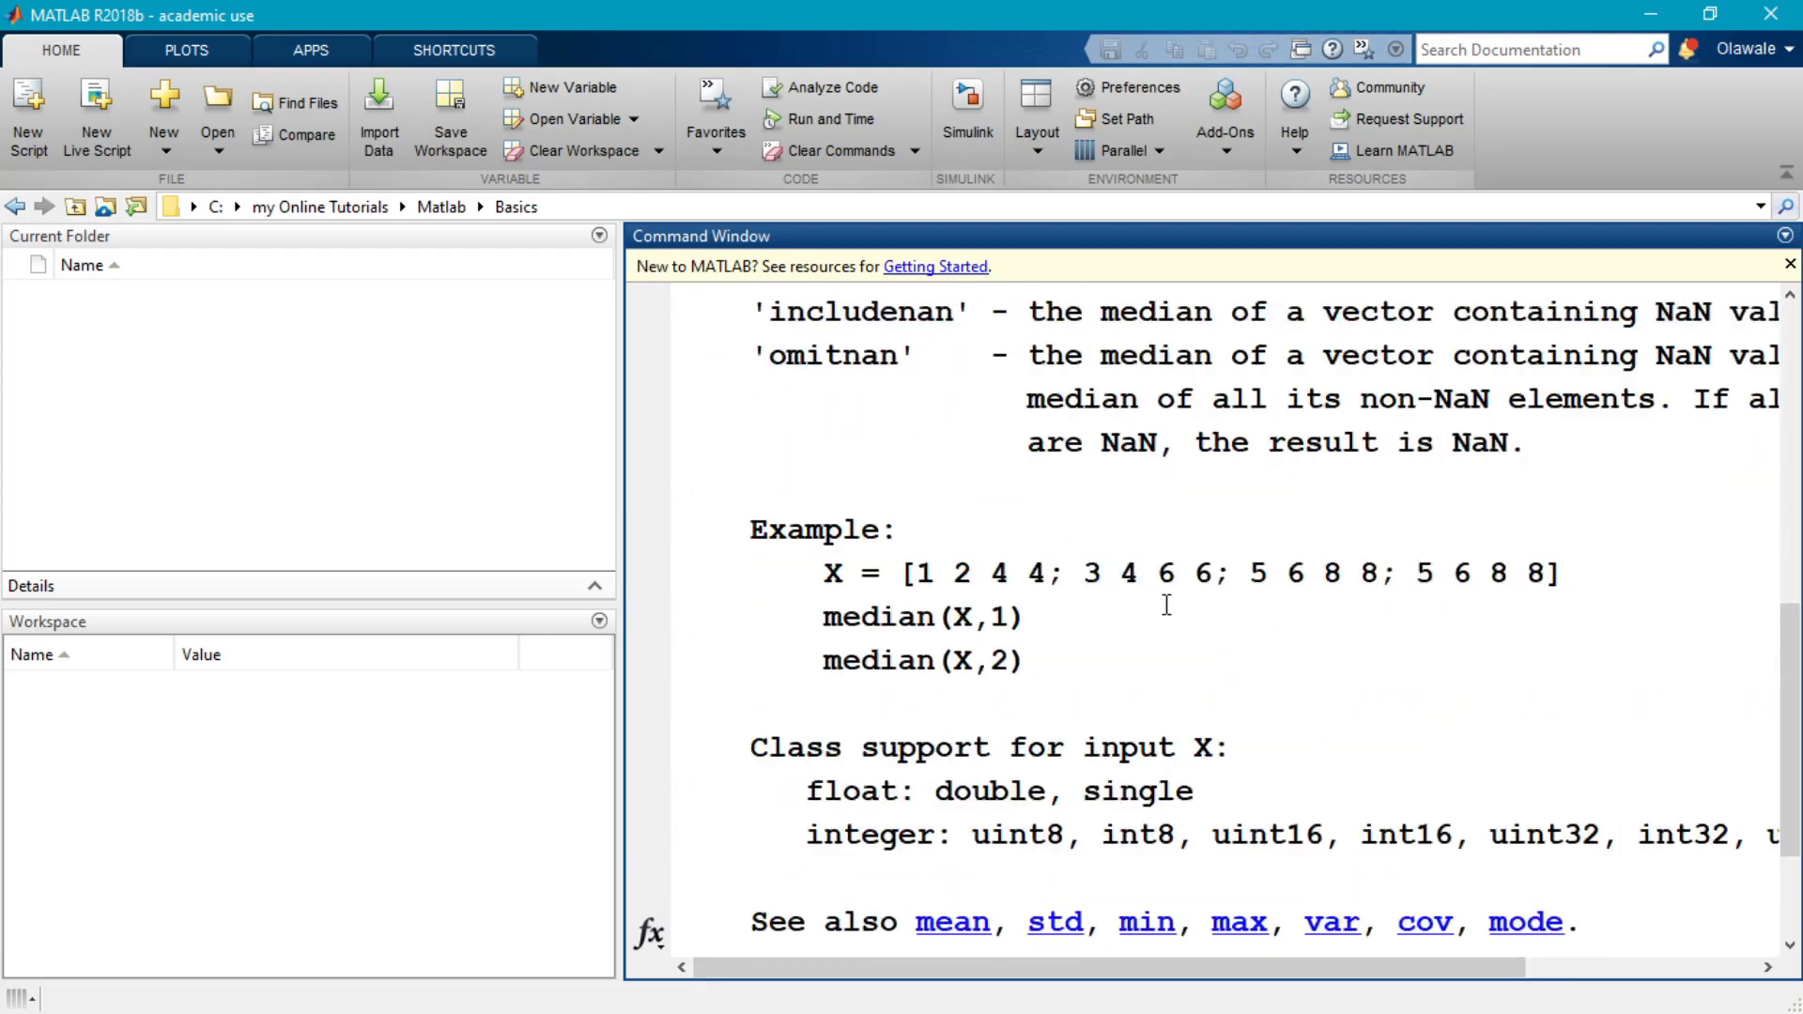
{"action": "scroll", "coordinate": [1118, 775], "scroll_direction": "down", "scroll_amount": 1}
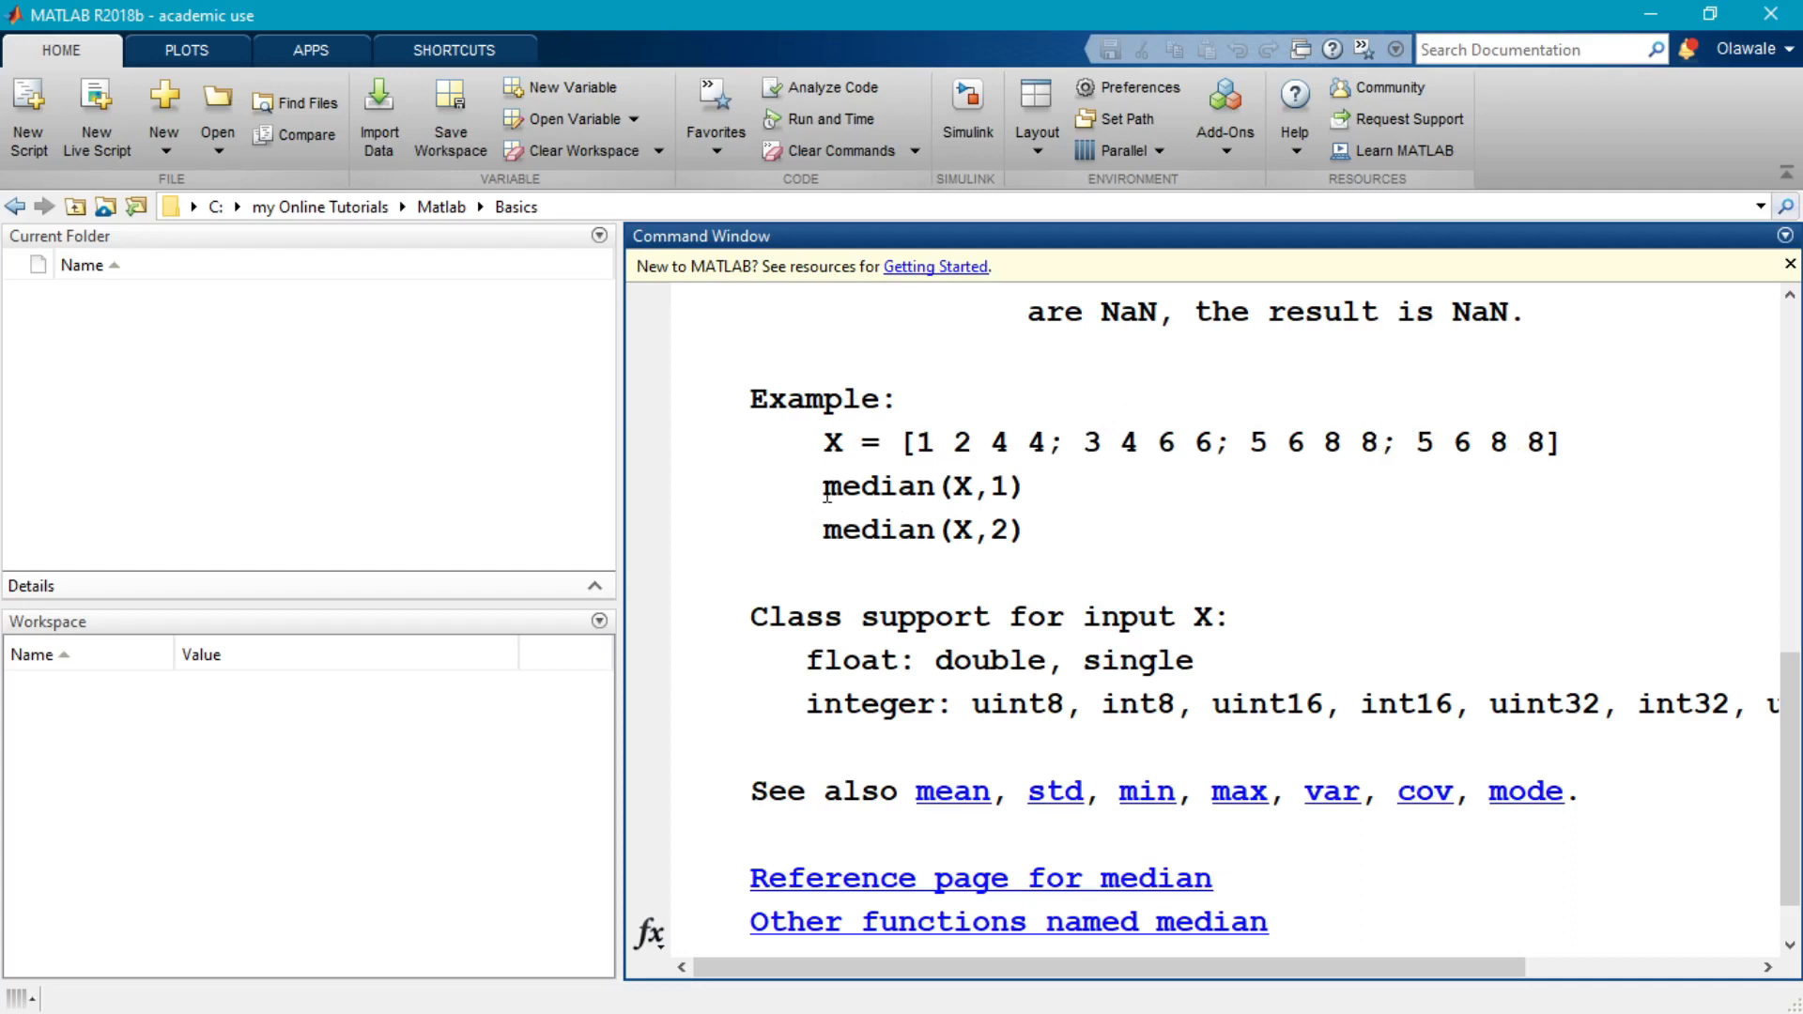
Highlight the median(X,1) example call and the "See also" label in the median help text.
{"action": "left_click_drag", "start_coordinate": [826, 495], "coordinate": [1031, 495]}
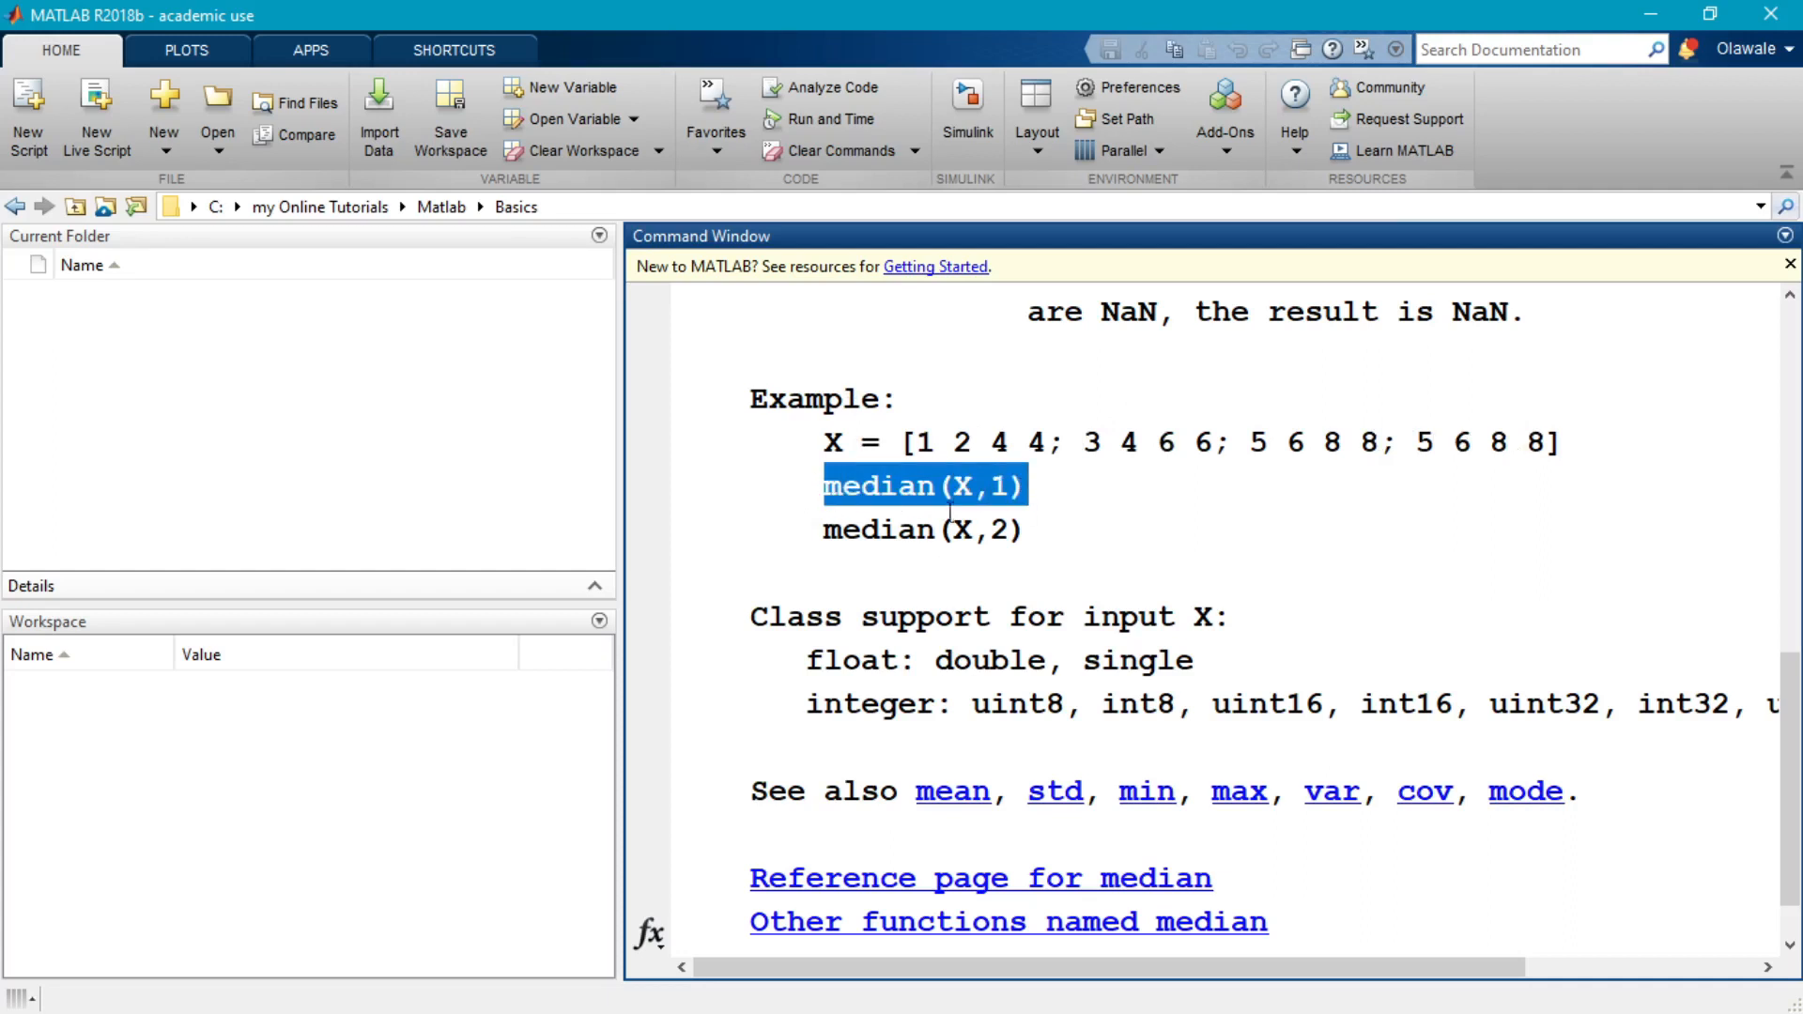
{"action": "left_click", "coordinate": [1078, 487]}
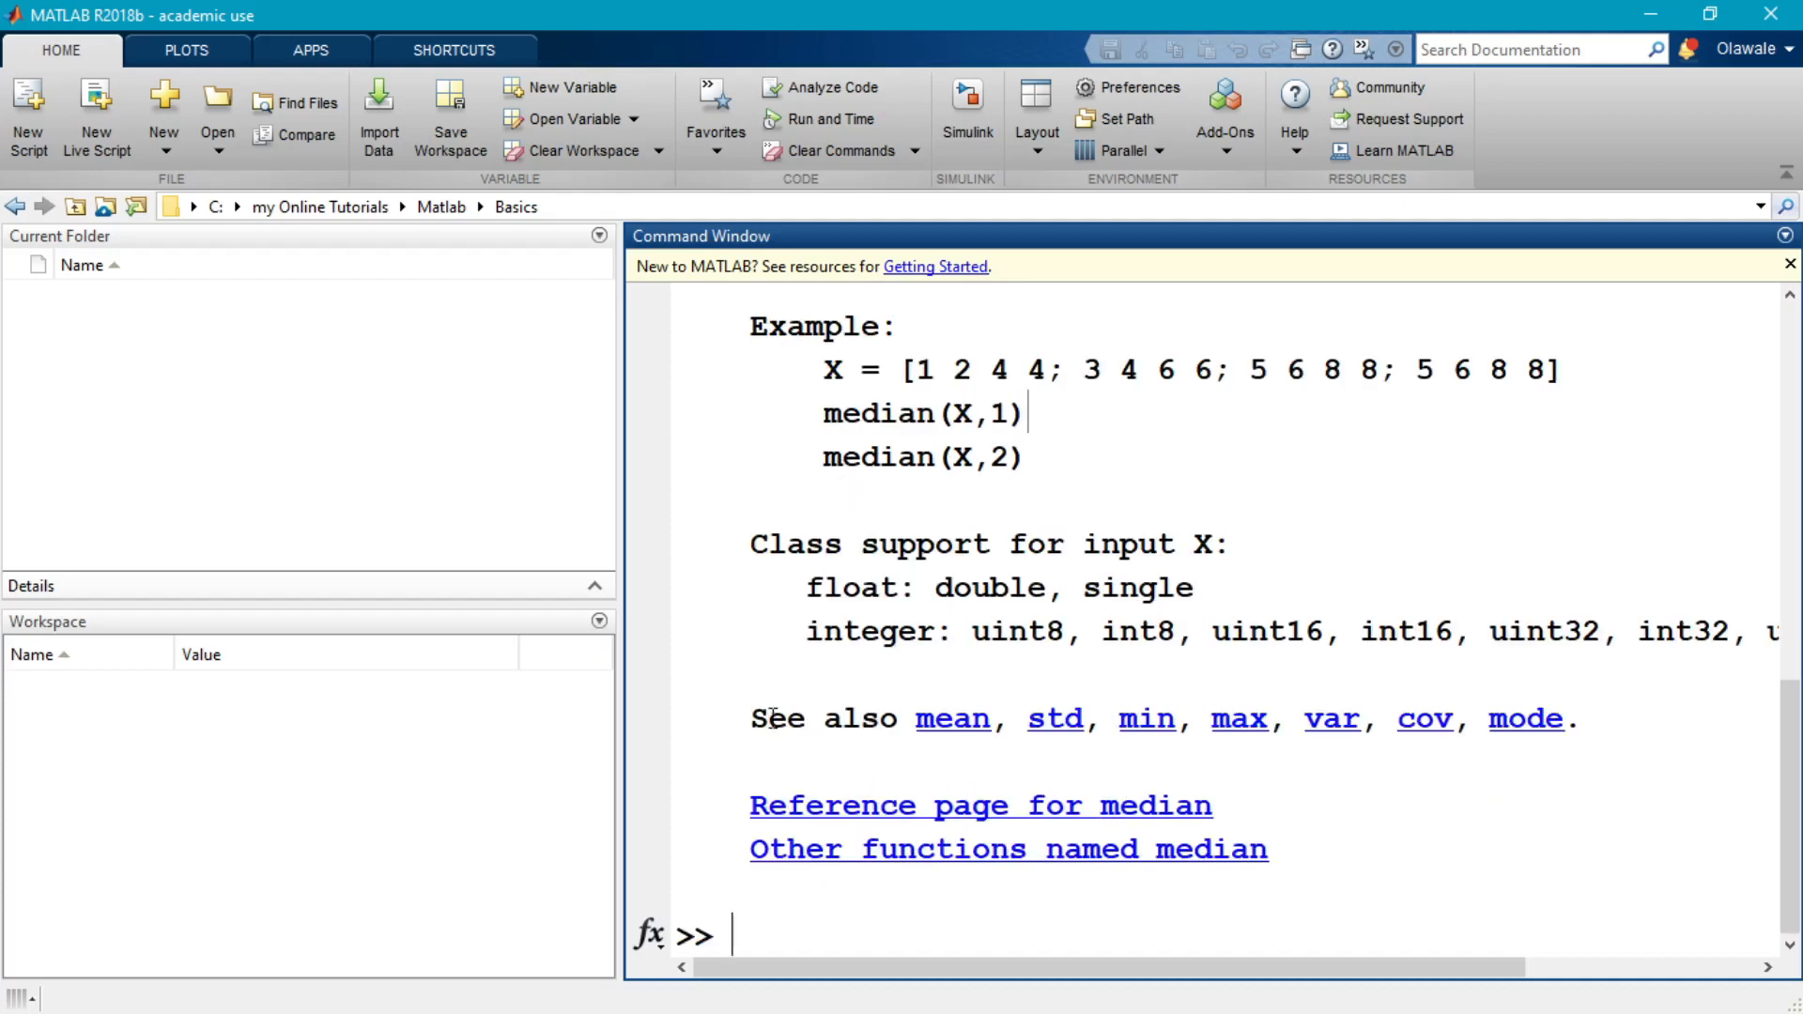
{"action": "left_click_drag", "start_coordinate": [760, 727], "coordinate": [899, 731]}
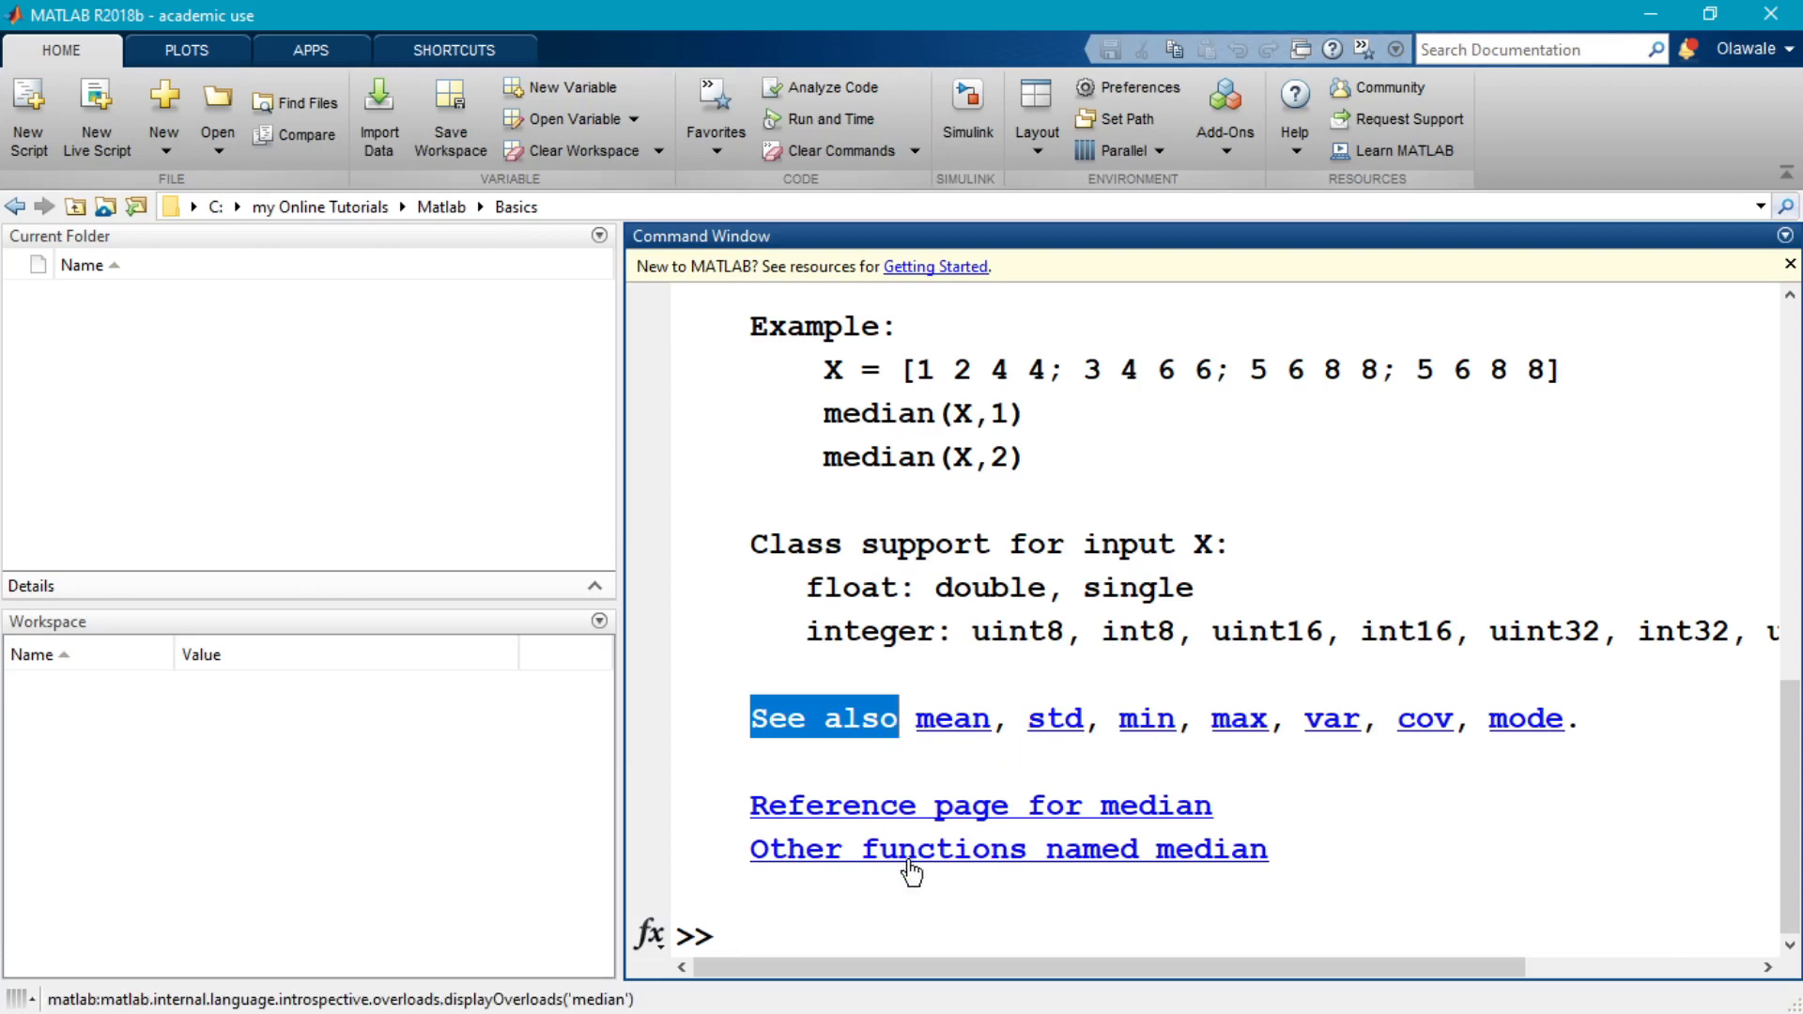
Display the help for the sine function with help sin, and follow its related link to the sind help.
{"action": "left_click", "coordinate": [918, 930]}
{"action": "type", "text": "help sin"}
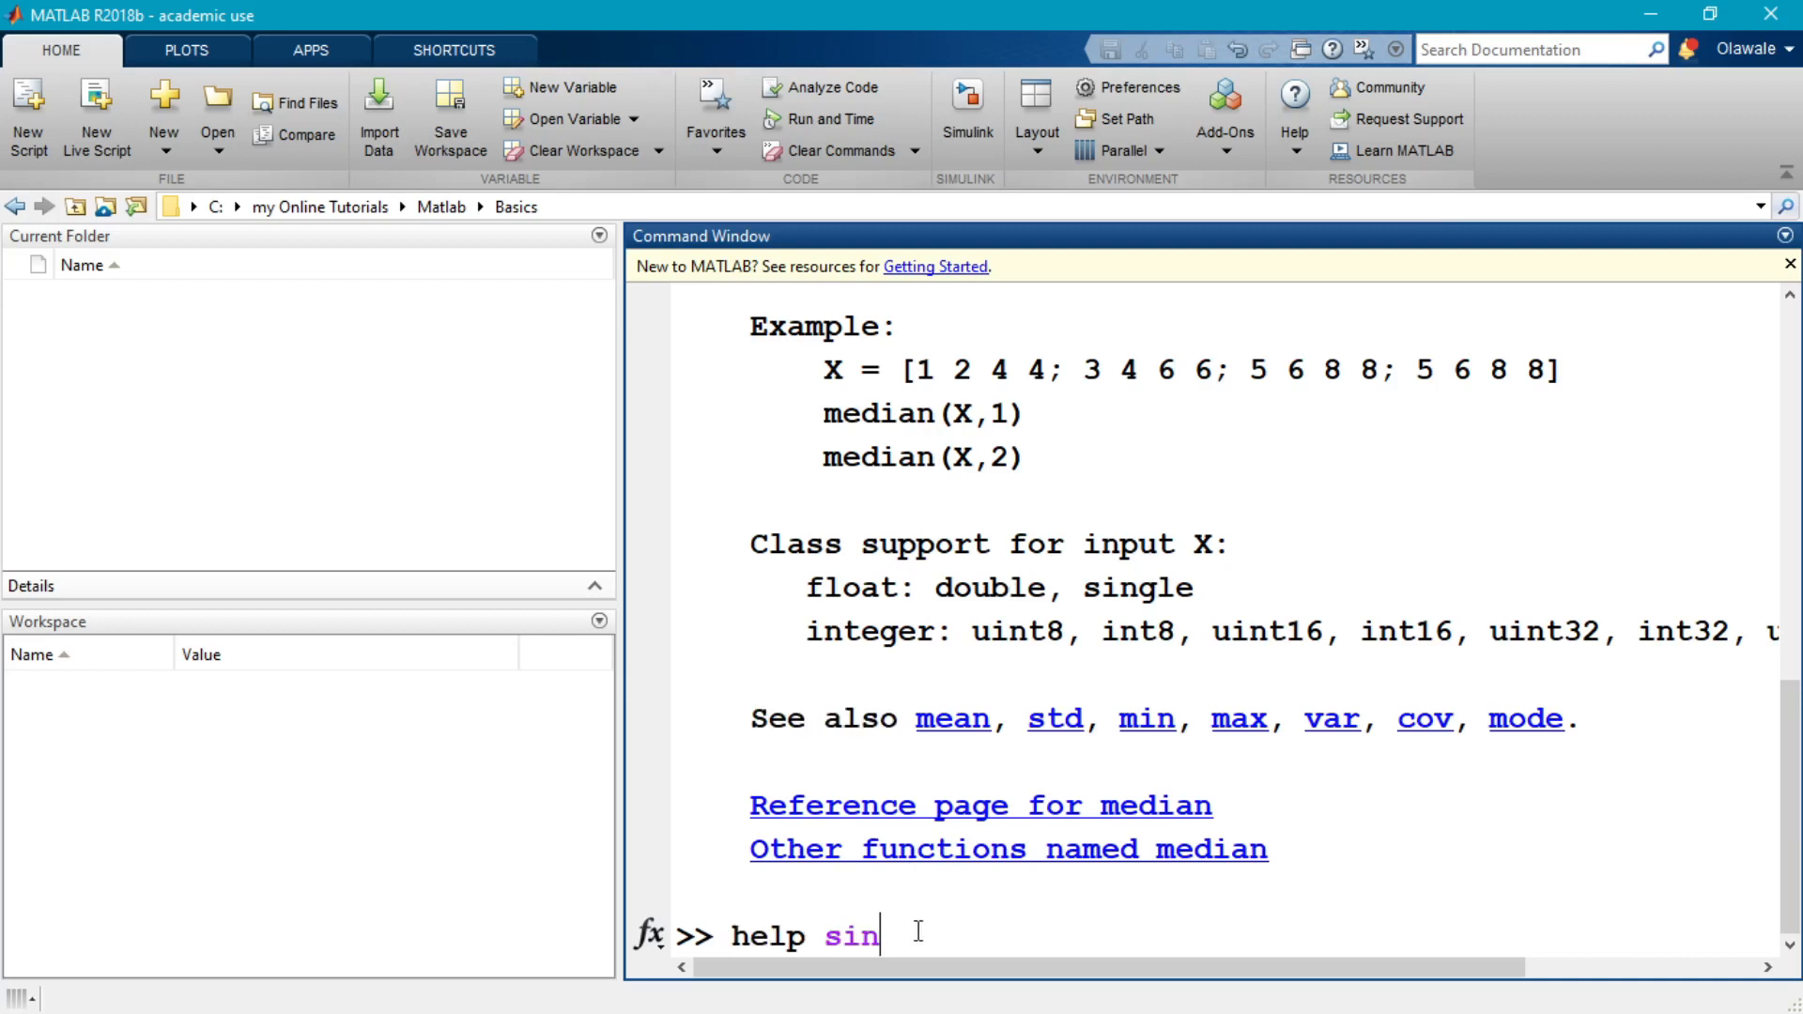
{"action": "key", "text": "Return"}
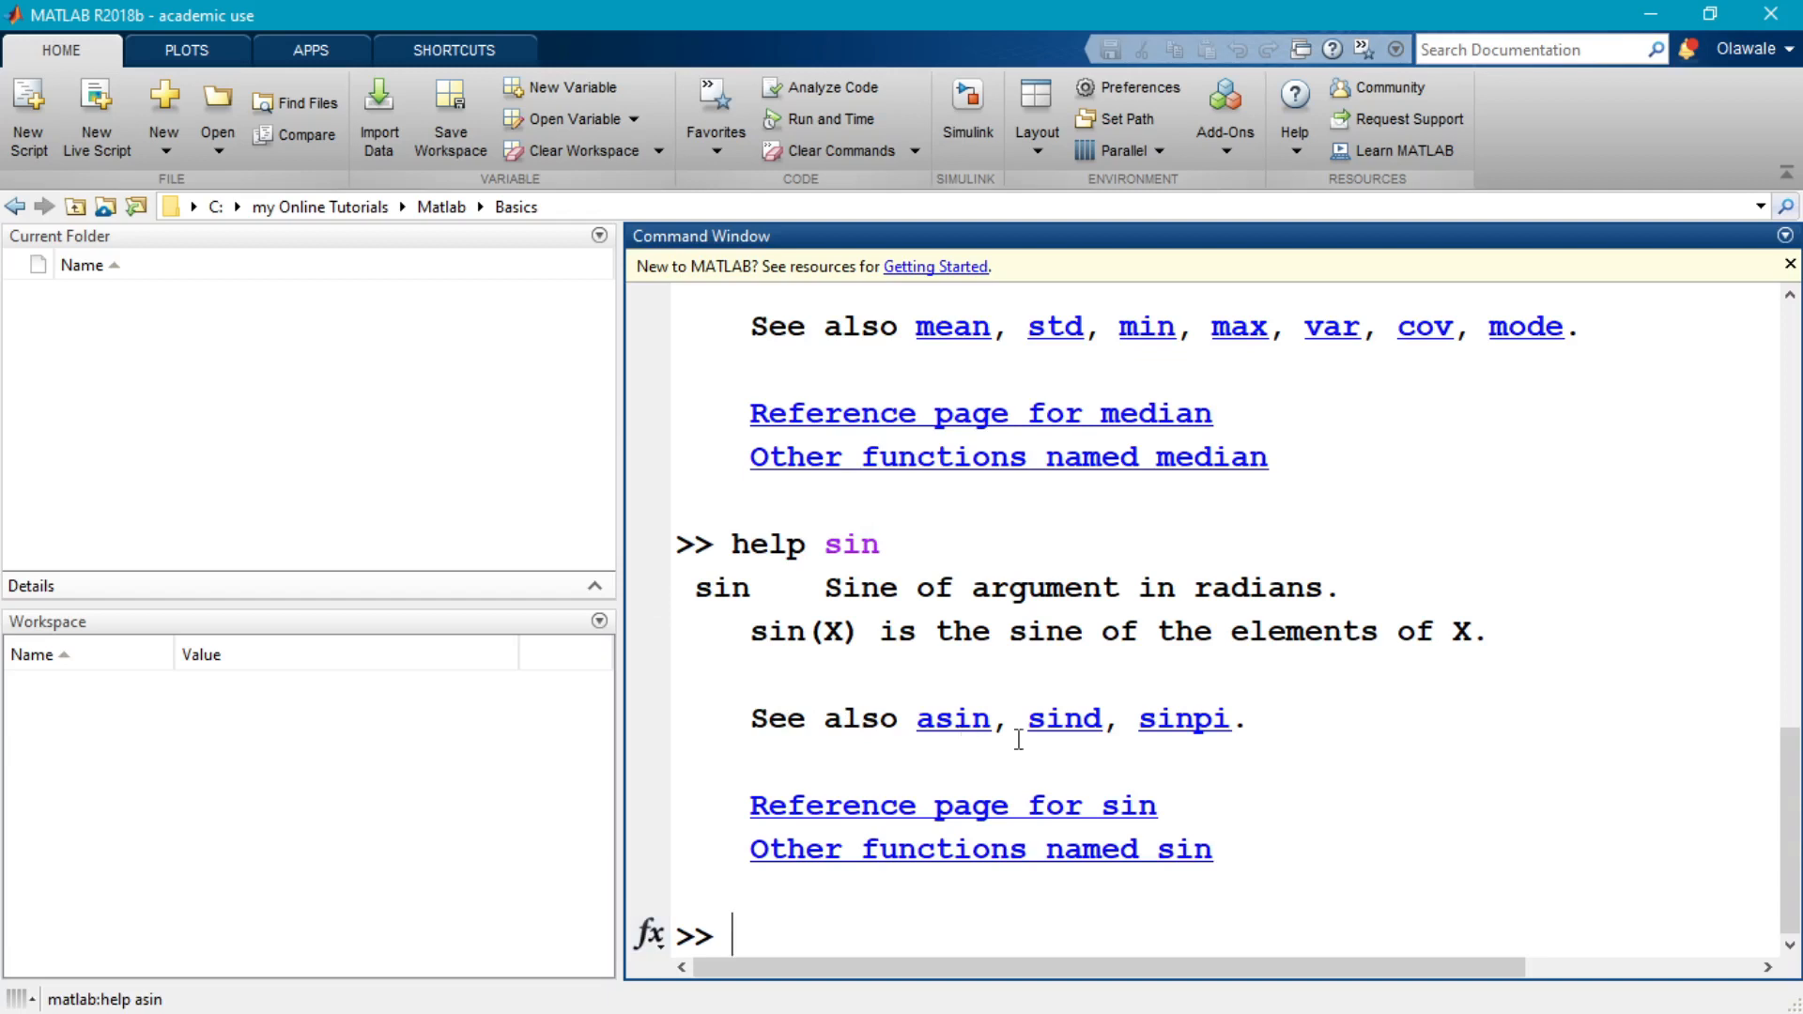
{"action": "left_click", "coordinate": [1070, 733]}
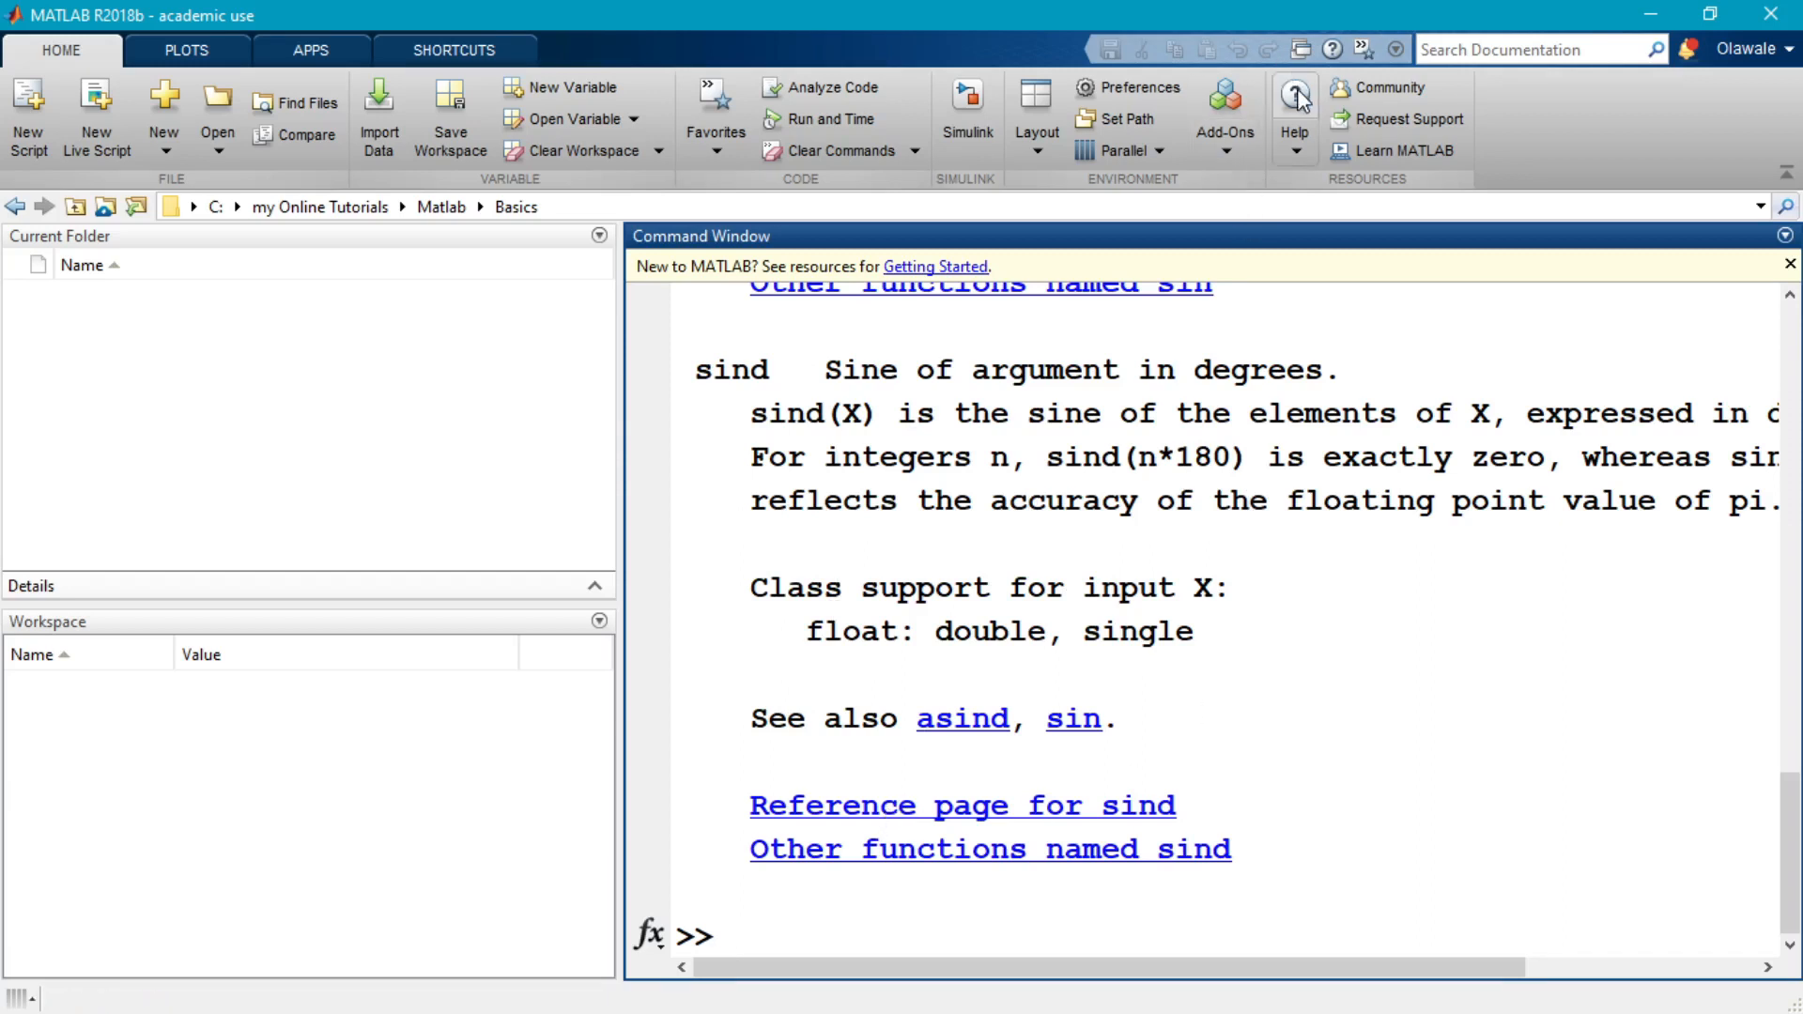
Open the sind reference page, review its examples, arguments and extended capabilities, and close the documentation windows.
{"action": "left_click", "coordinate": [899, 813]}
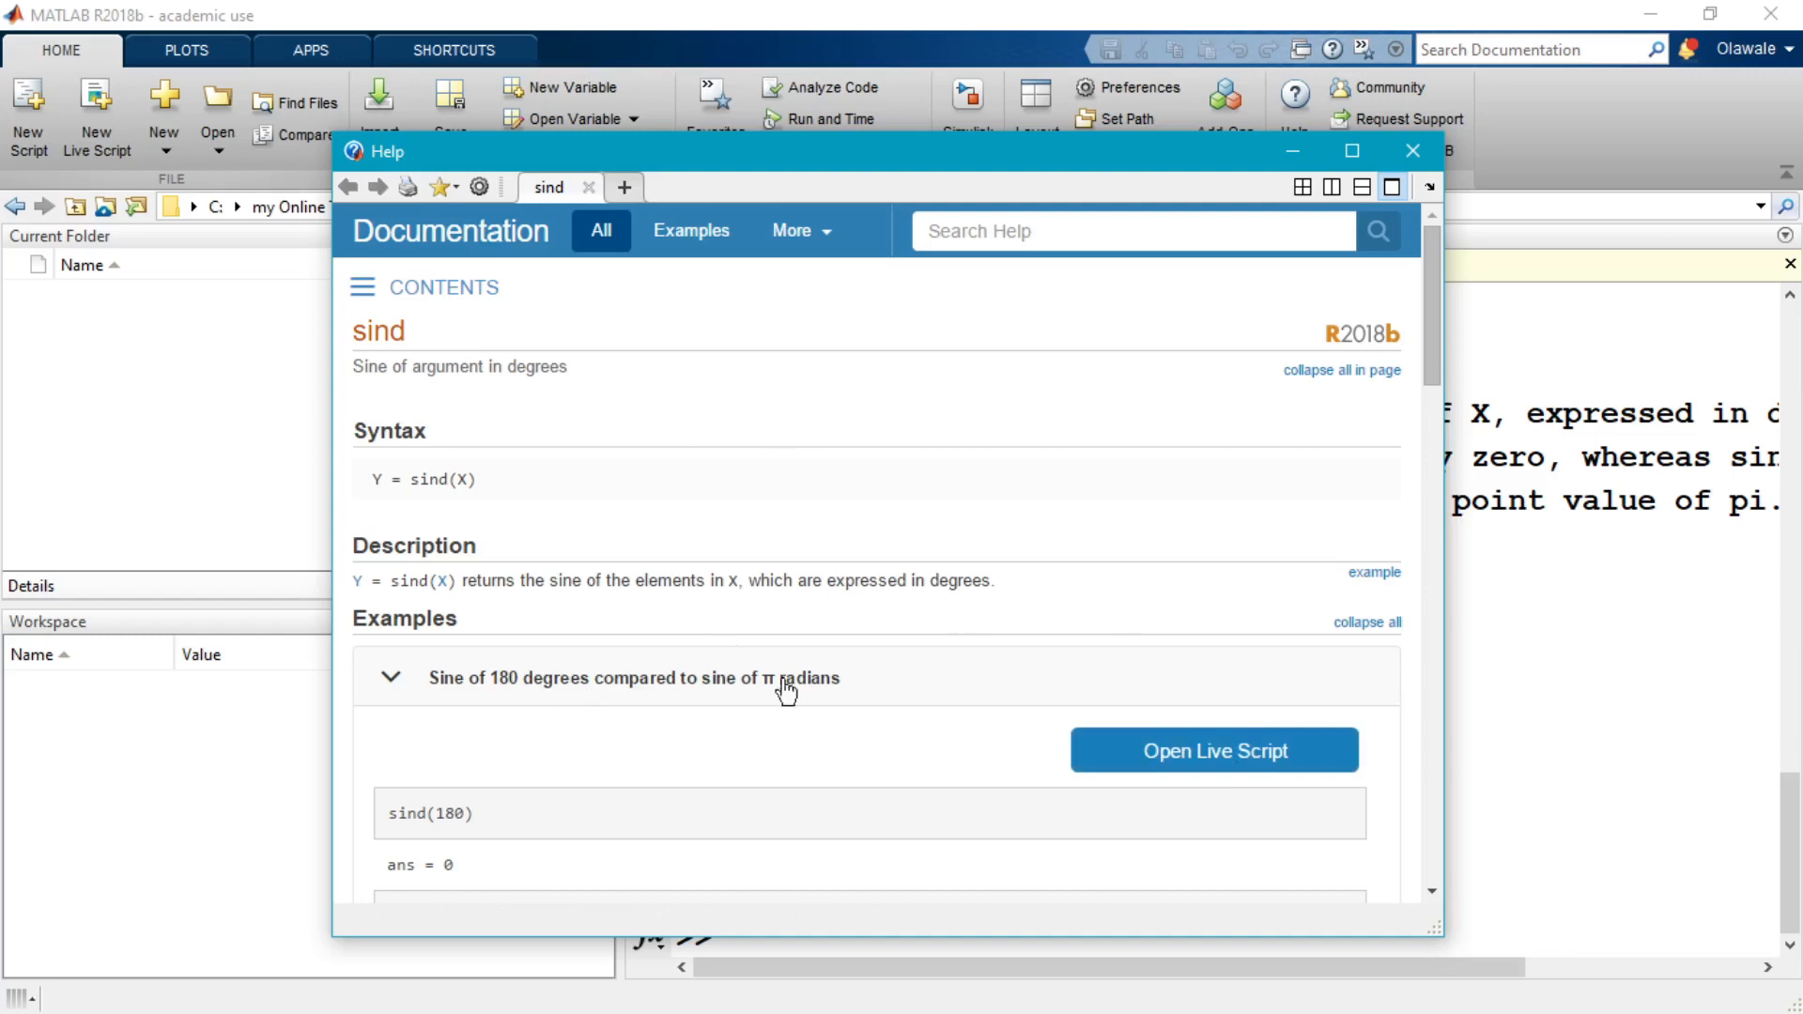
{"action": "scroll", "coordinate": [727, 736], "scroll_direction": "down", "scroll_amount": 3}
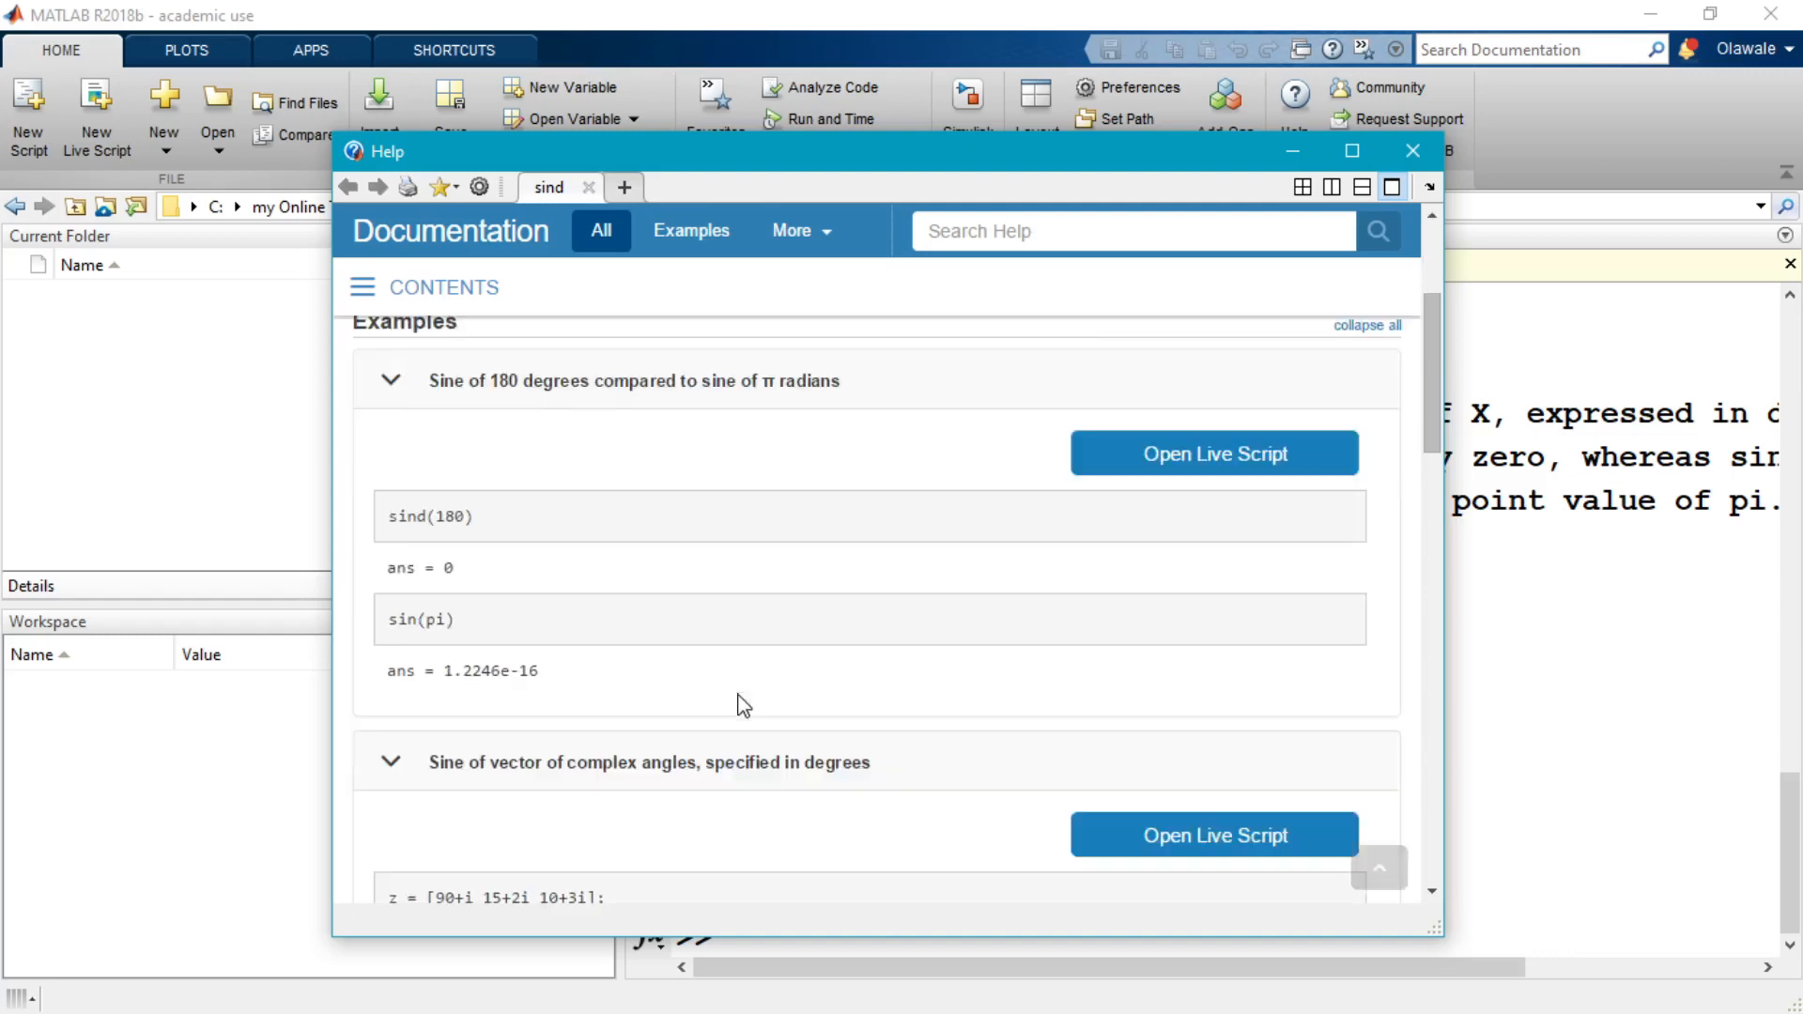
{"action": "scroll", "coordinate": [743, 704], "scroll_direction": "down", "scroll_amount": 9}
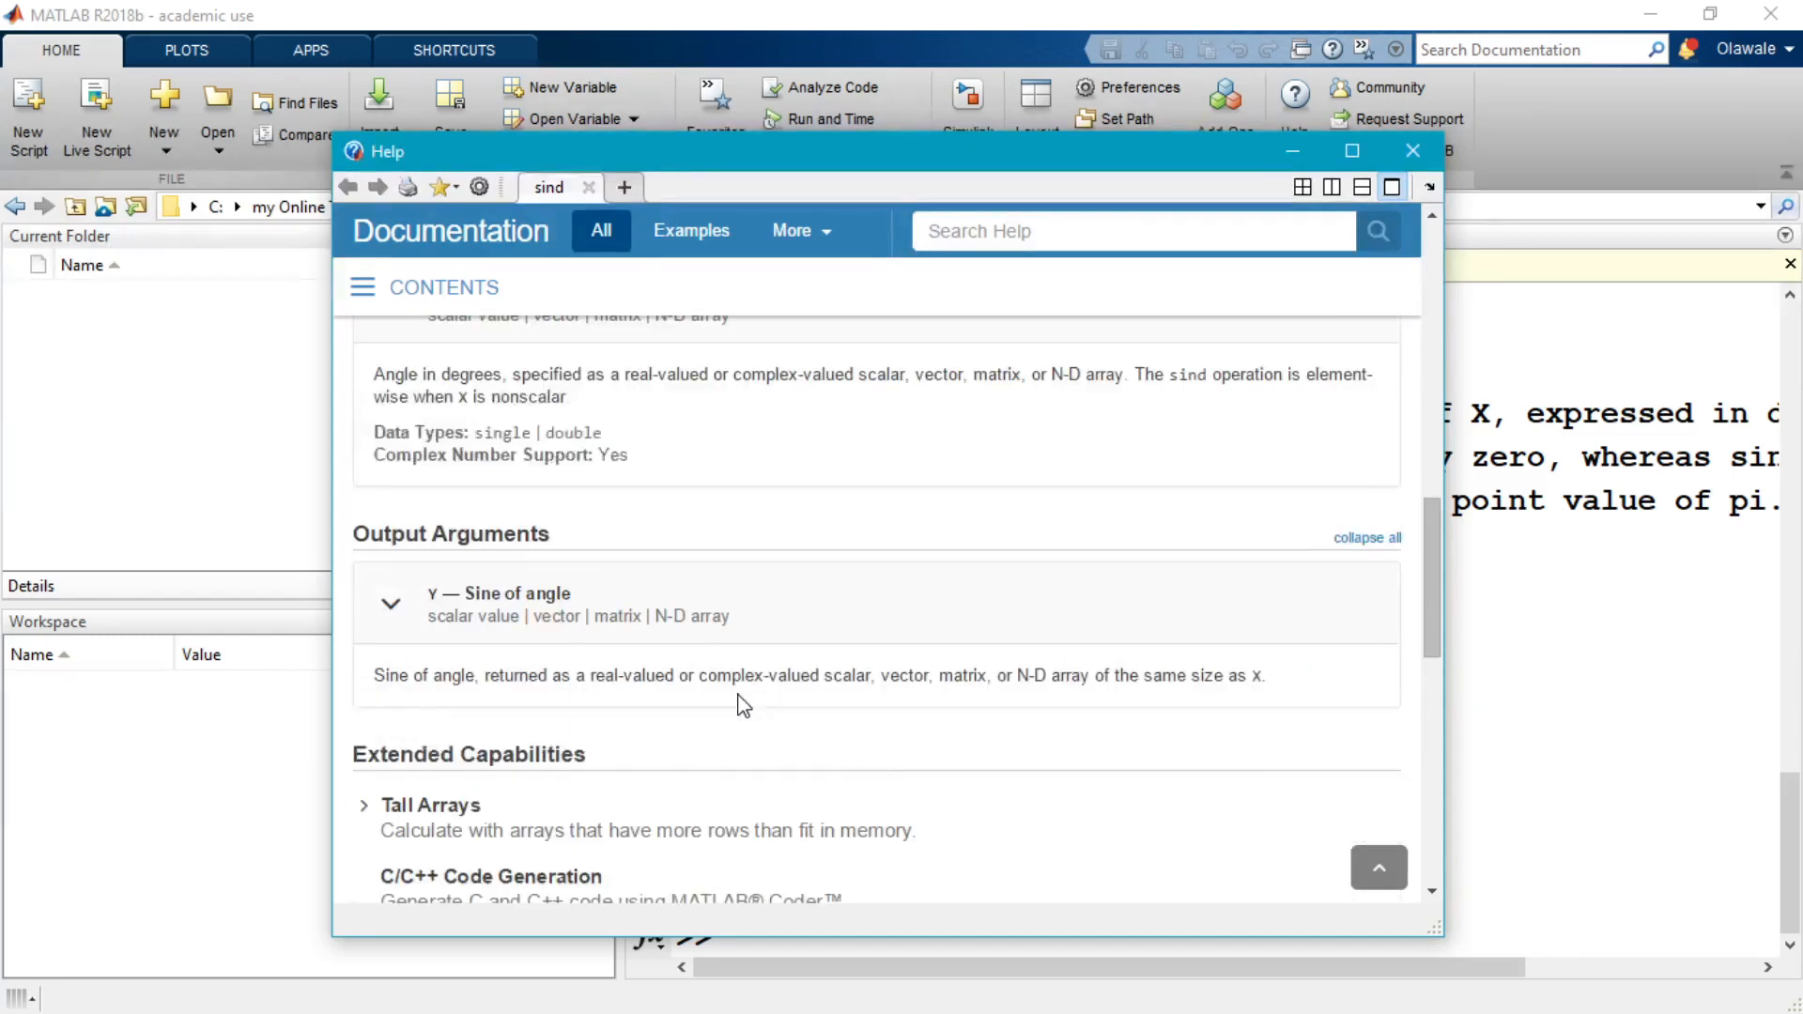
{"action": "scroll", "coordinate": [740, 703], "scroll_direction": "down", "scroll_amount": 7}
{"action": "scroll", "coordinate": [741, 707], "scroll_direction": "up", "scroll_amount": 4}
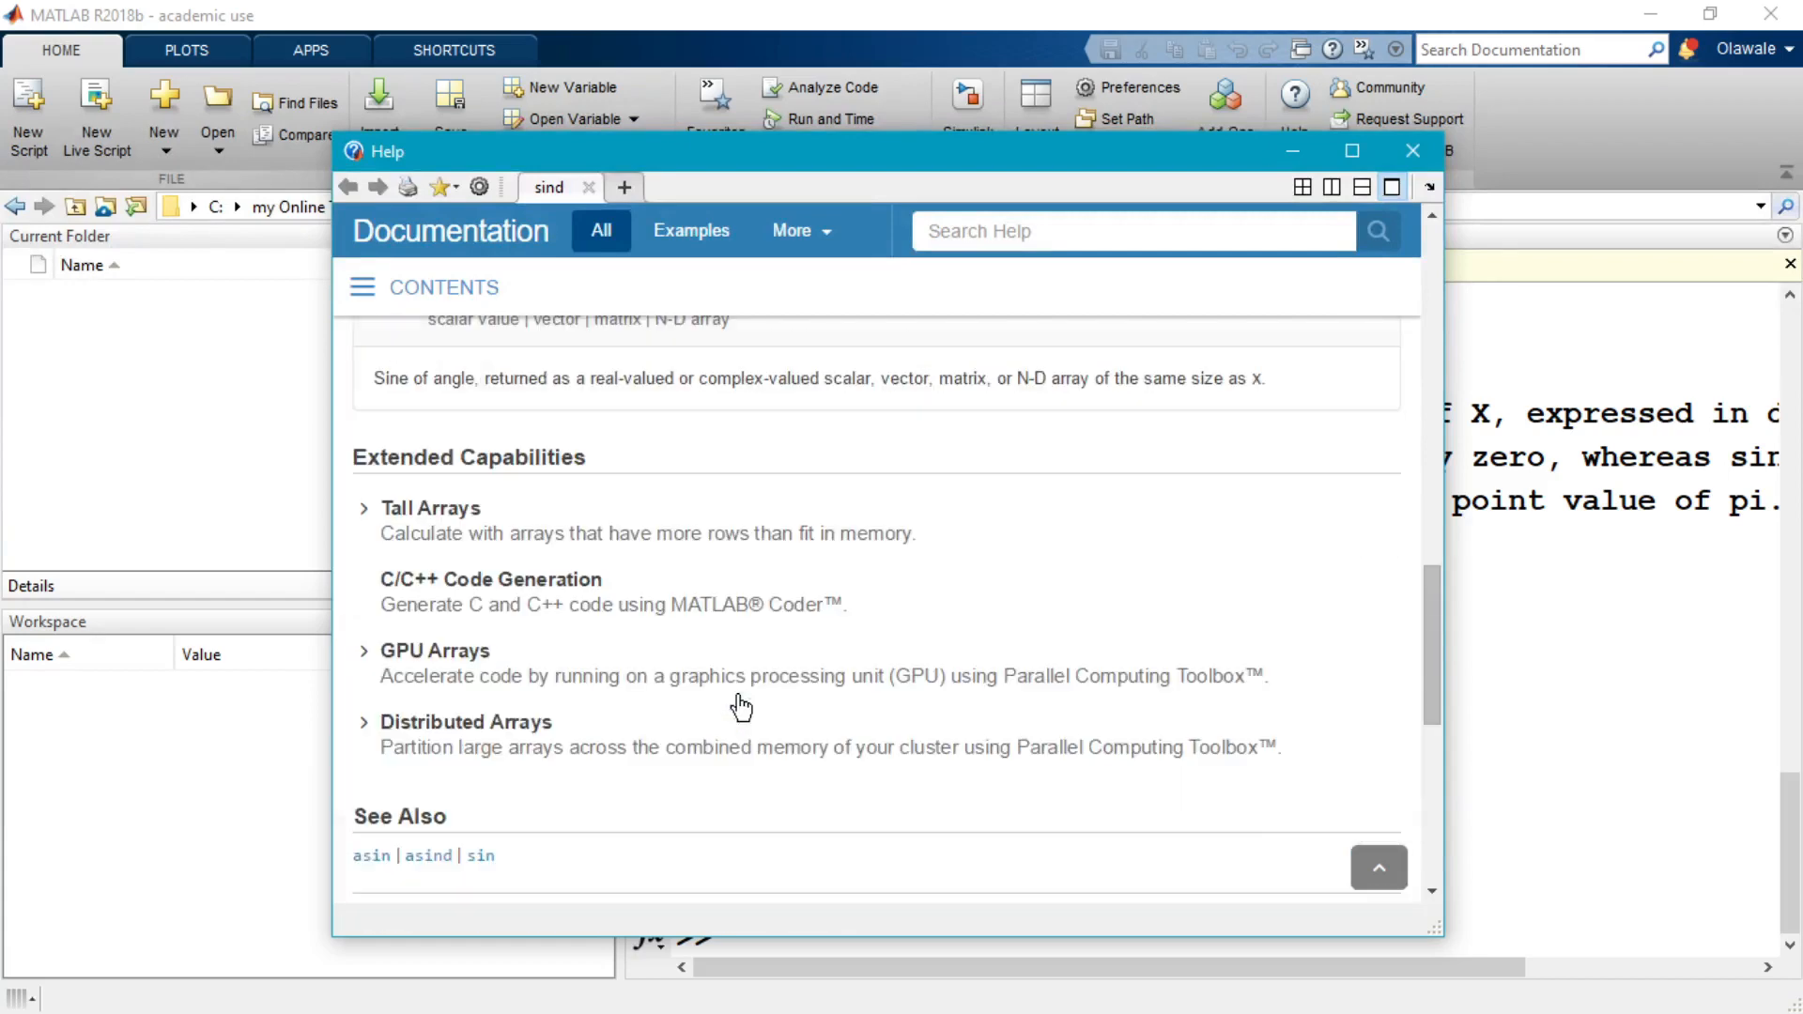
{"action": "scroll", "coordinate": [740, 707], "scroll_direction": "up", "scroll_amount": 15}
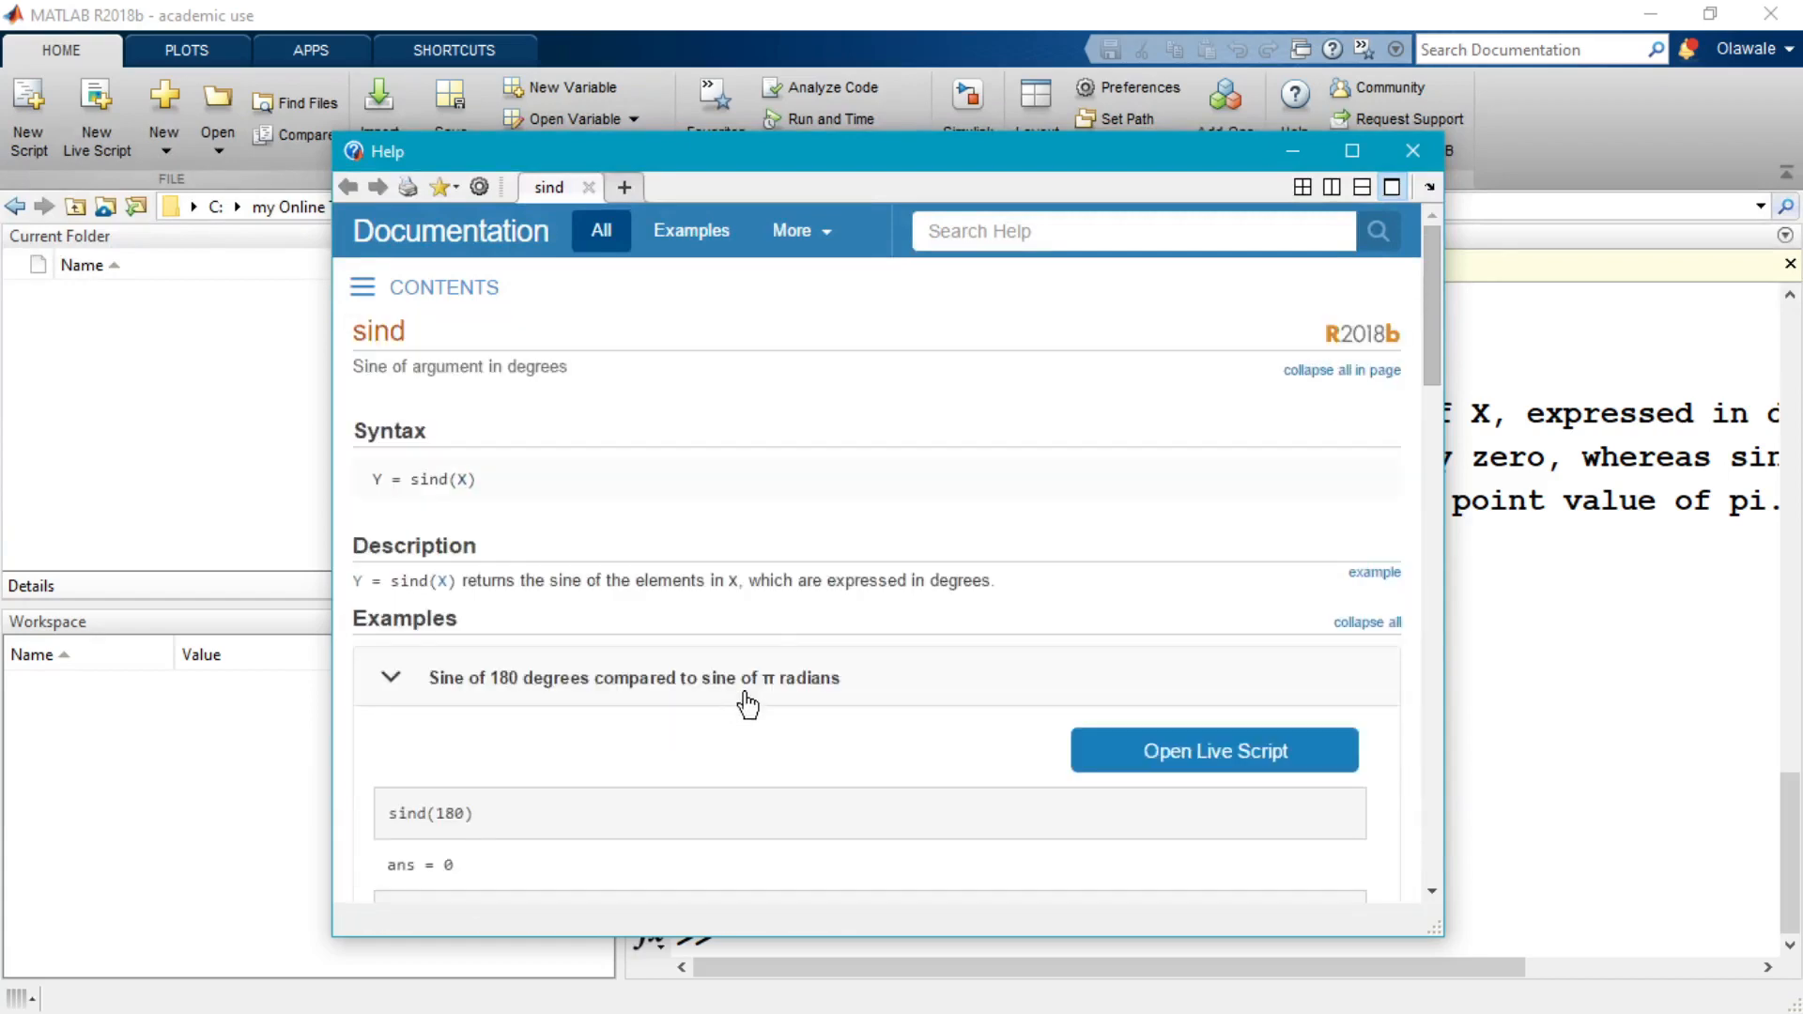
{"action": "left_click", "coordinate": [1424, 156]}
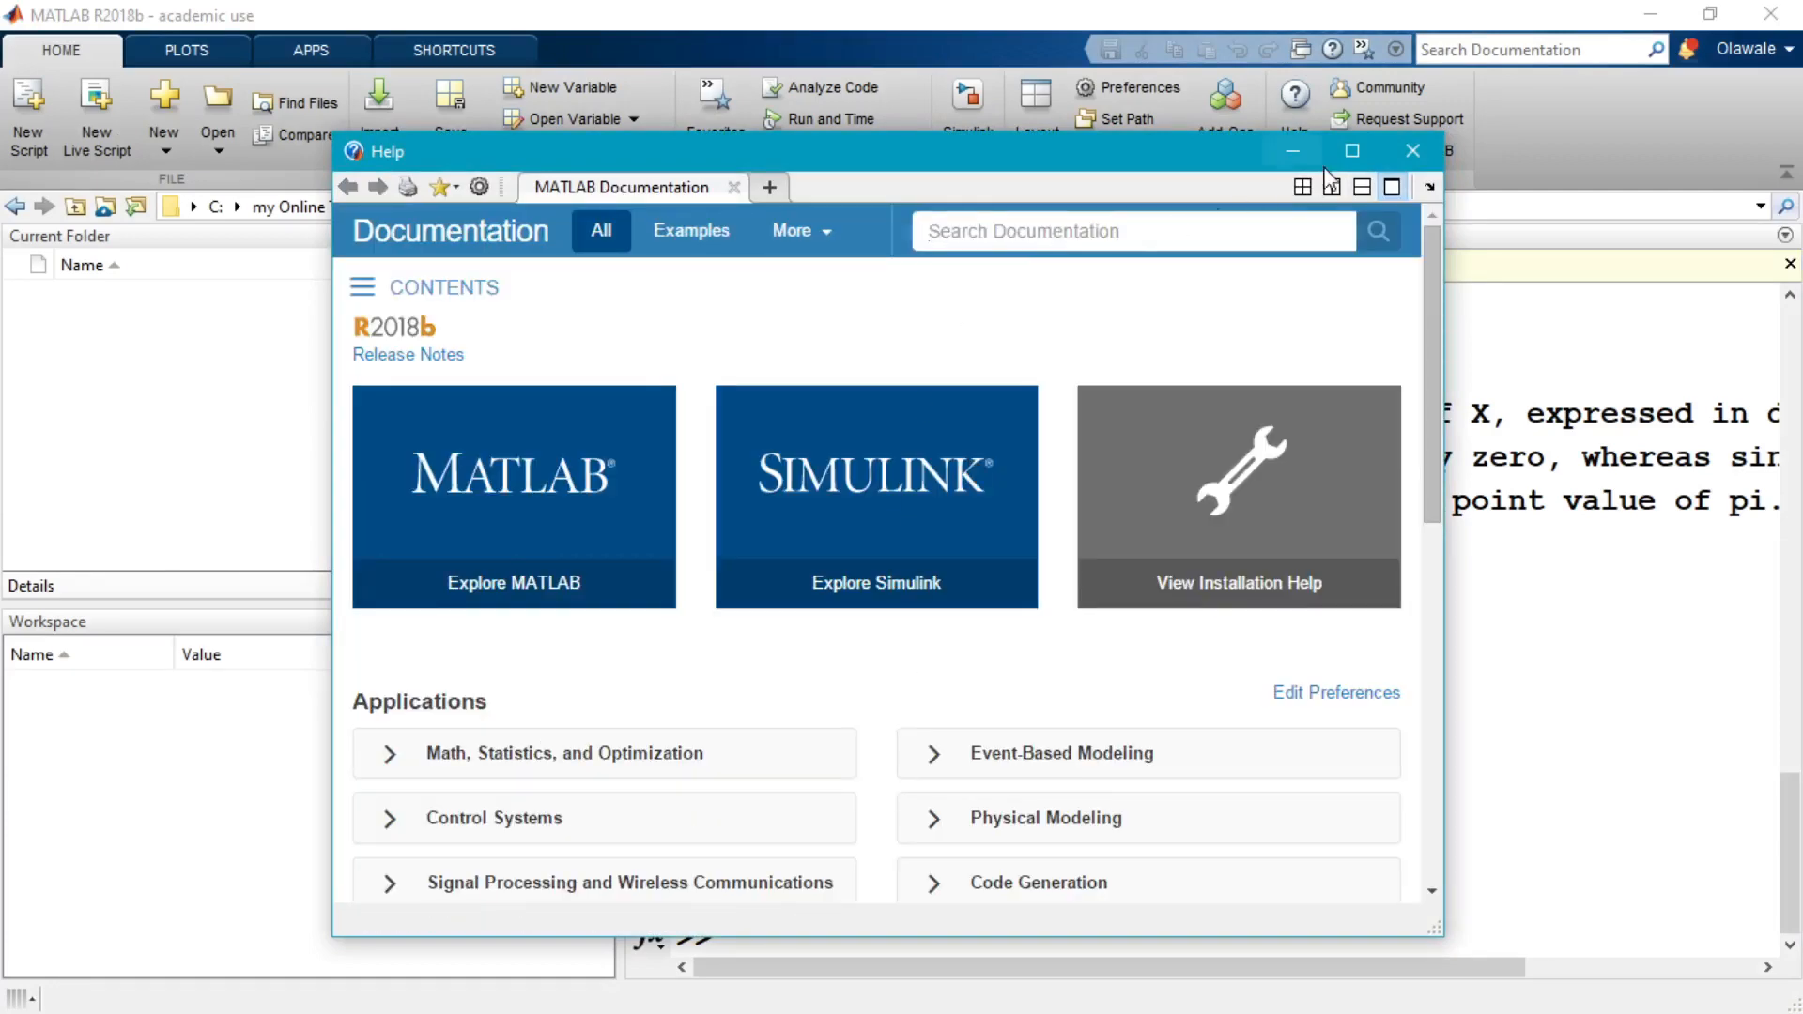
{"action": "left_click", "coordinate": [1414, 148]}
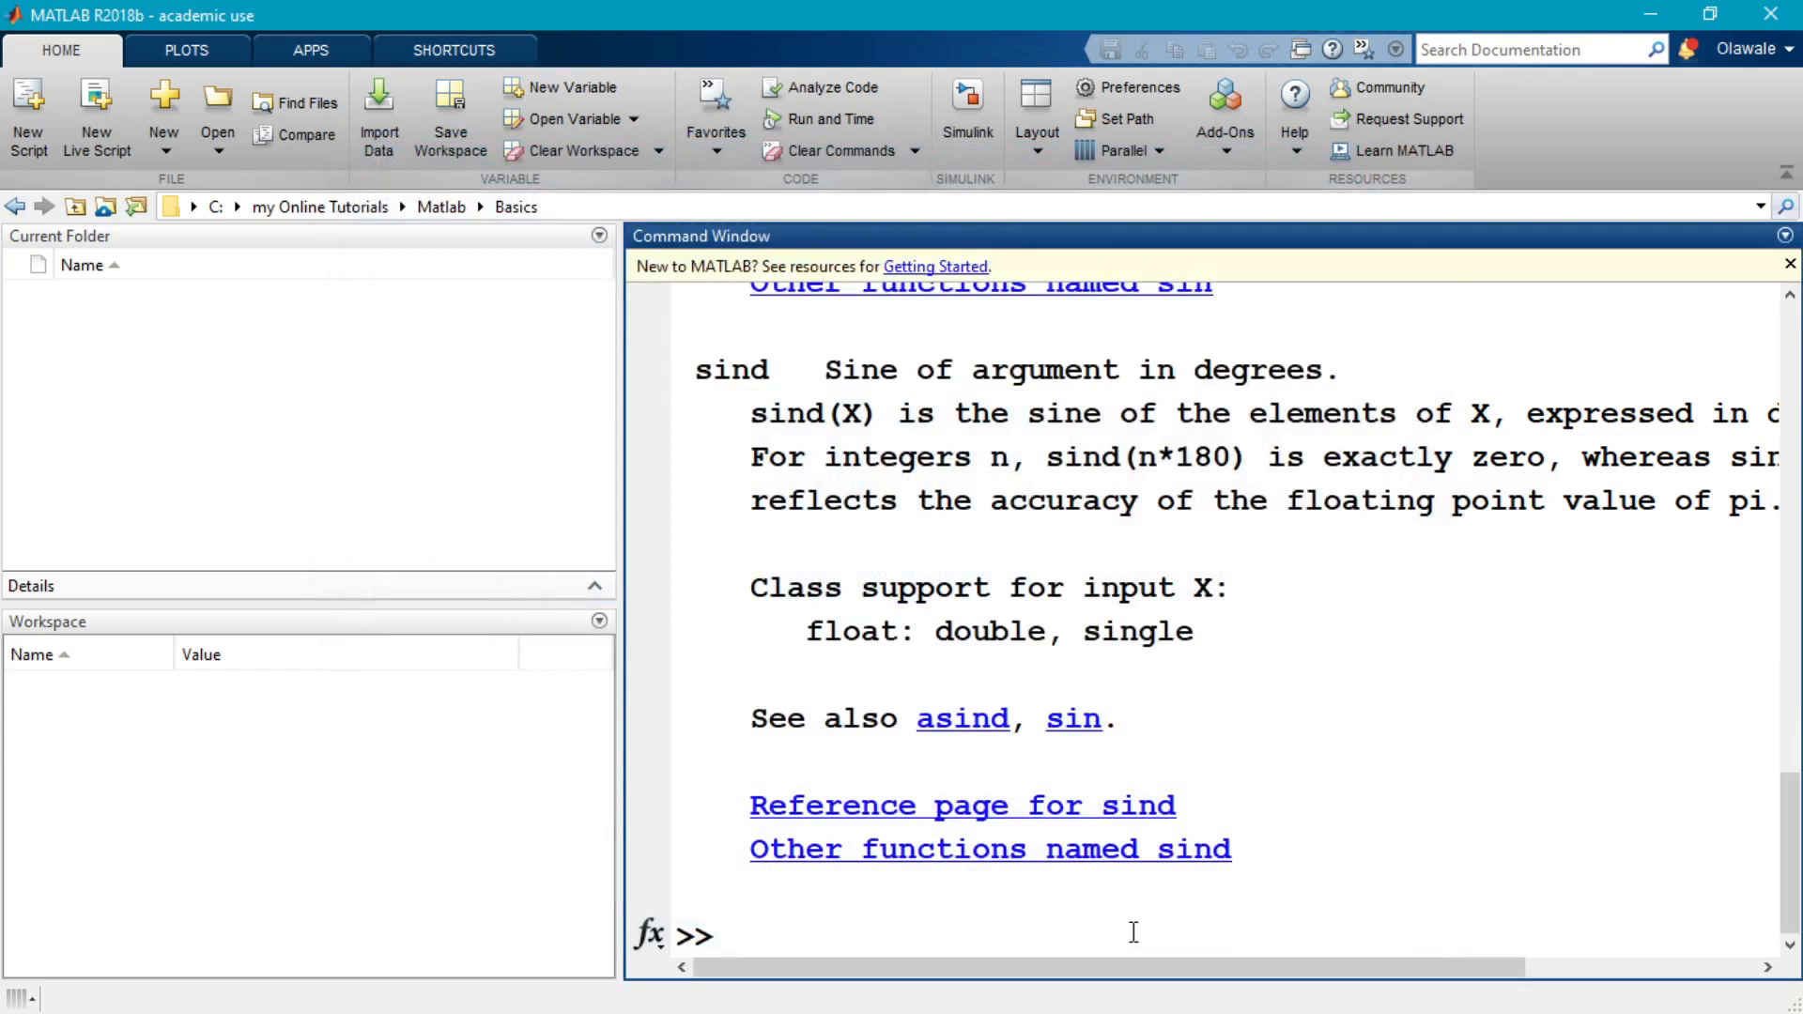
Open the sind reference page from the command prompt with doc sind, and close the Help window.
{"action": "type", "text": "doc sing"}
{"action": "key", "text": "BackSpace"}
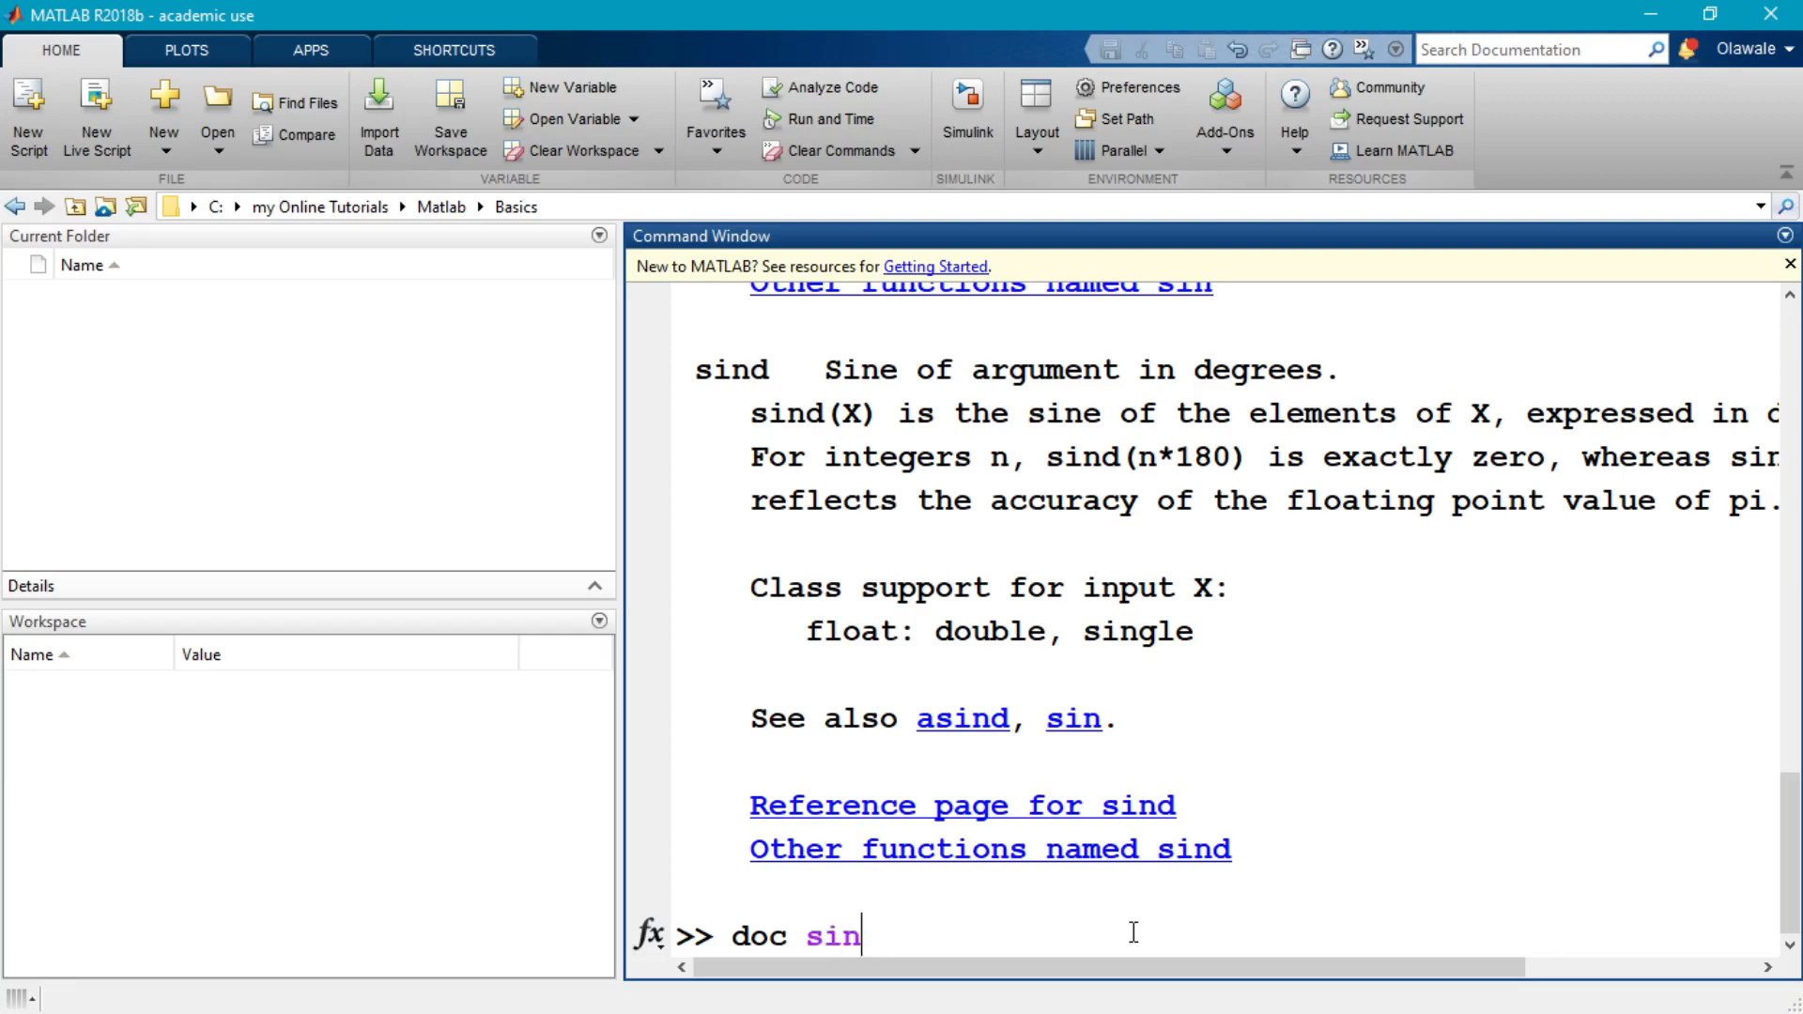
{"action": "type", "text": "d"}
{"action": "key", "text": "Return"}
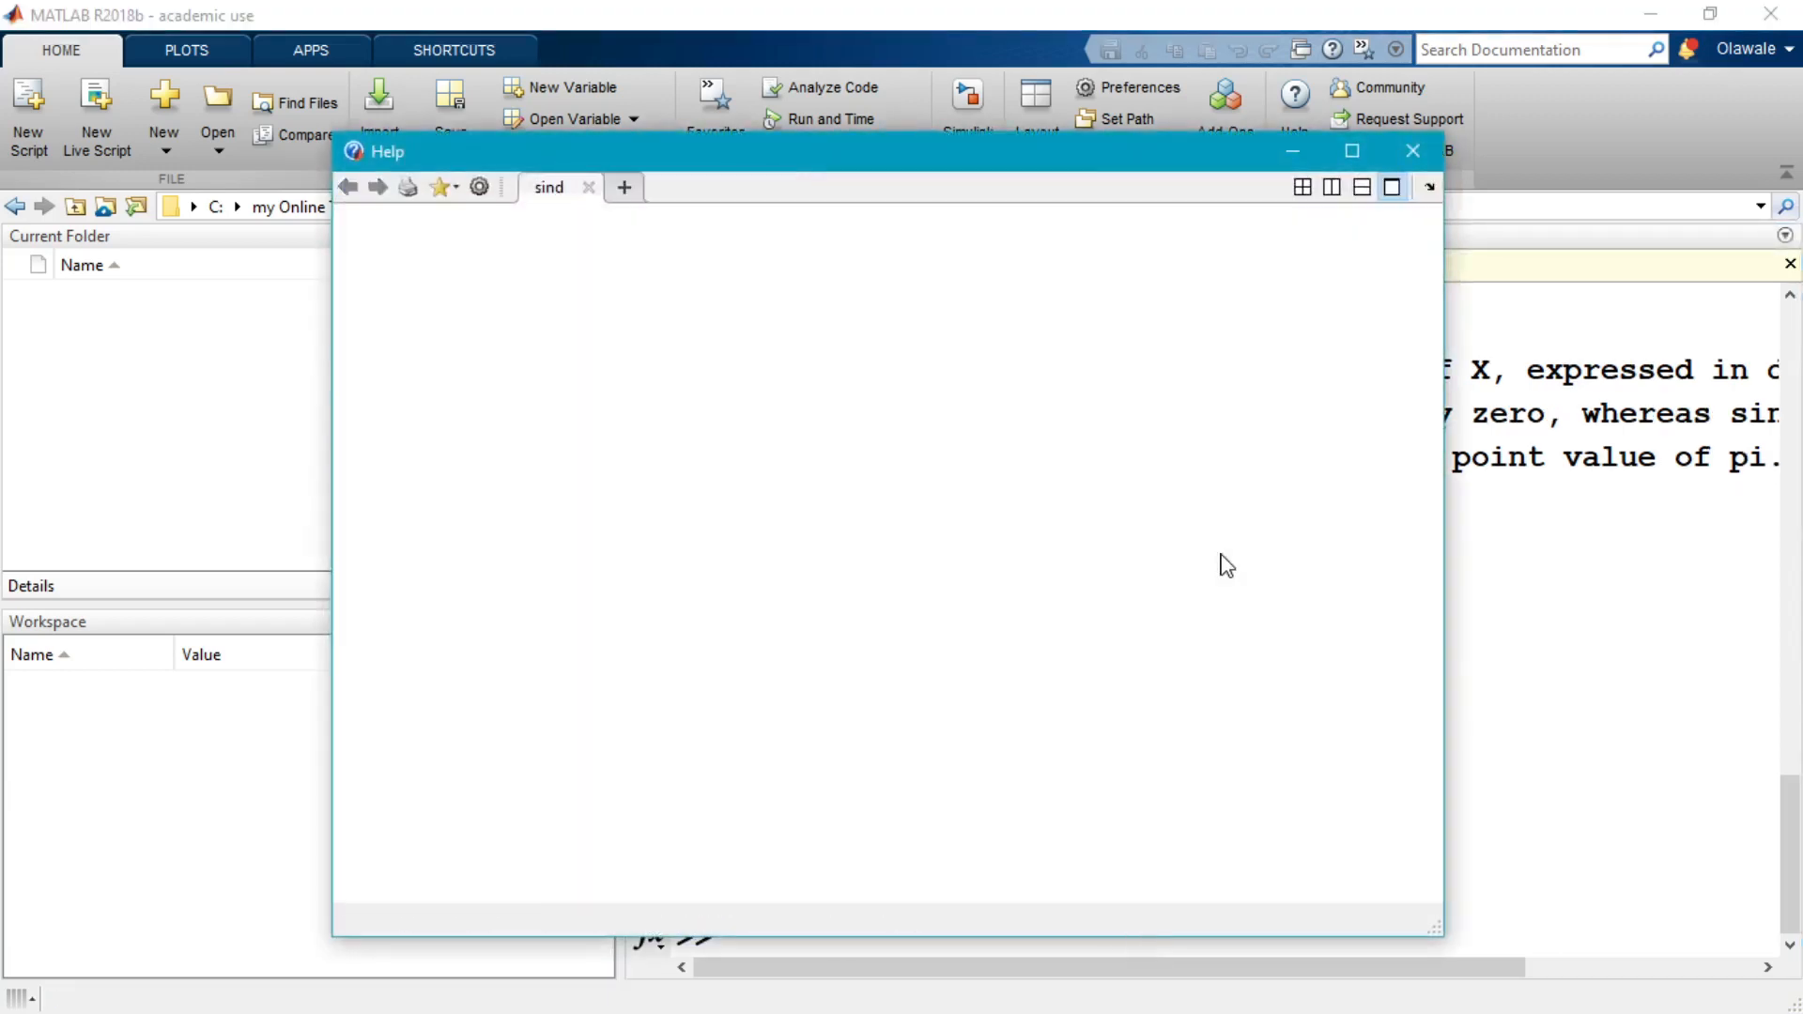
{"action": "left_click", "coordinate": [1401, 154]}
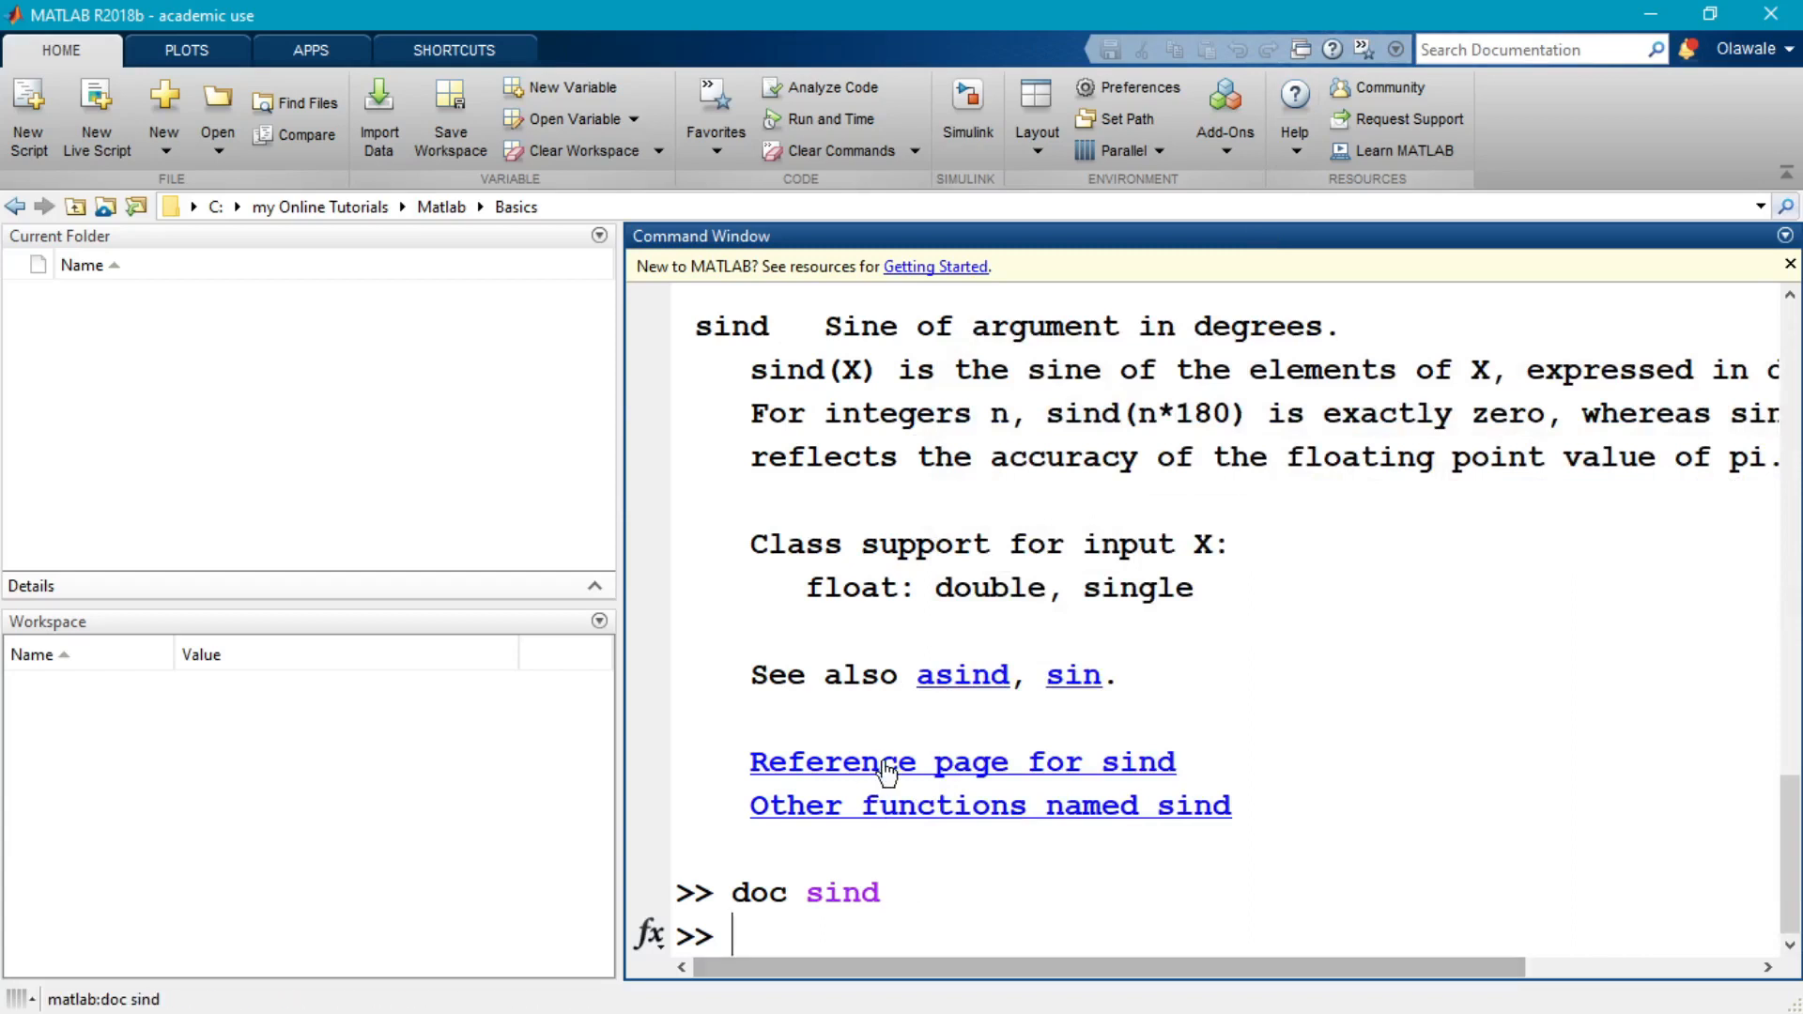
Rerun the doc sind command, close the documentation it opens, and enter help at the command prompt.
{"action": "key", "text": "Up"}
{"action": "key", "text": "Return"}
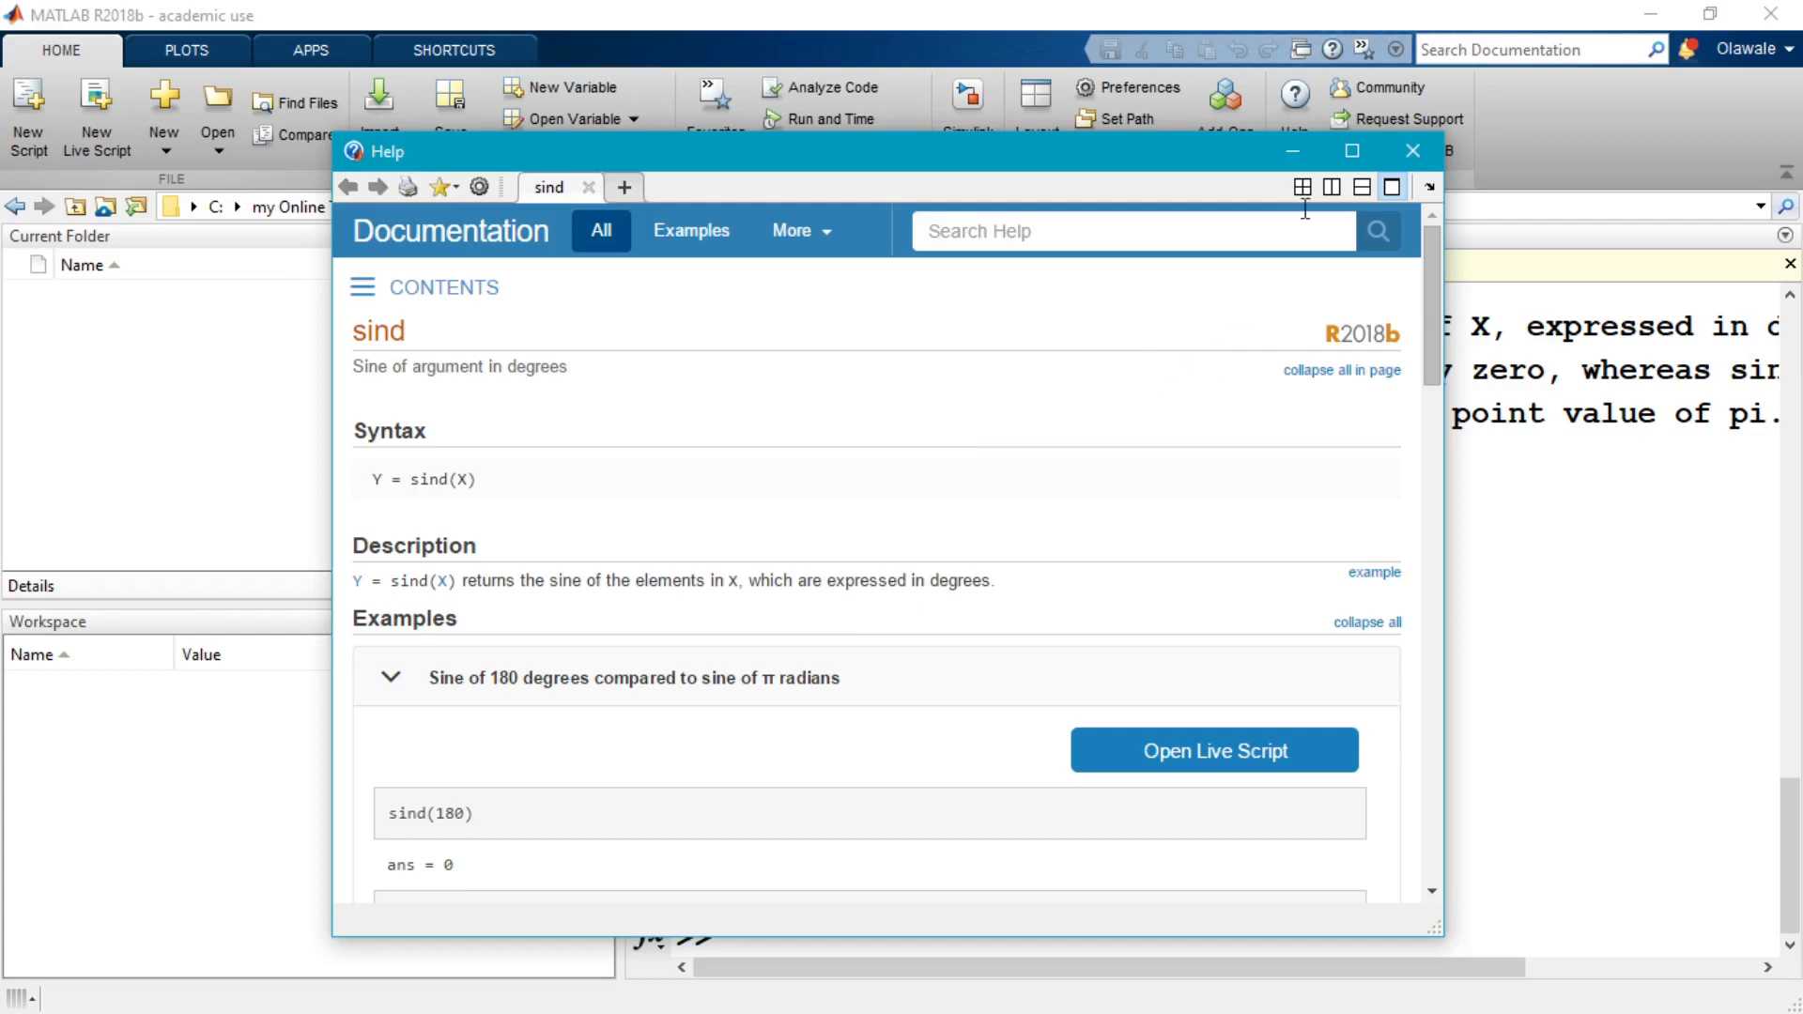
{"action": "left_click", "coordinate": [1431, 147]}
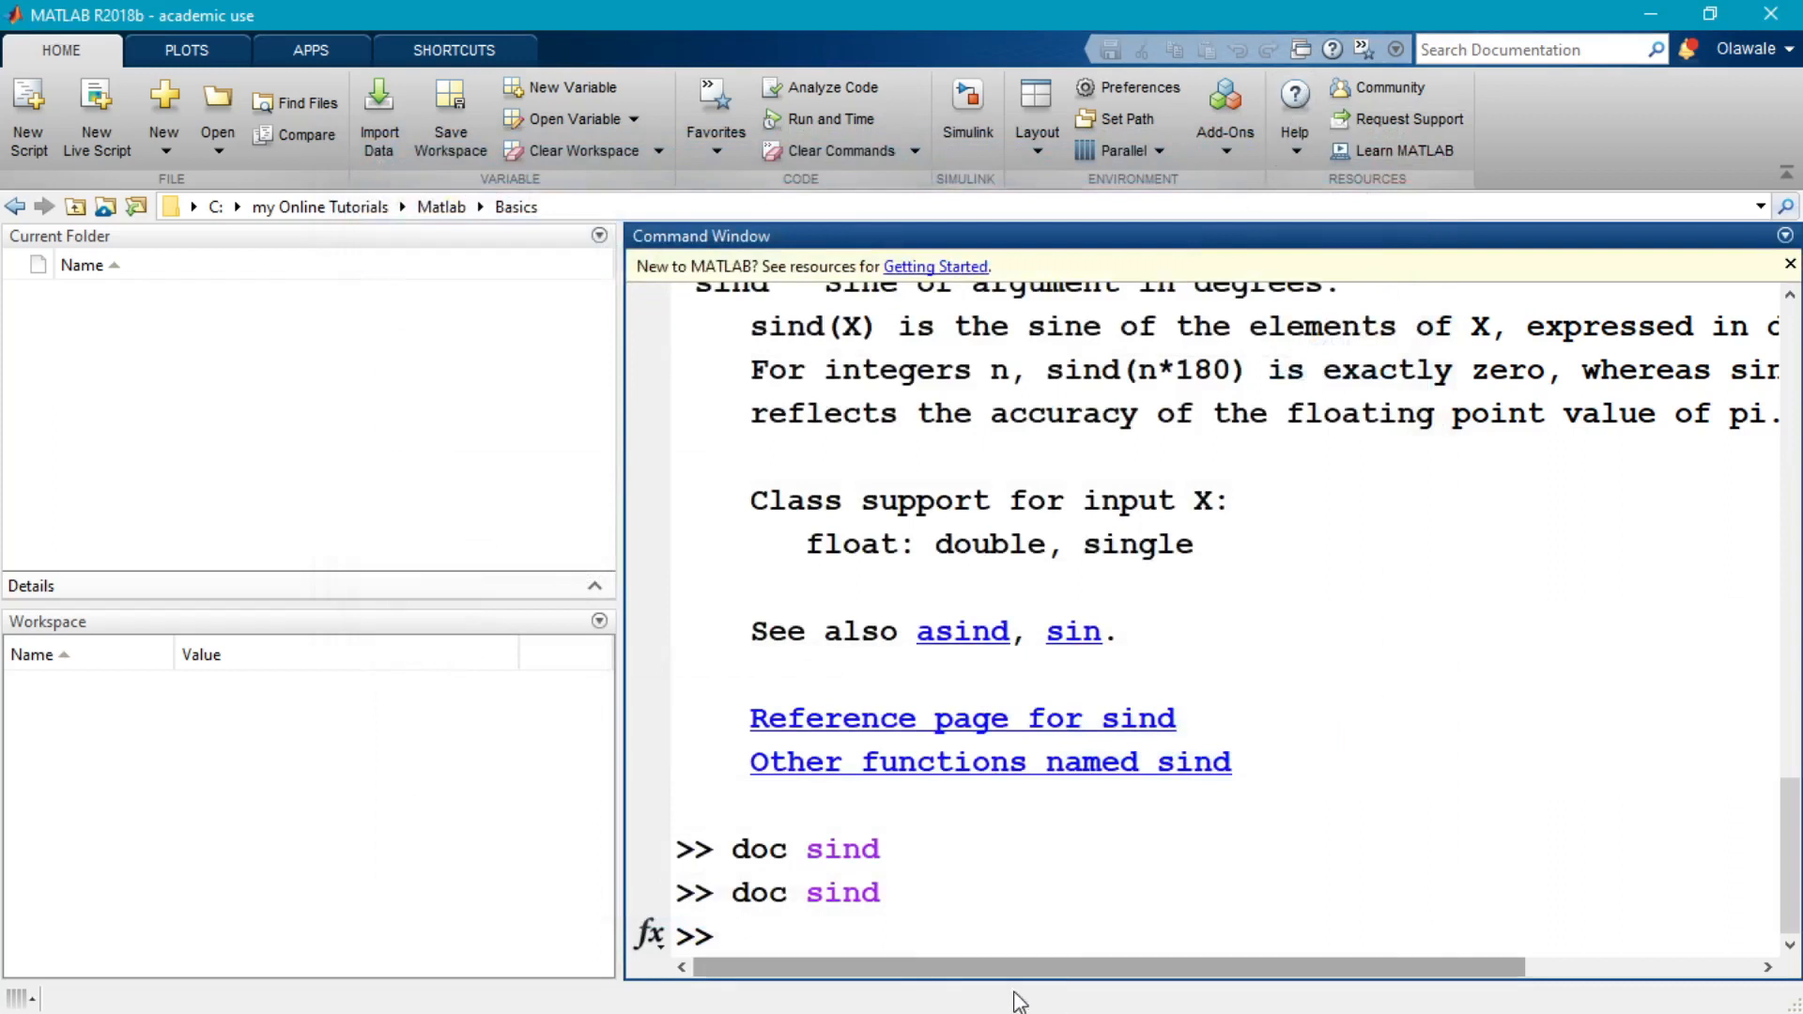
{"action": "left_click", "coordinate": [847, 936]}
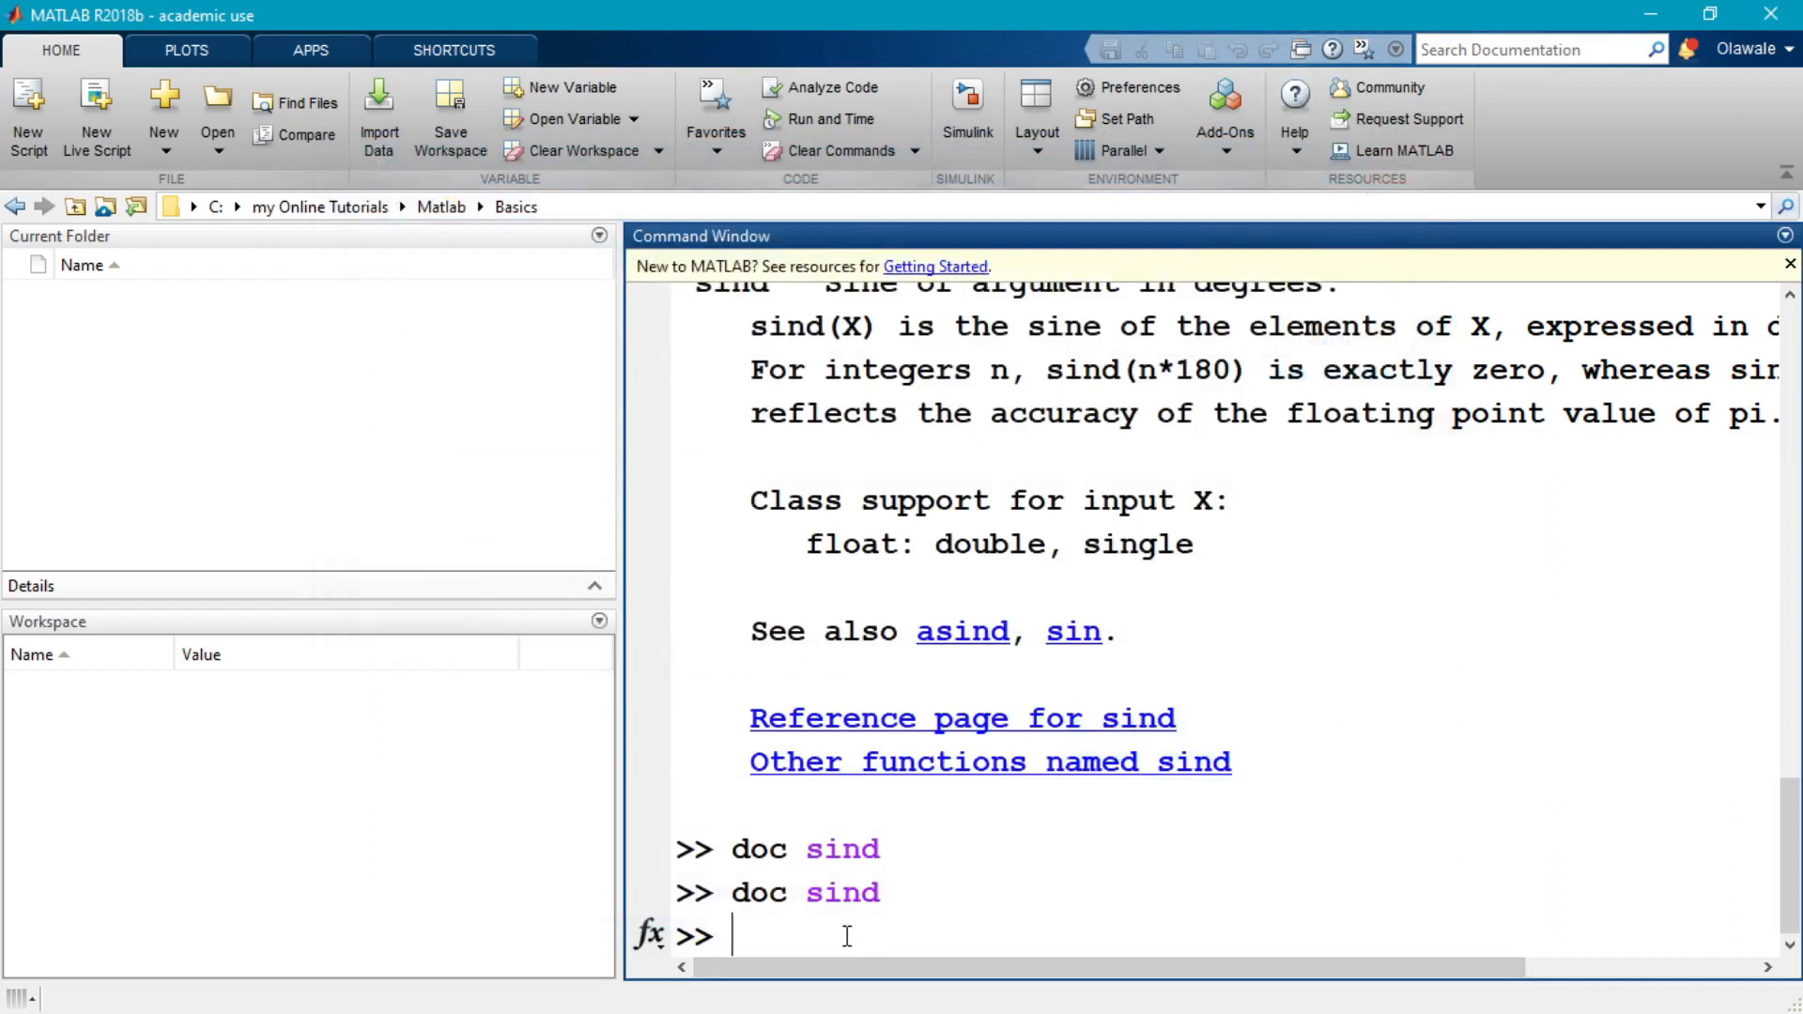
{"action": "type", "text": "help"}
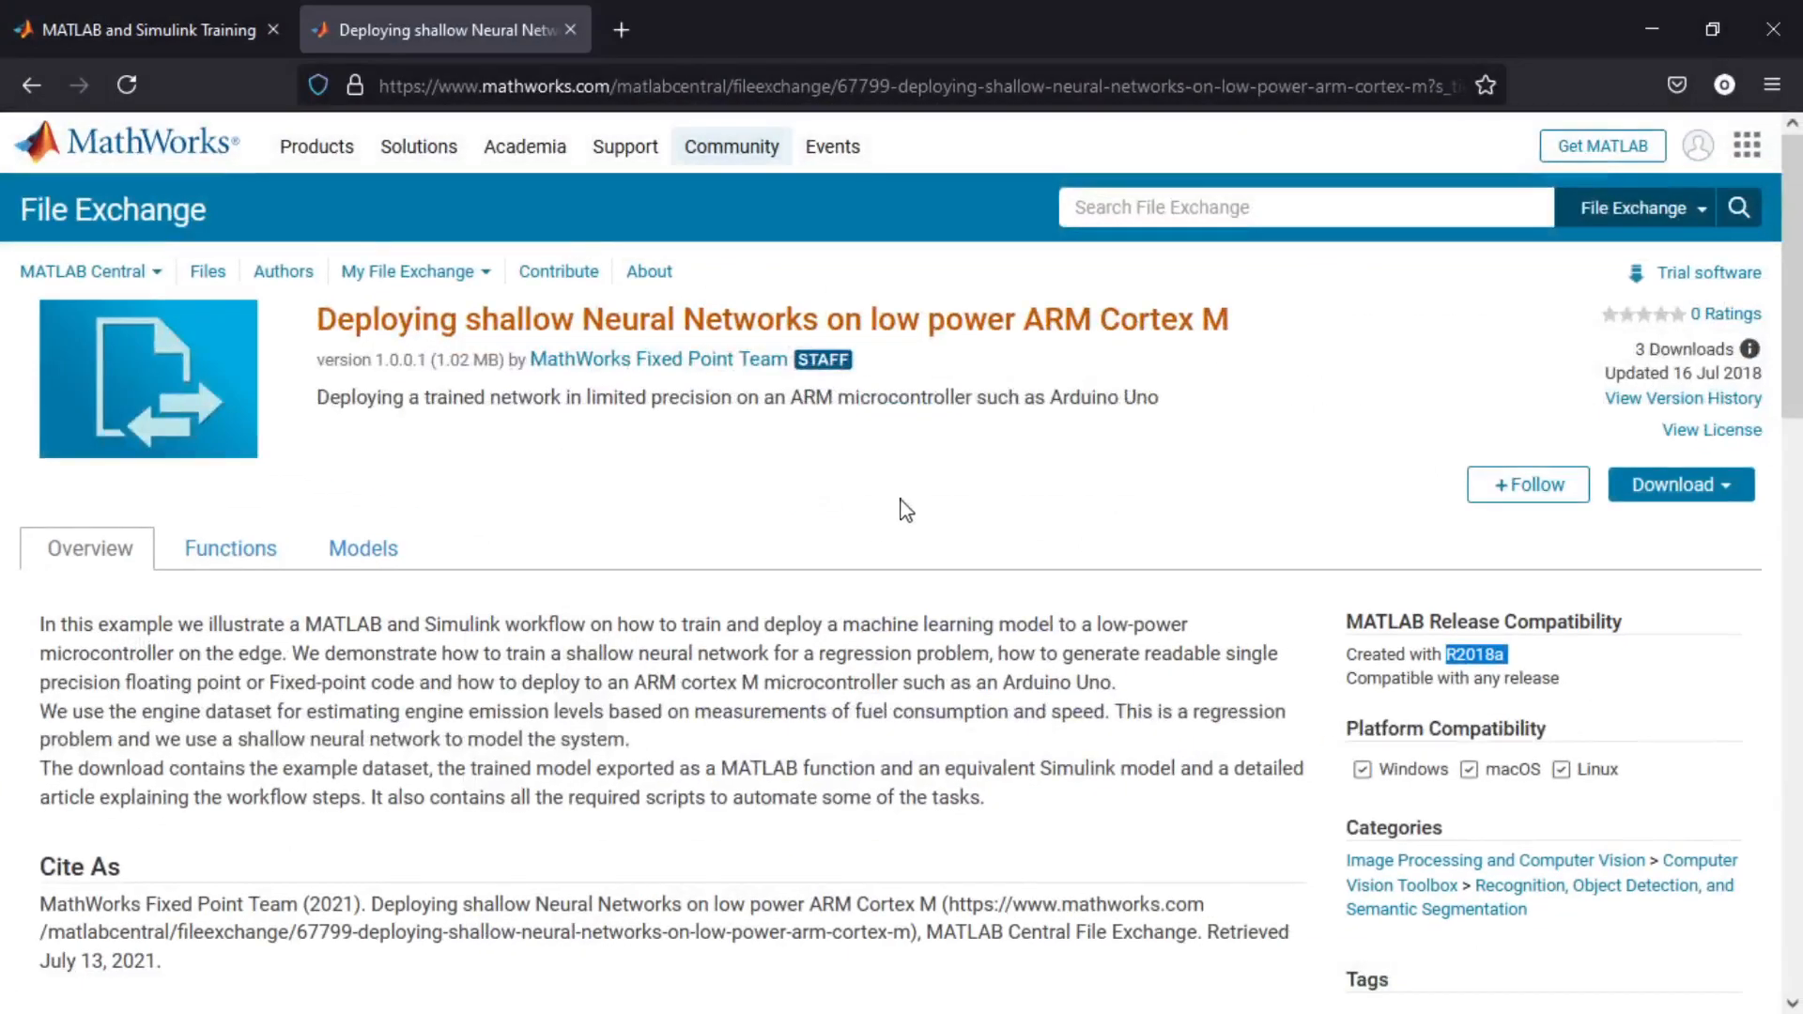
Switch to the MATLAB and Simulink Training page in the browser, view the Find a Course options, and open the listing of all courses.
{"action": "left_click", "coordinate": [161, 26]}
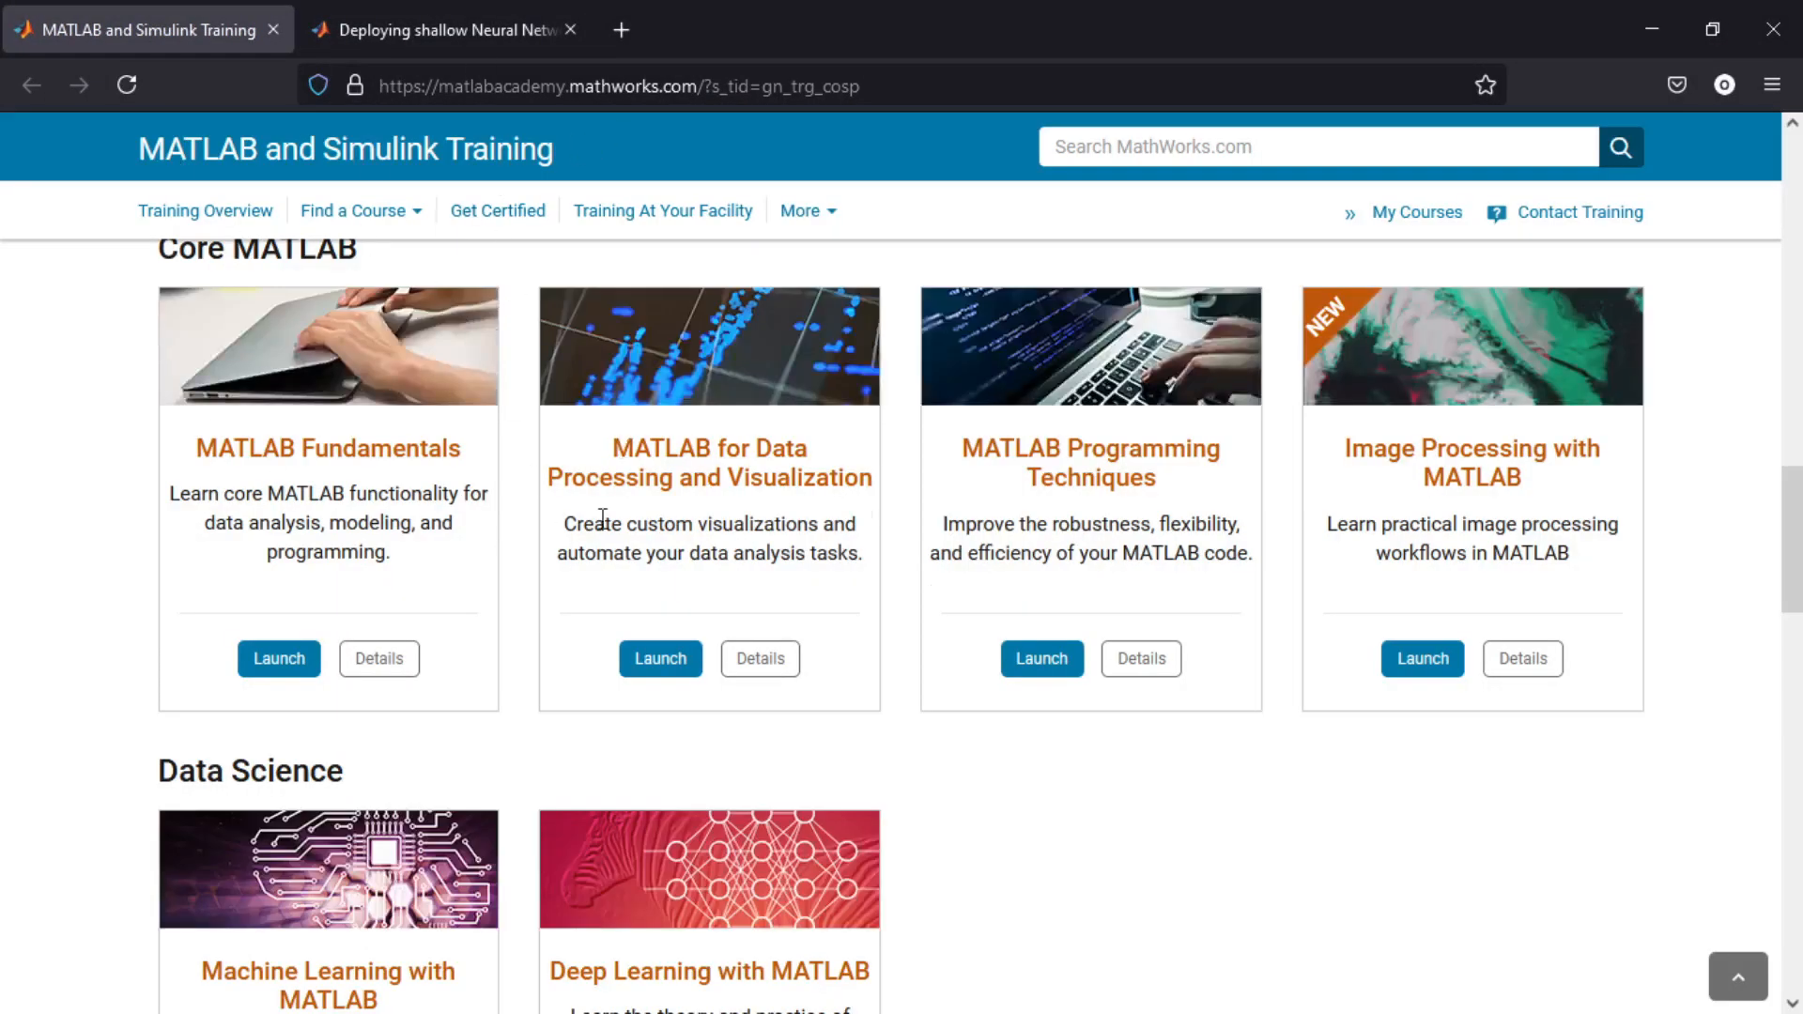
{"action": "scroll", "coordinate": [604, 523], "scroll_direction": "up", "scroll_amount": 10}
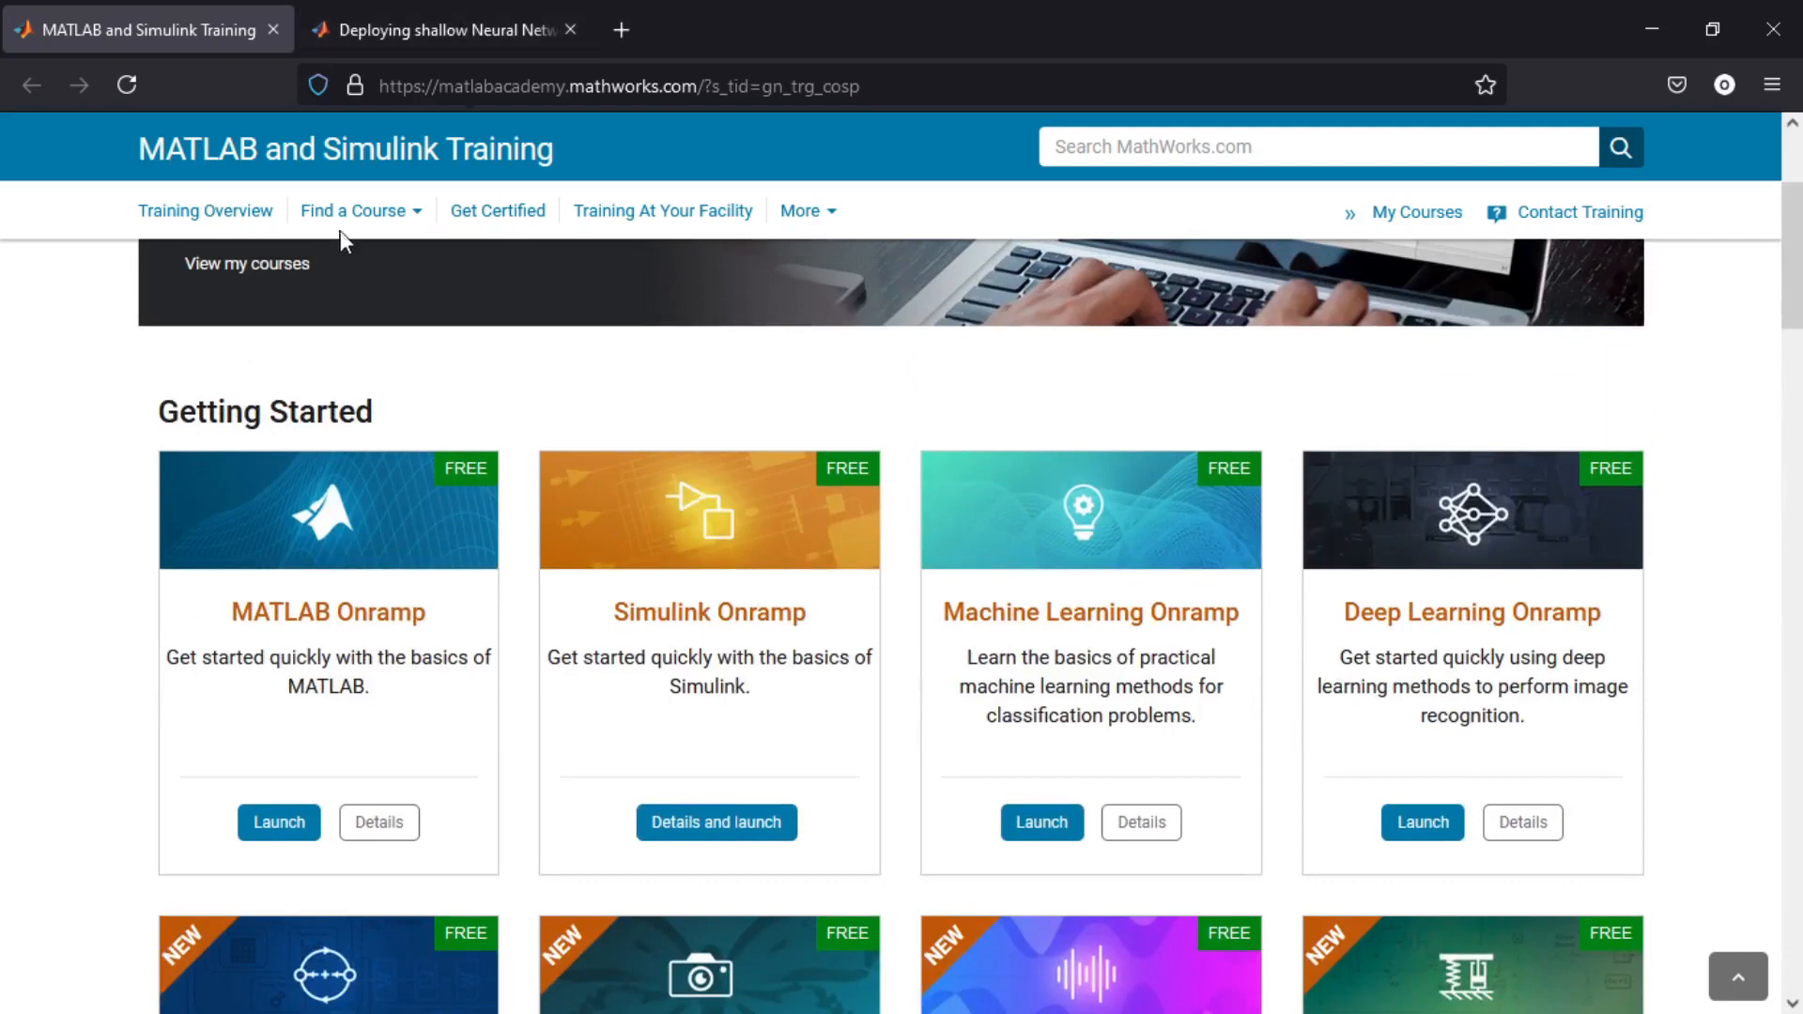
{"action": "left_click", "coordinate": [399, 214]}
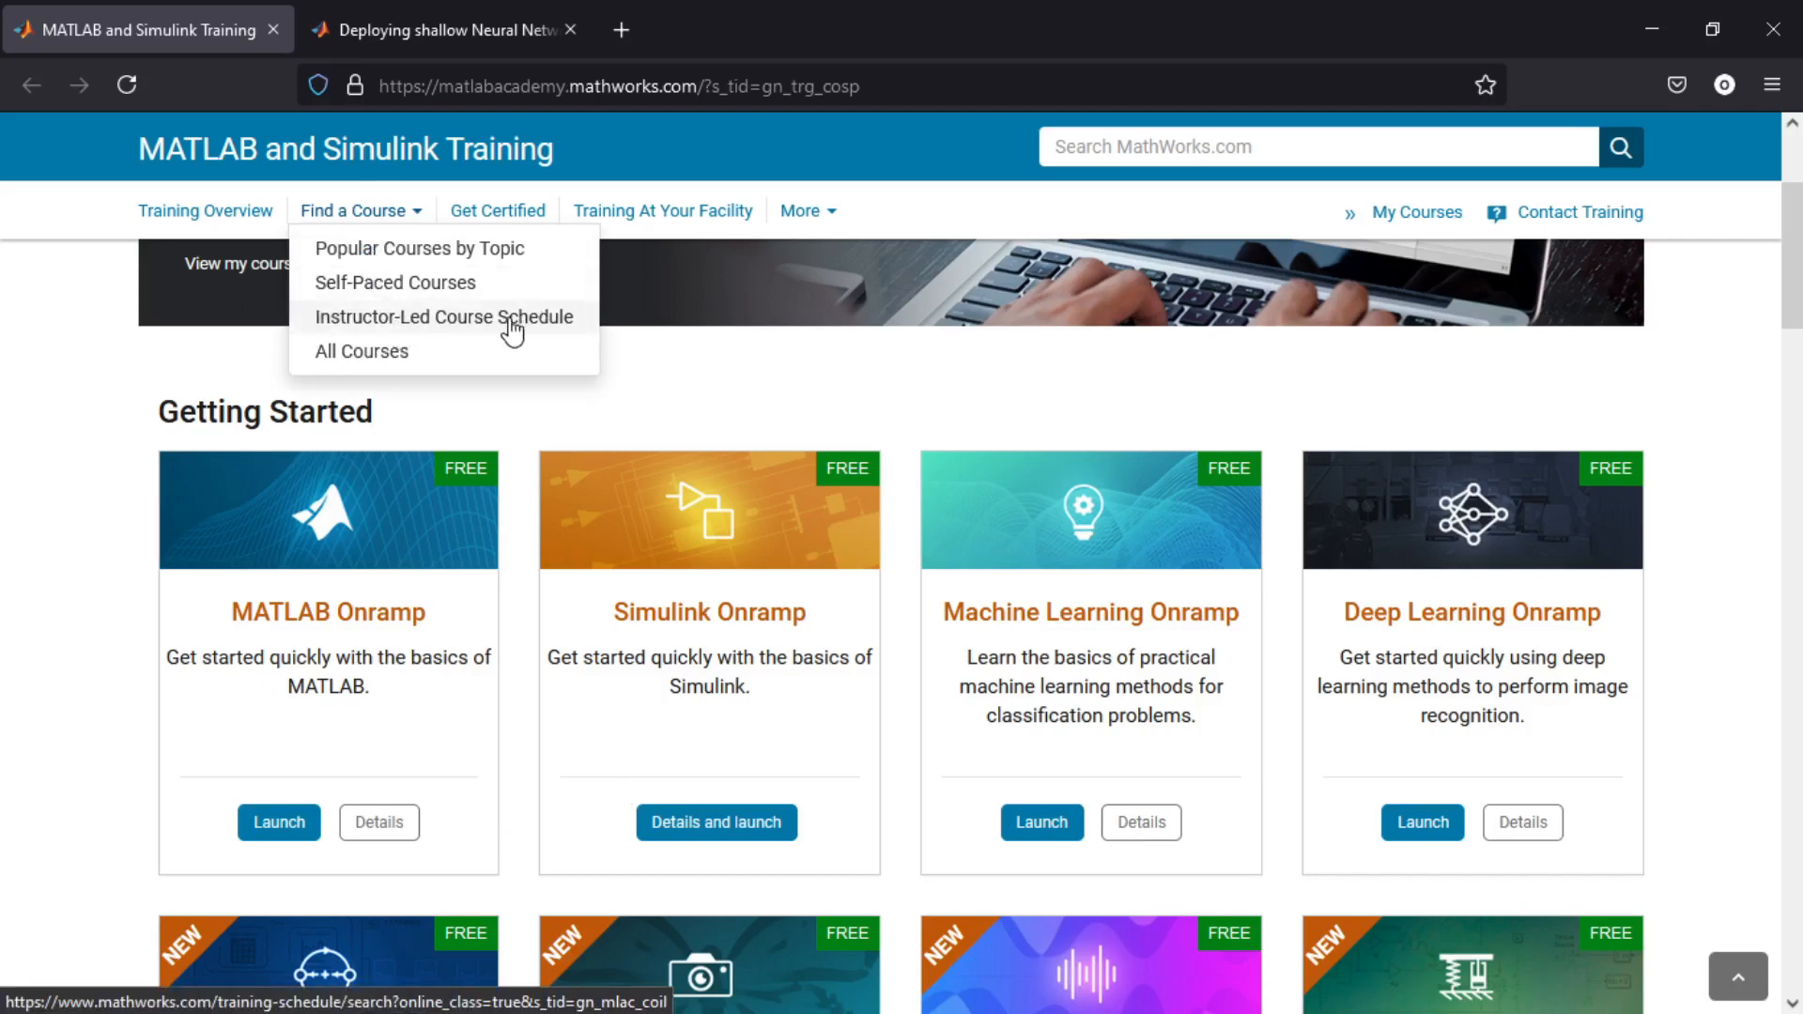
{"action": "scroll", "coordinate": [648, 870], "scroll_direction": "down", "scroll_amount": 20}
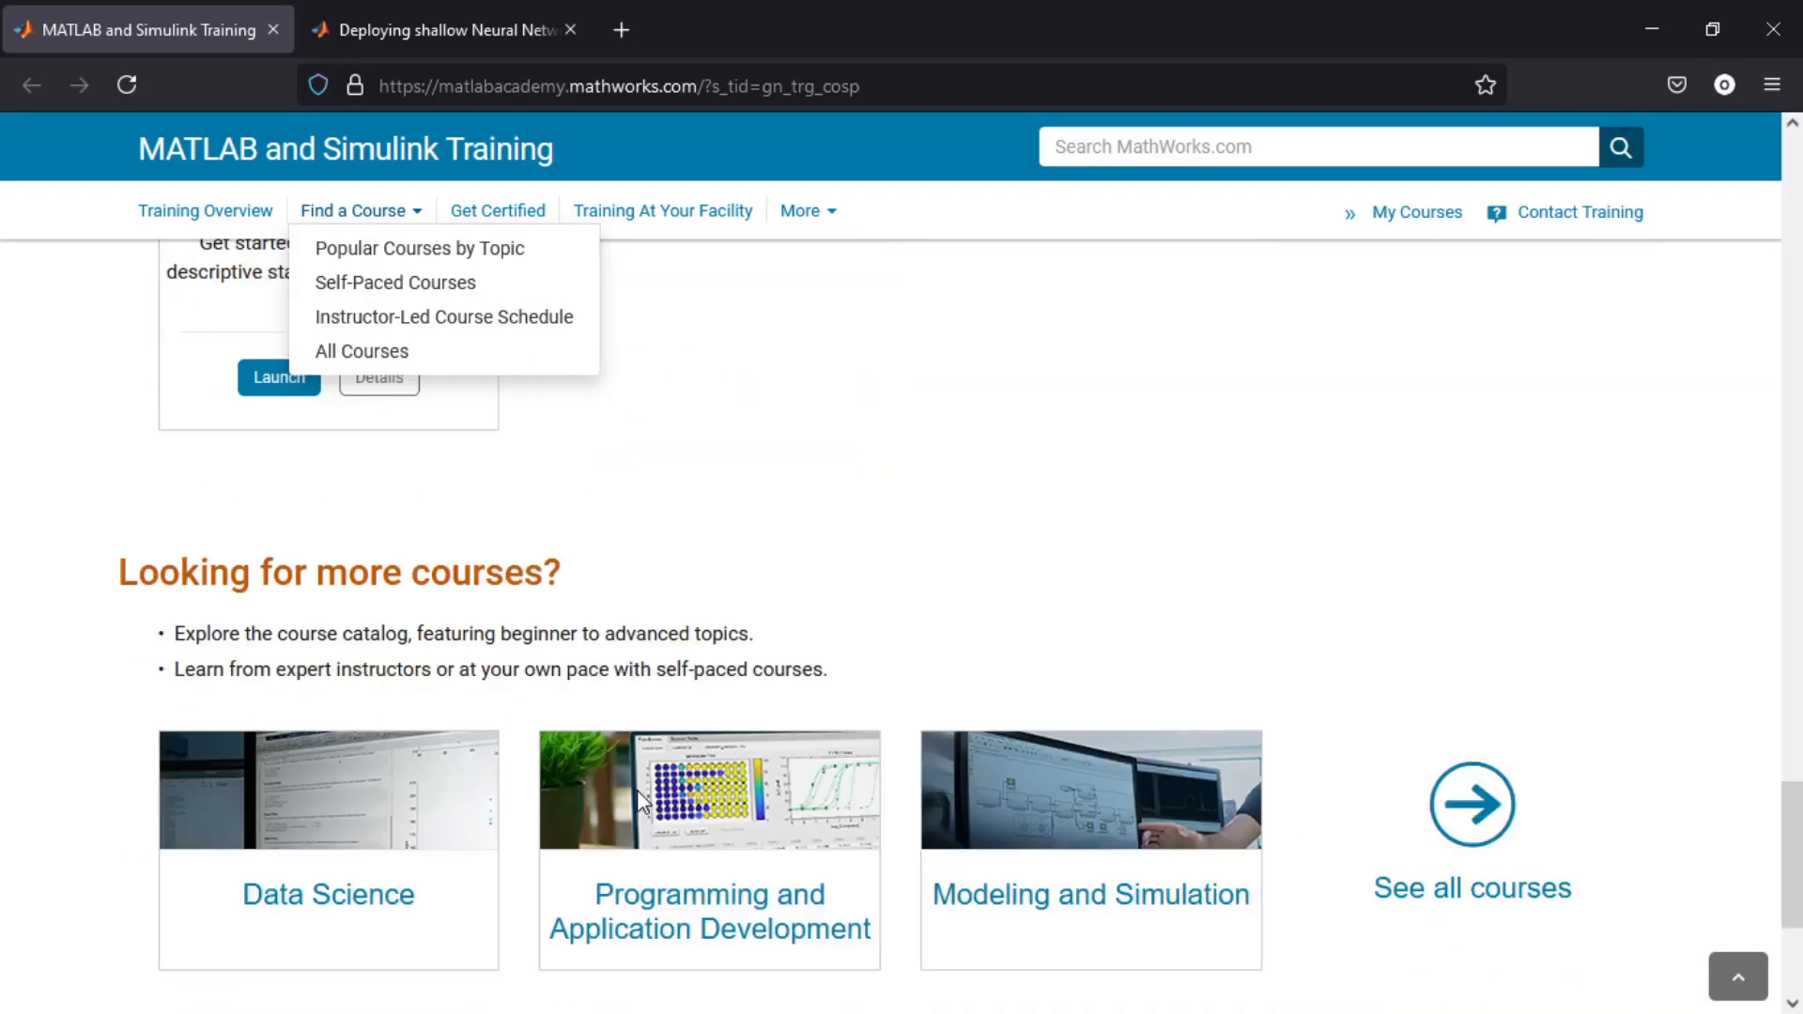
{"action": "scroll", "coordinate": [639, 800], "scroll_direction": "down", "scroll_amount": 4}
{"action": "scroll", "coordinate": [1108, 848], "scroll_direction": "up", "scroll_amount": 2}
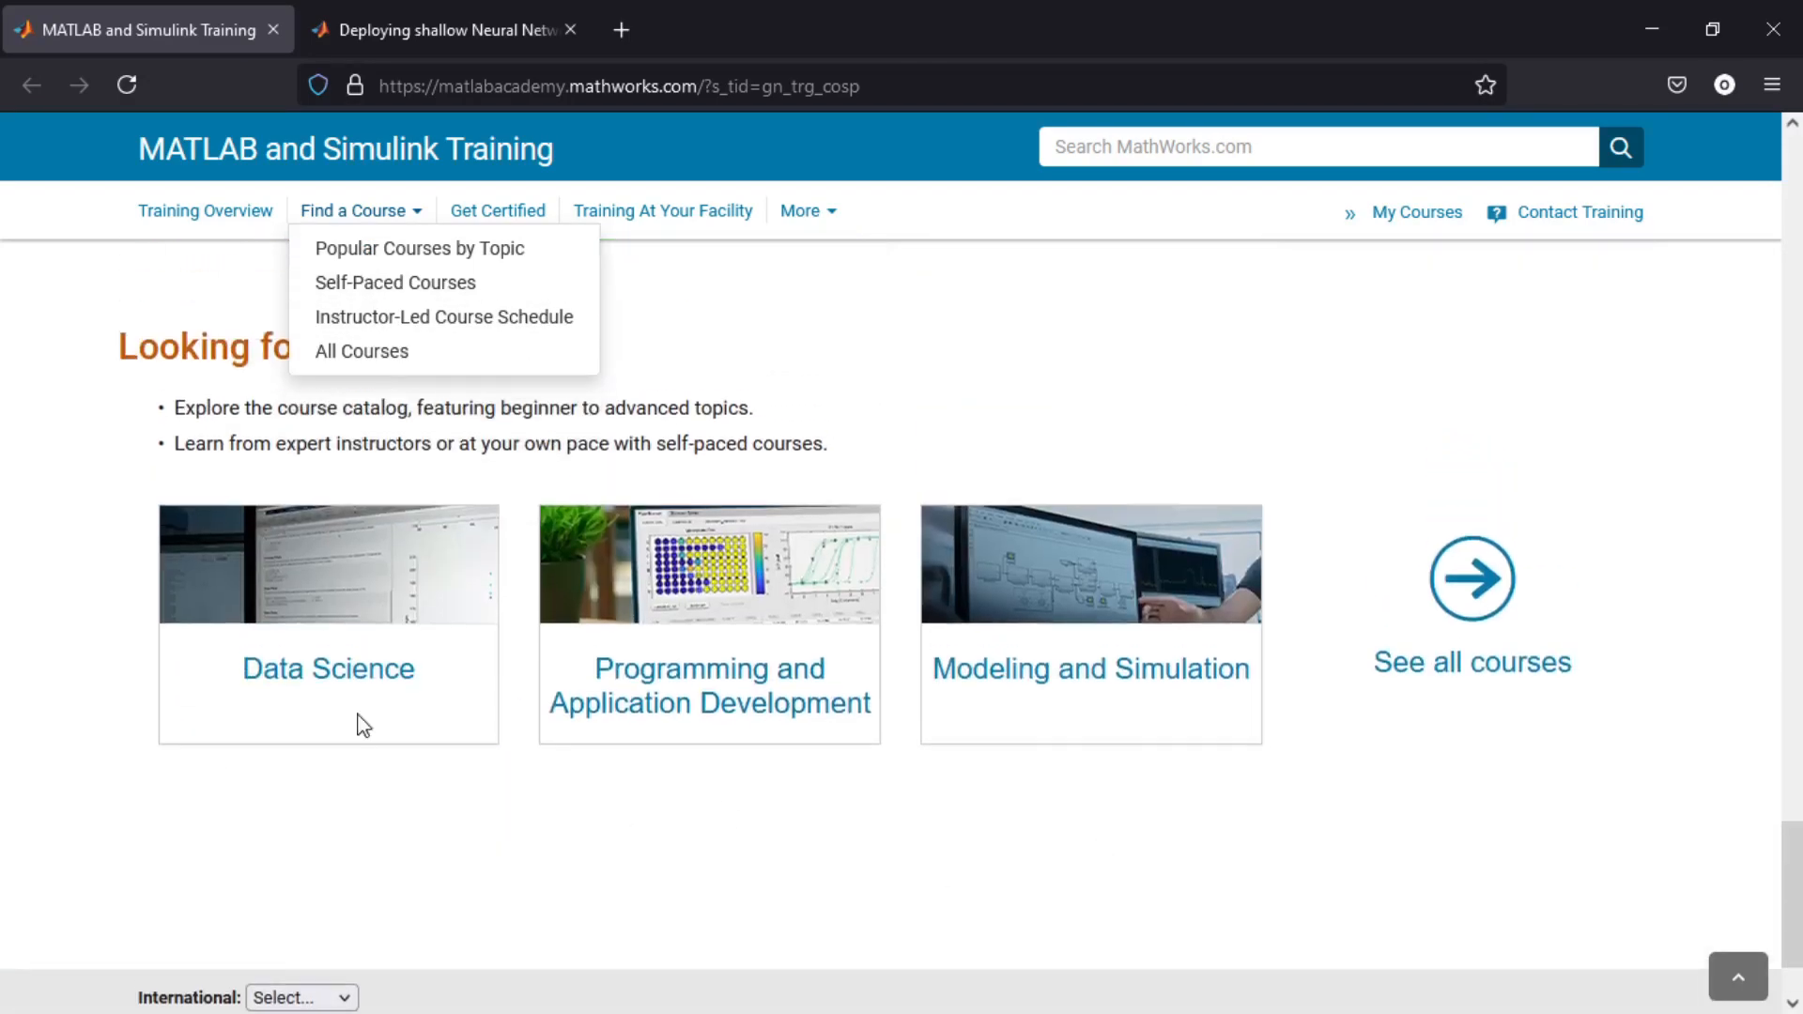
{"action": "left_click", "coordinate": [1502, 578]}
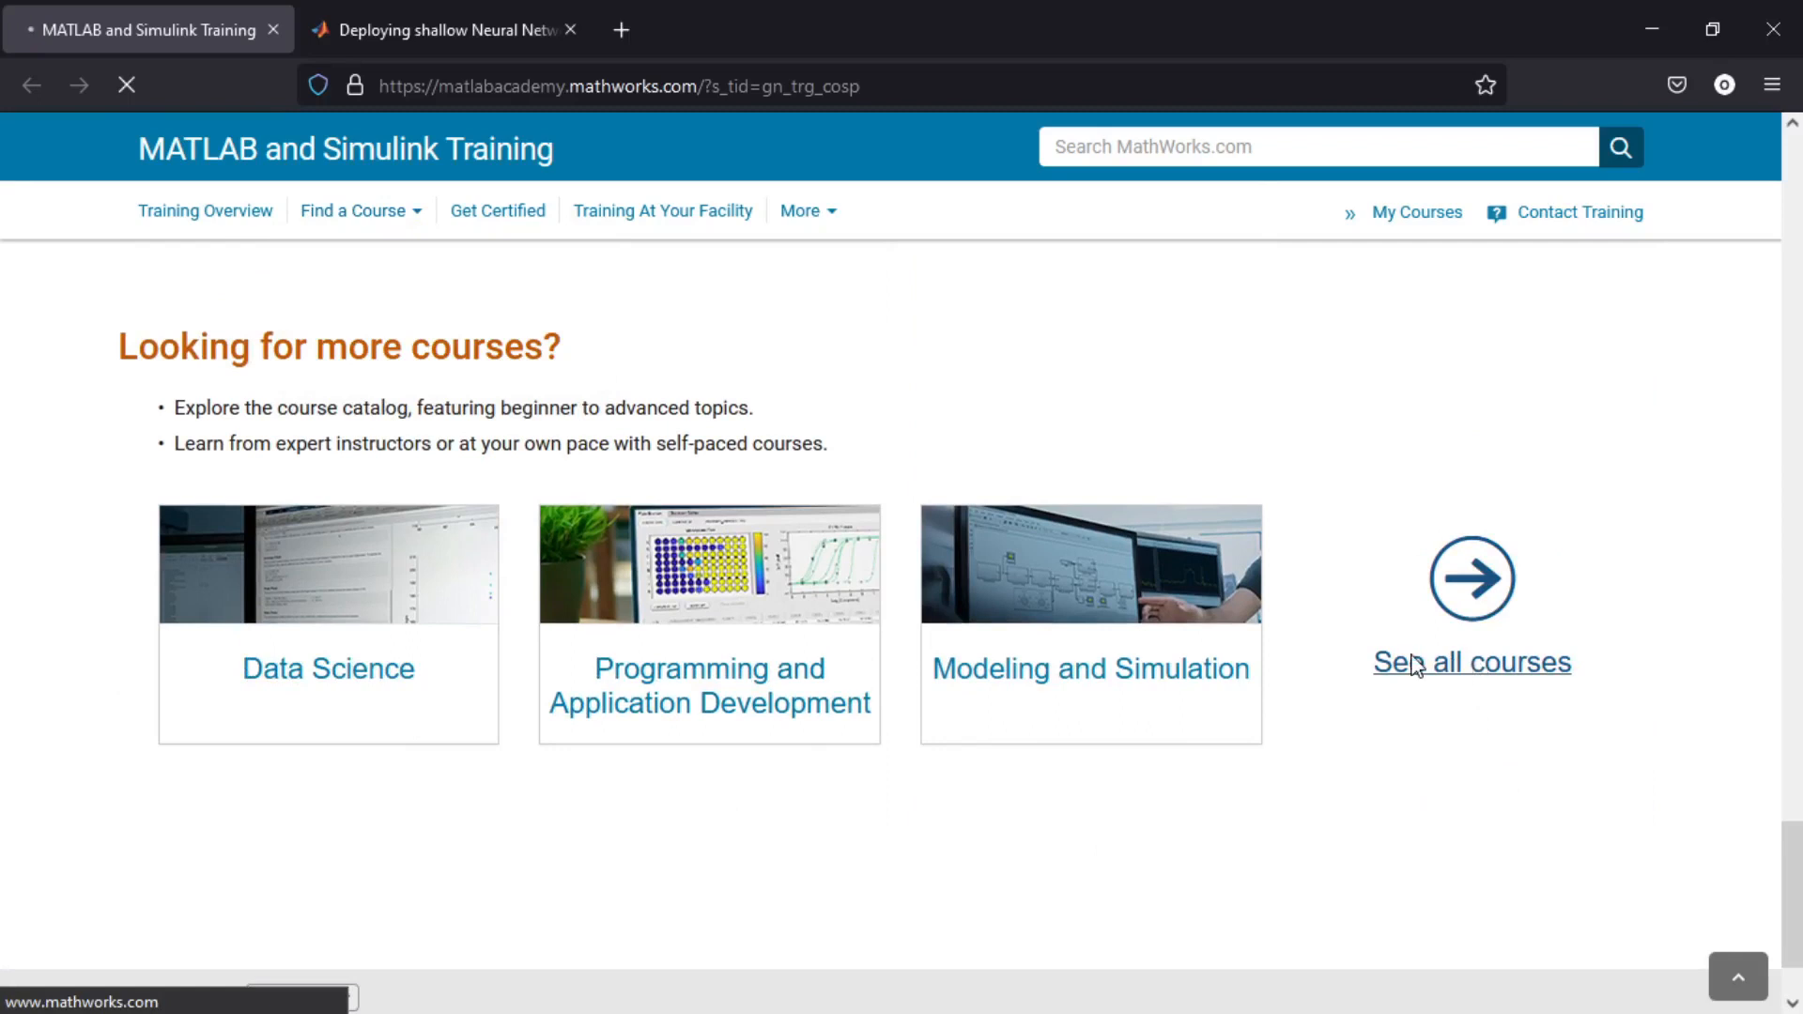
Browse the Data Science courses, the course formats and the other topics under Popular Courses by Topic.
{"action": "left_click", "coordinate": [460, 25]}
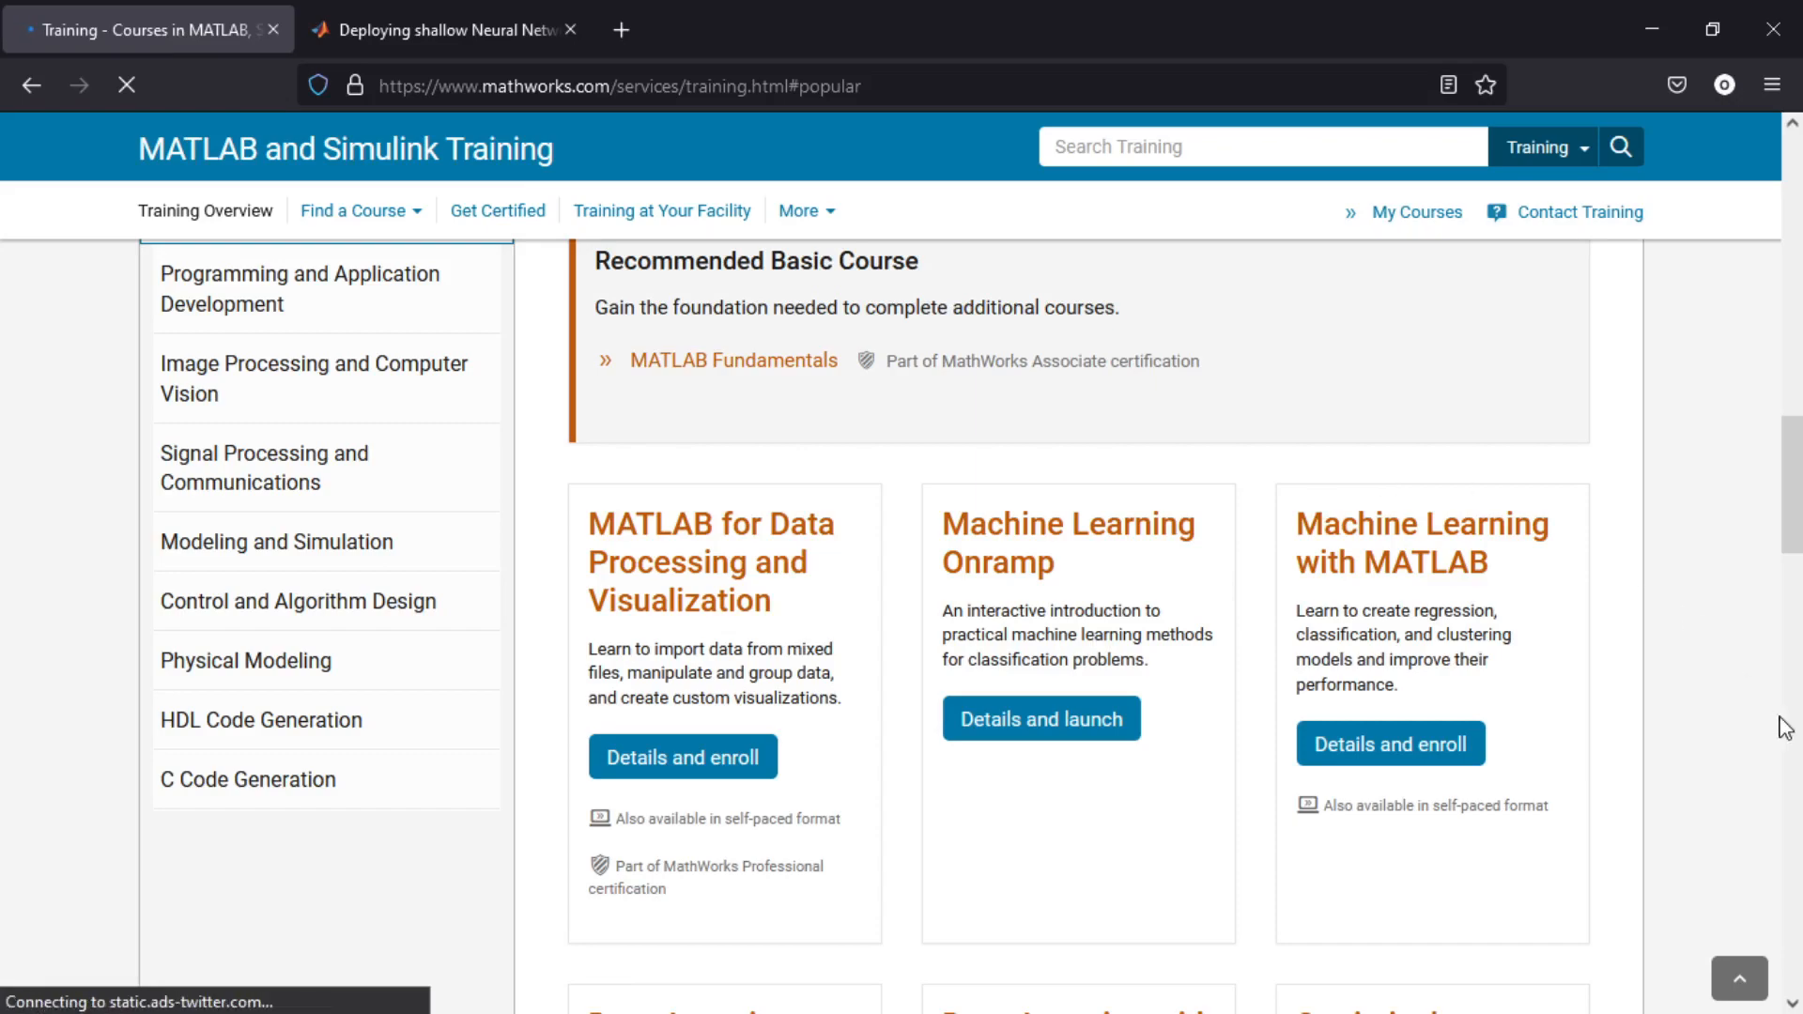
{"action": "scroll", "coordinate": [1077, 639], "scroll_direction": "down", "scroll_amount": 10}
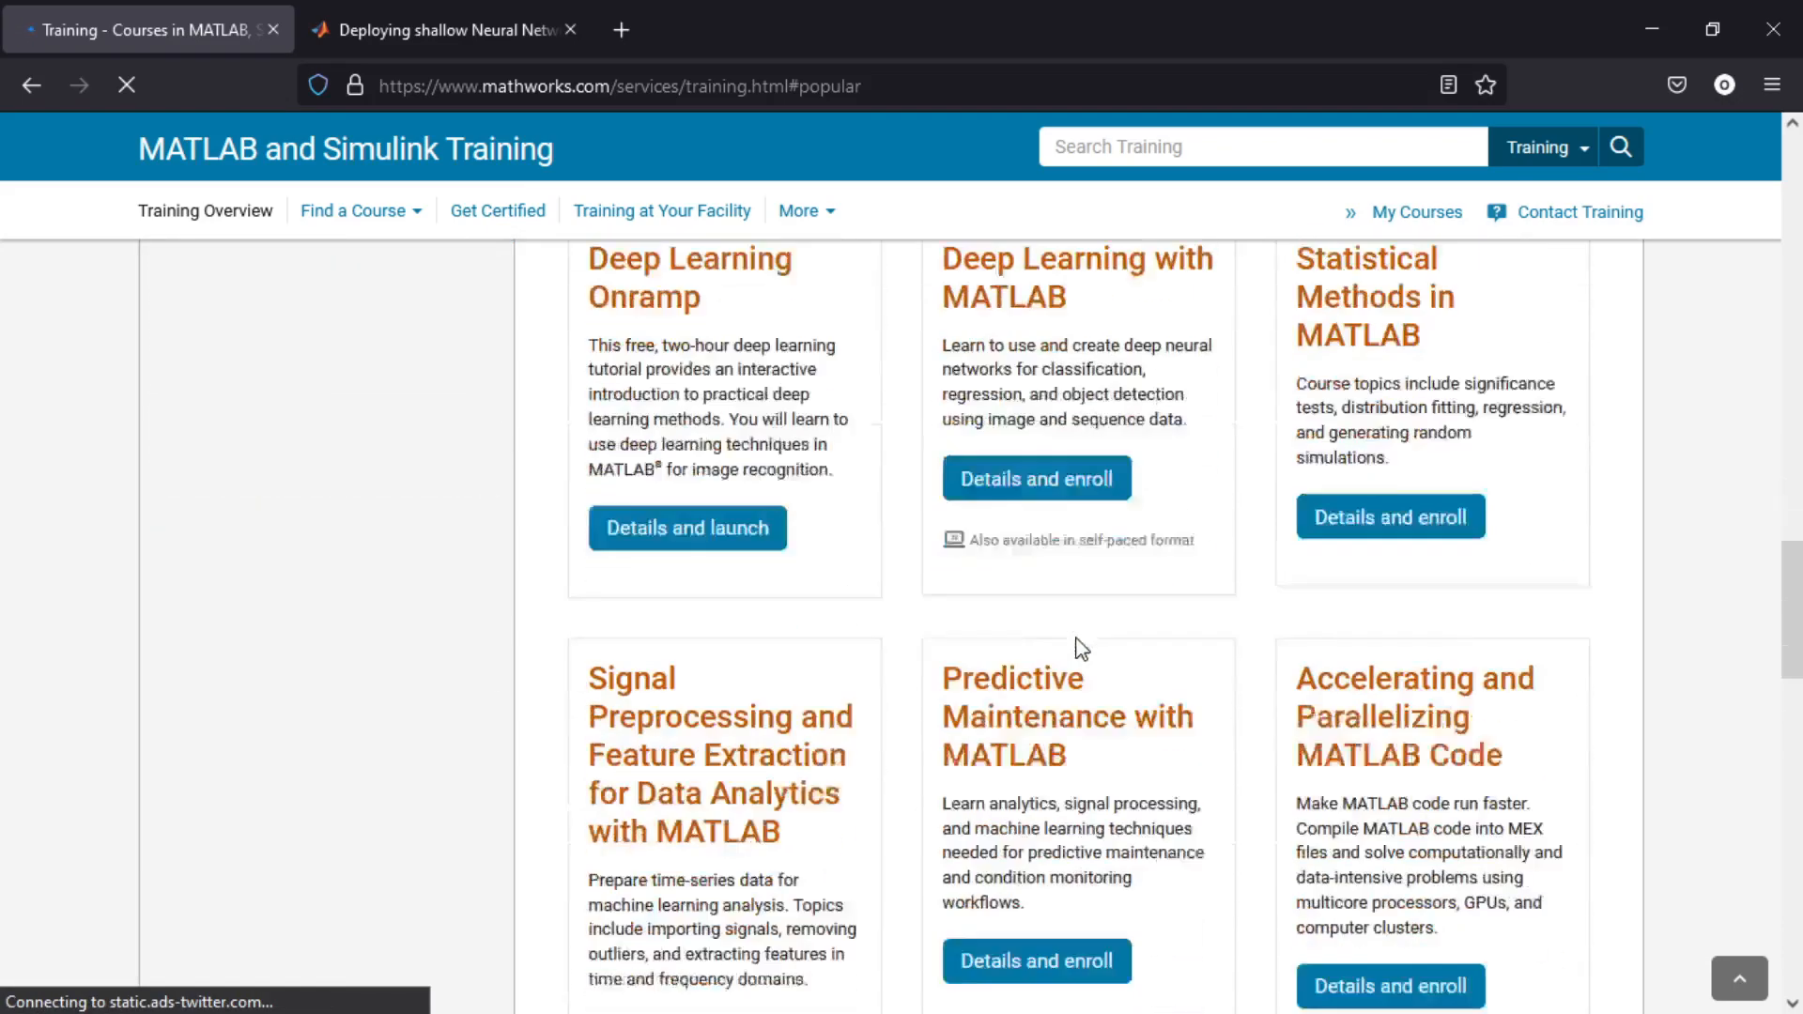
{"action": "scroll", "coordinate": [1077, 639], "scroll_direction": "down", "scroll_amount": 6}
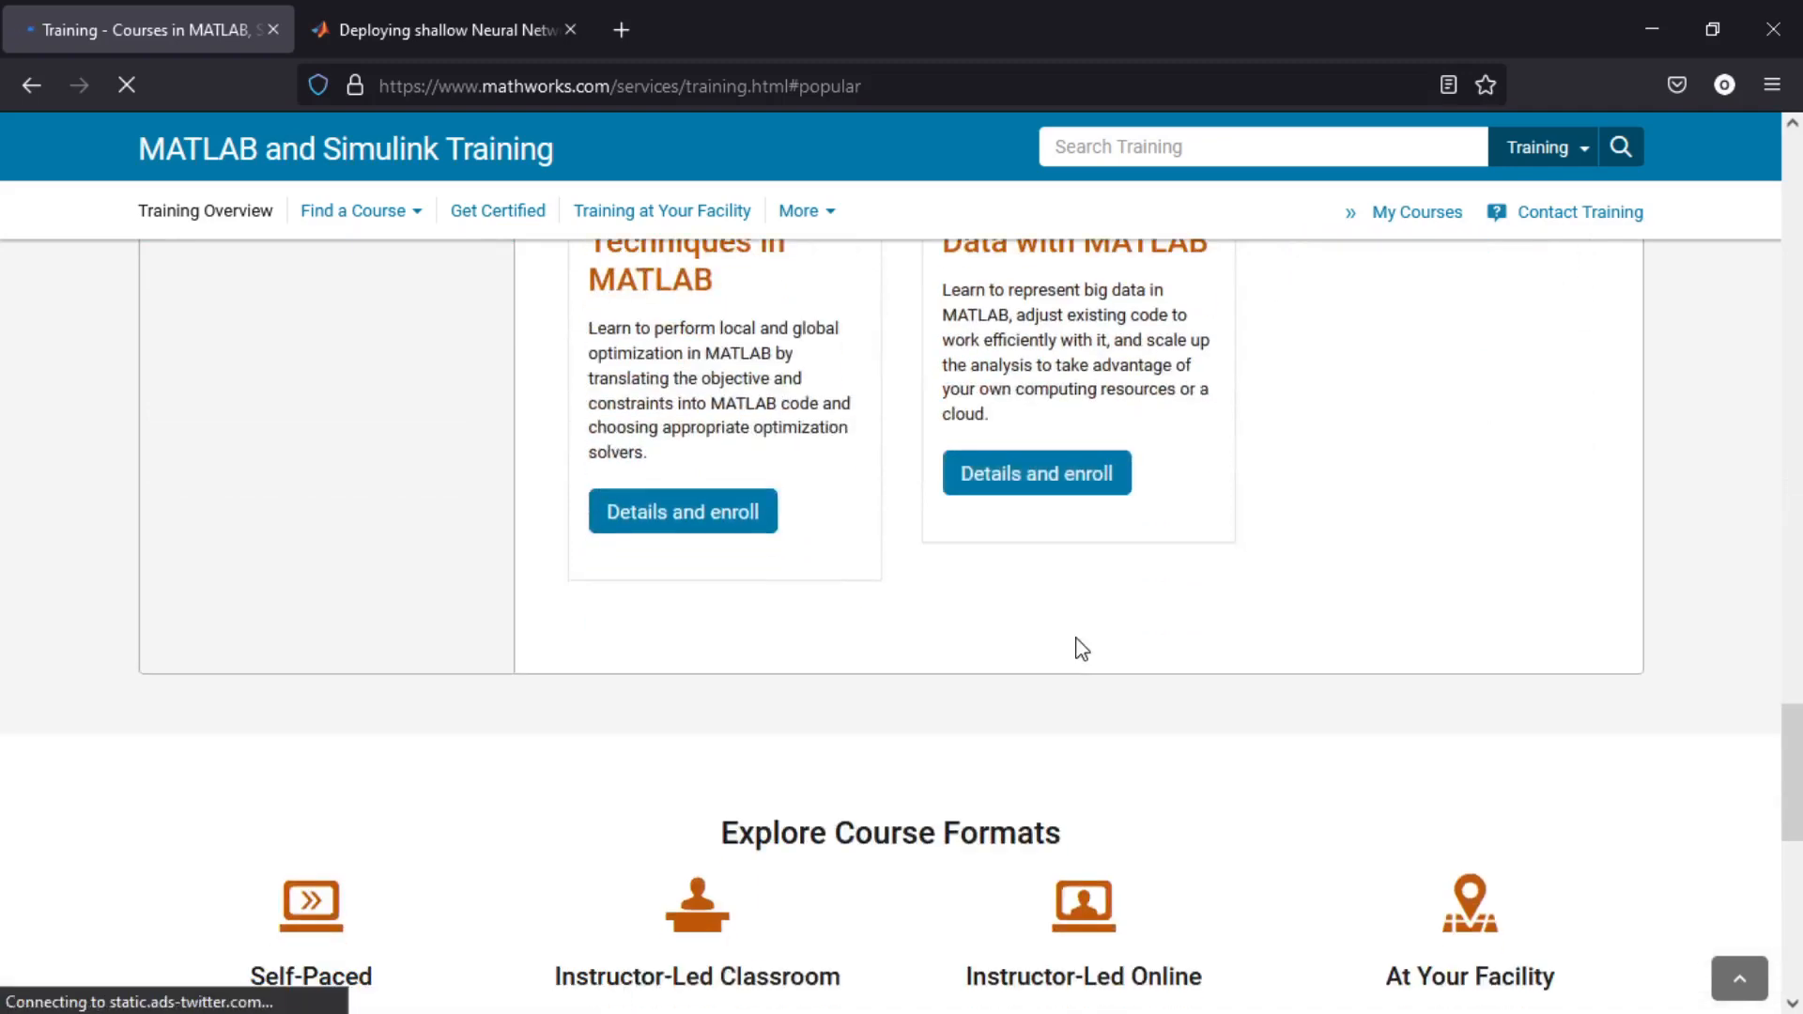
{"action": "scroll", "coordinate": [1077, 641], "scroll_direction": "up", "scroll_amount": 8}
{"action": "scroll", "coordinate": [1080, 647], "scroll_direction": "up", "scroll_amount": 1}
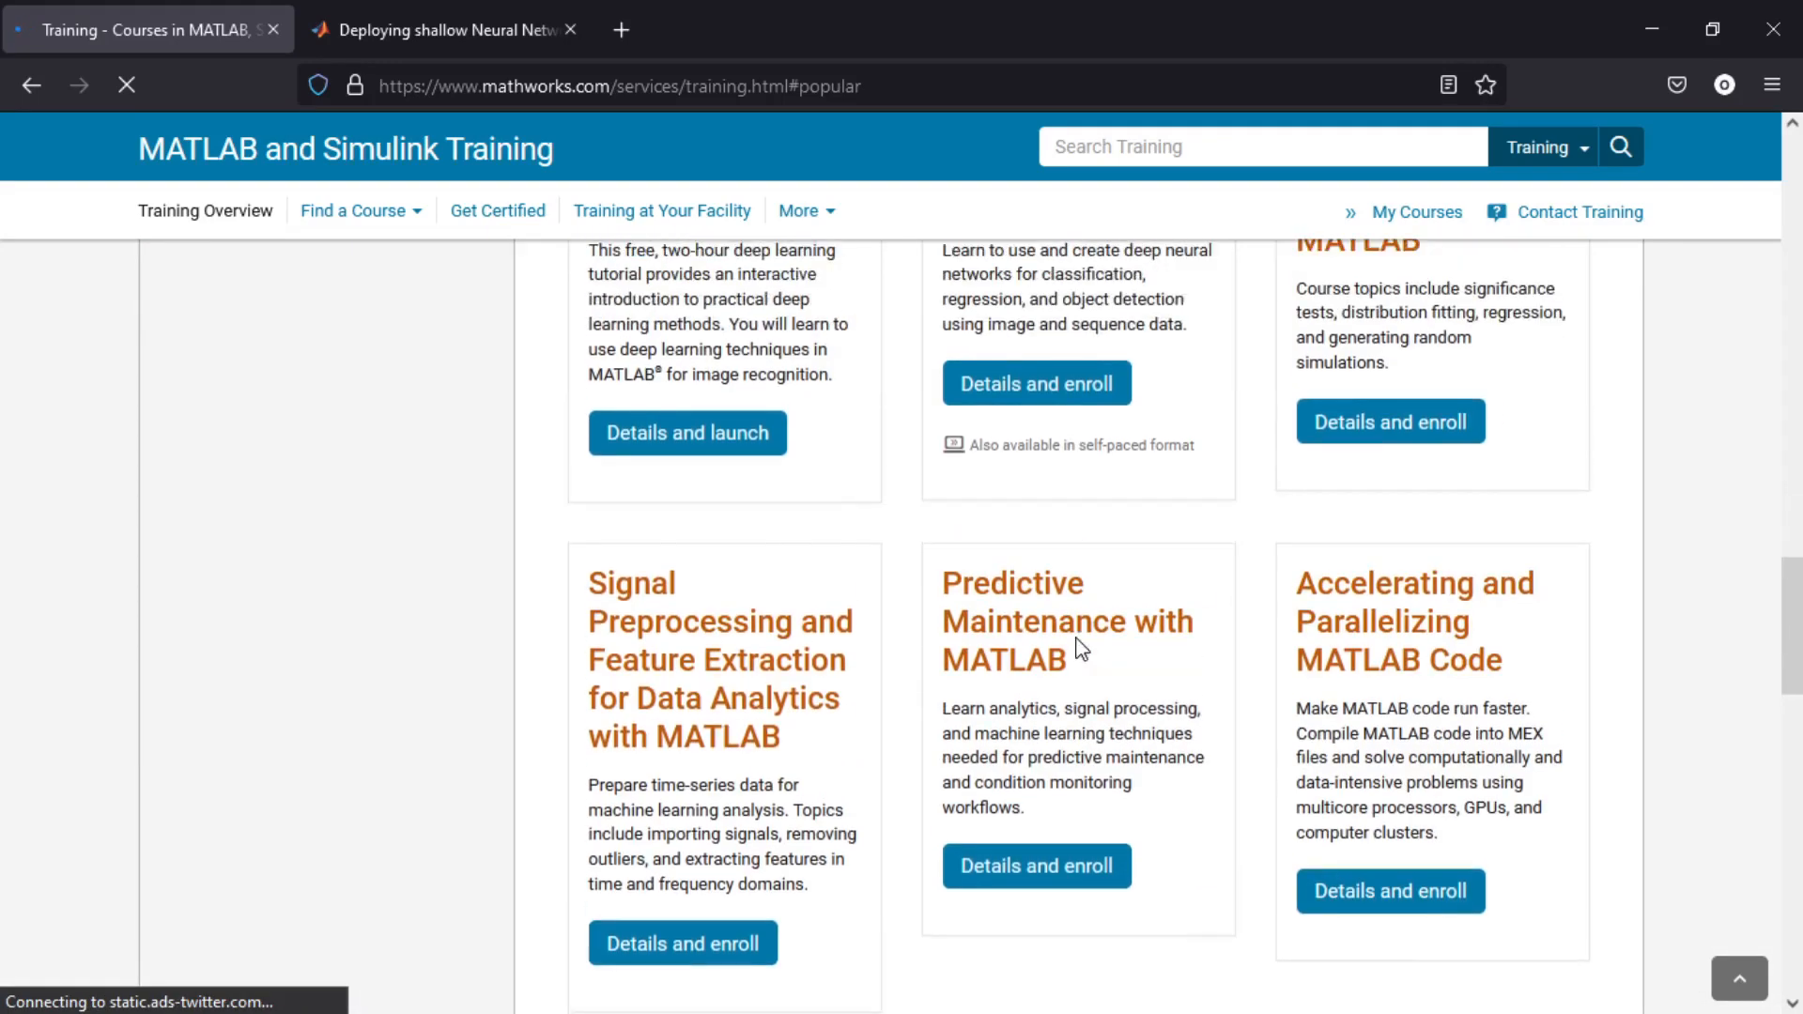
{"action": "scroll", "coordinate": [1081, 648], "scroll_direction": "up", "scroll_amount": 12}
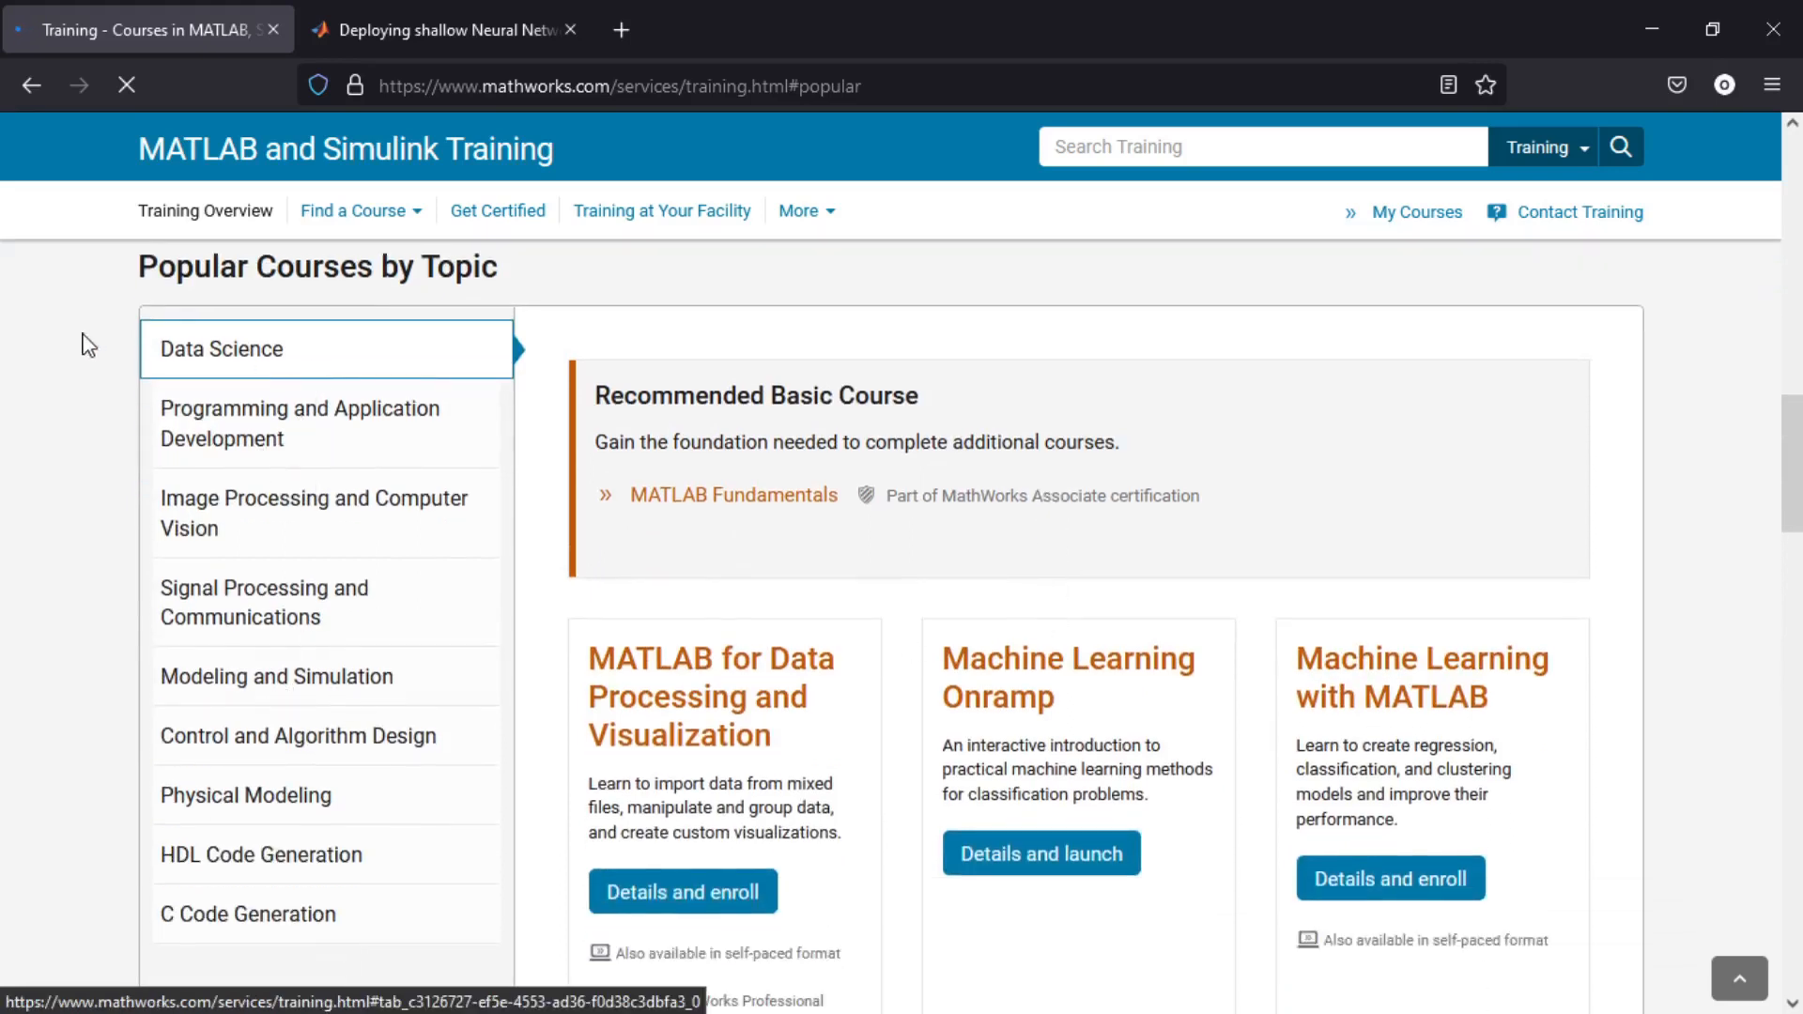
{"action": "scroll", "coordinate": [342, 519], "scroll_direction": "down", "scroll_amount": 2}
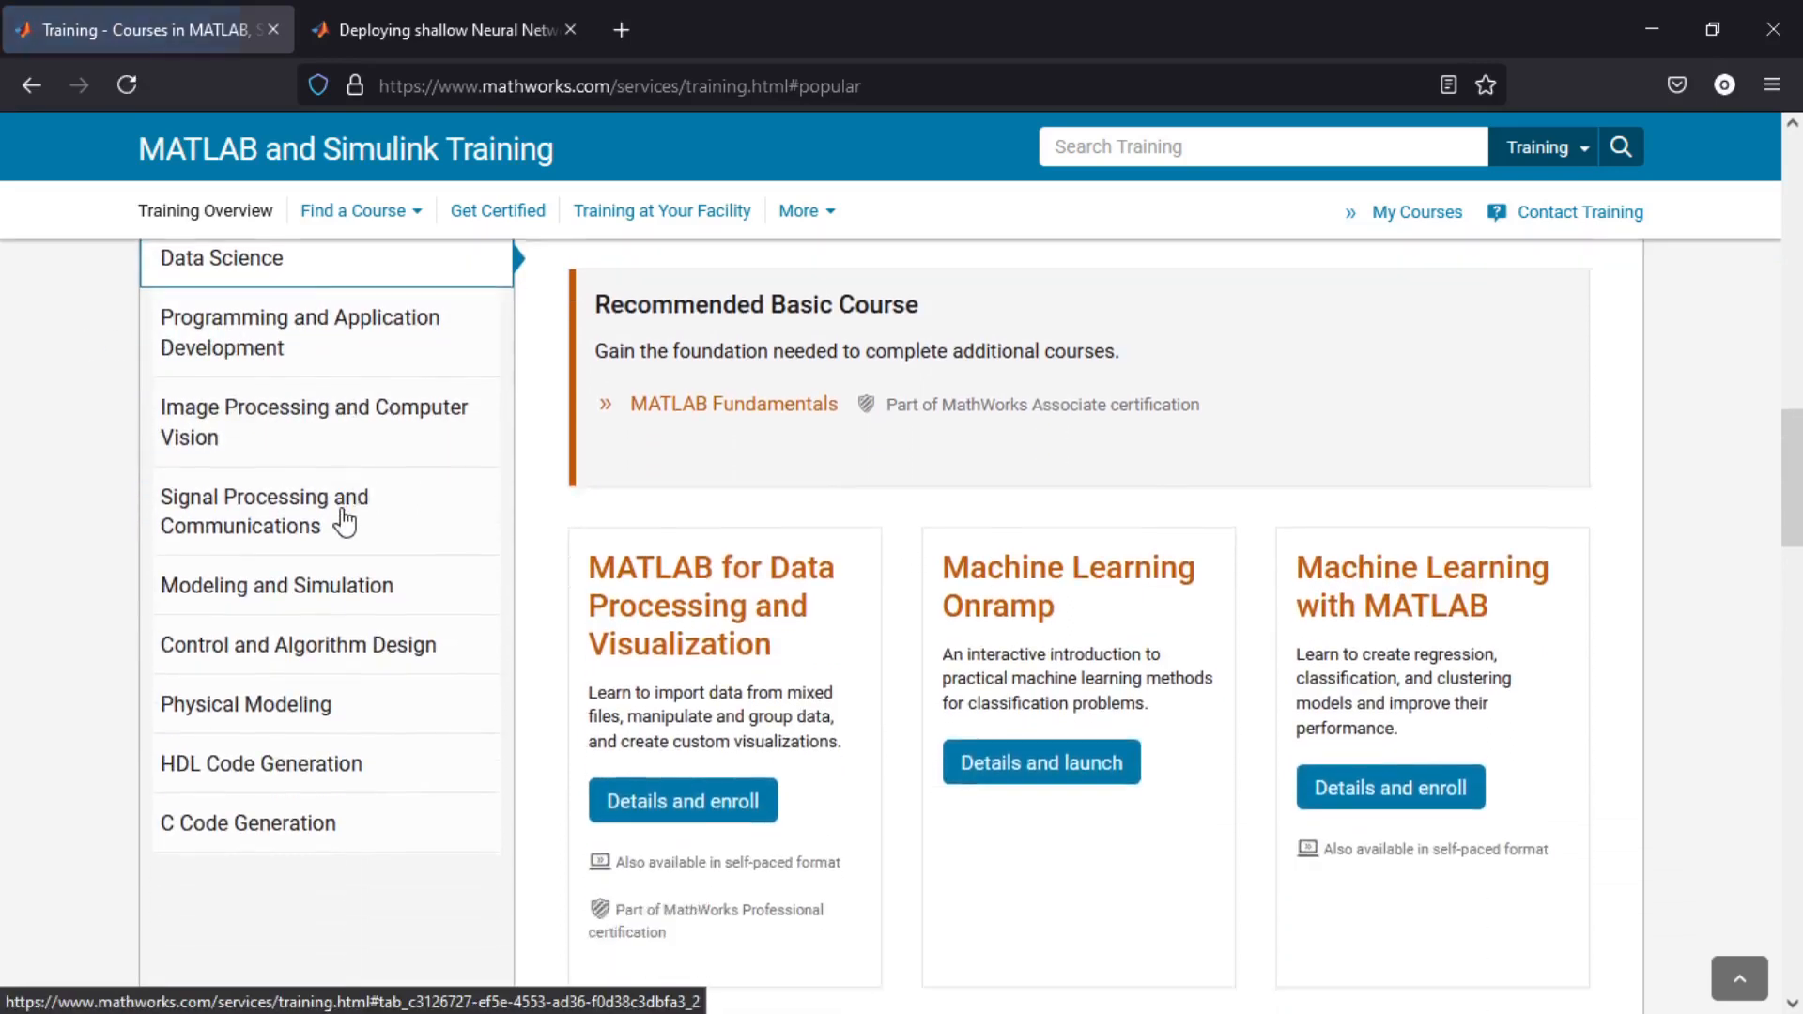